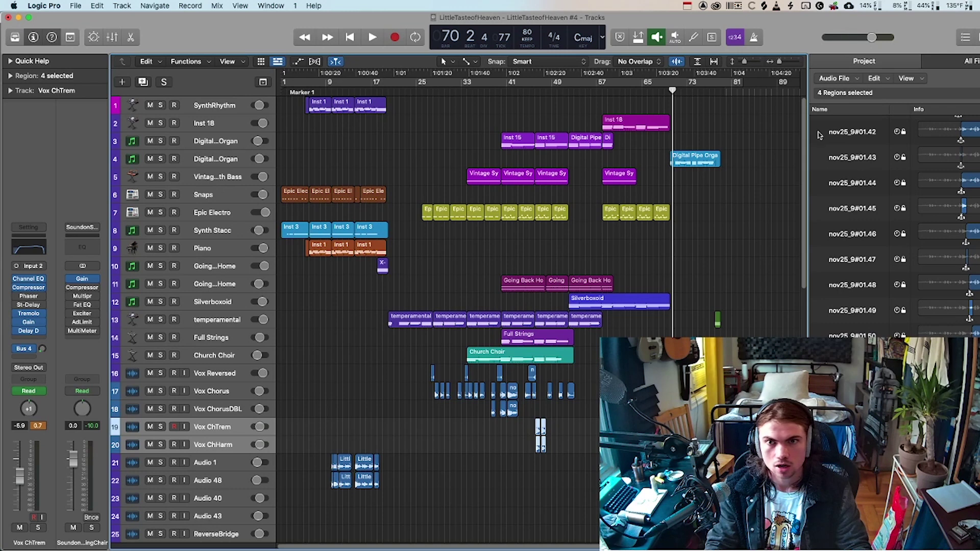
# Widen the tracks area, select the temperamental track and return the playhead to bar 1.
pyautogui.moveTo(806, 112); pyautogui.dragTo(811, 112)
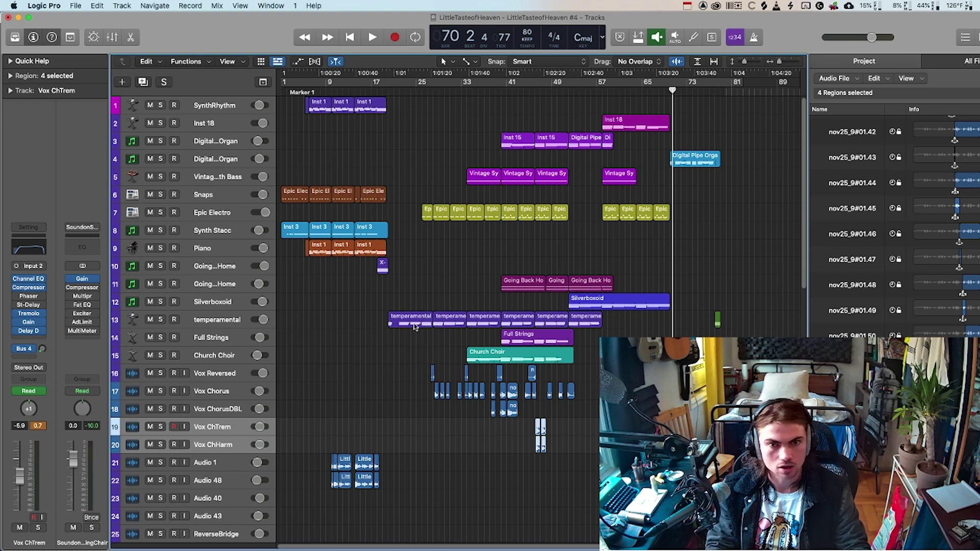
pyautogui.click(218, 322)
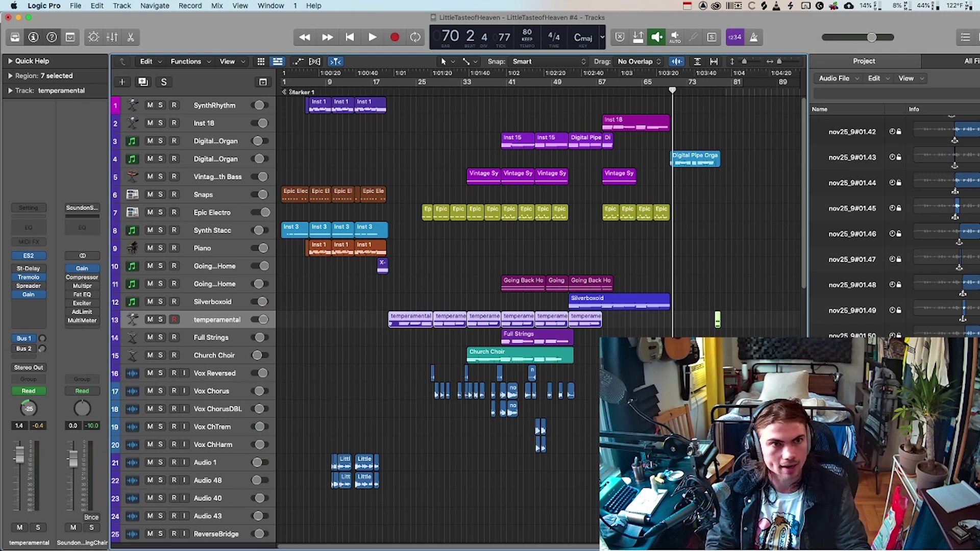
pyautogui.press('Return')
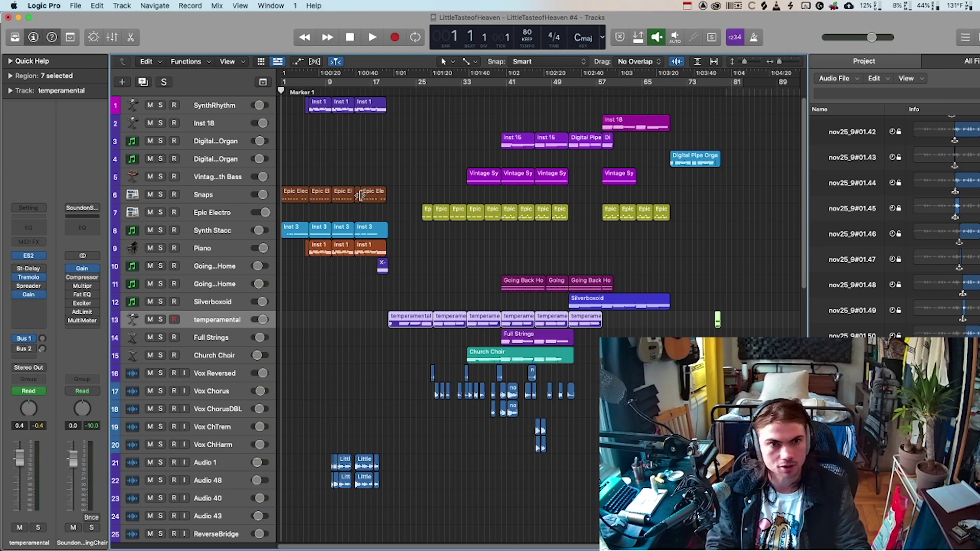
# Start playback from the beginning and select the Snaps track.
pyautogui.press('space')
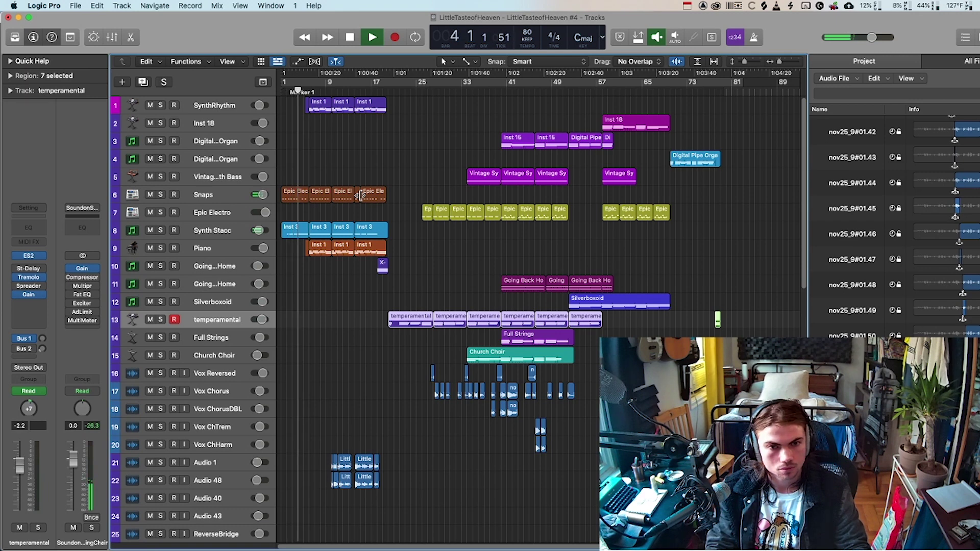
pyautogui.click(198, 197)
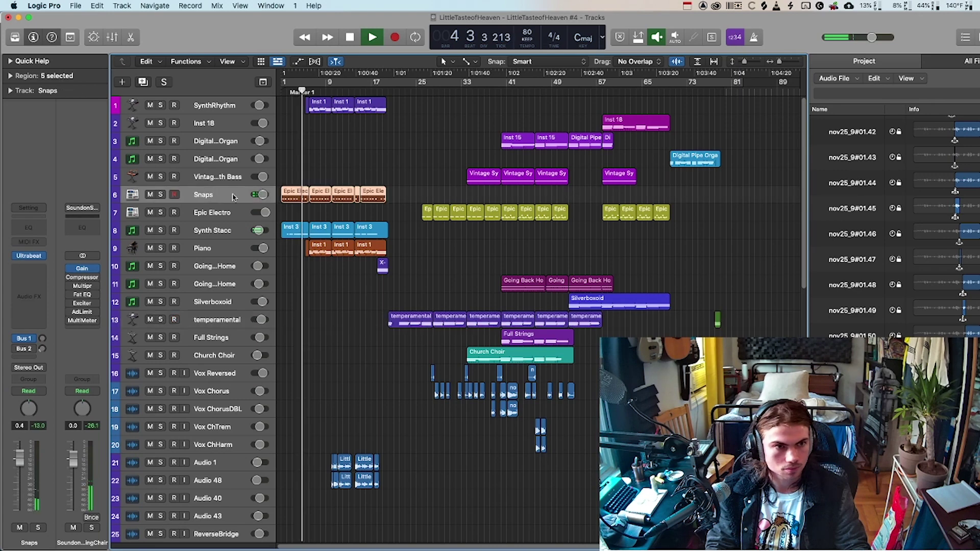
pyautogui.scroll(5, 332, 196)
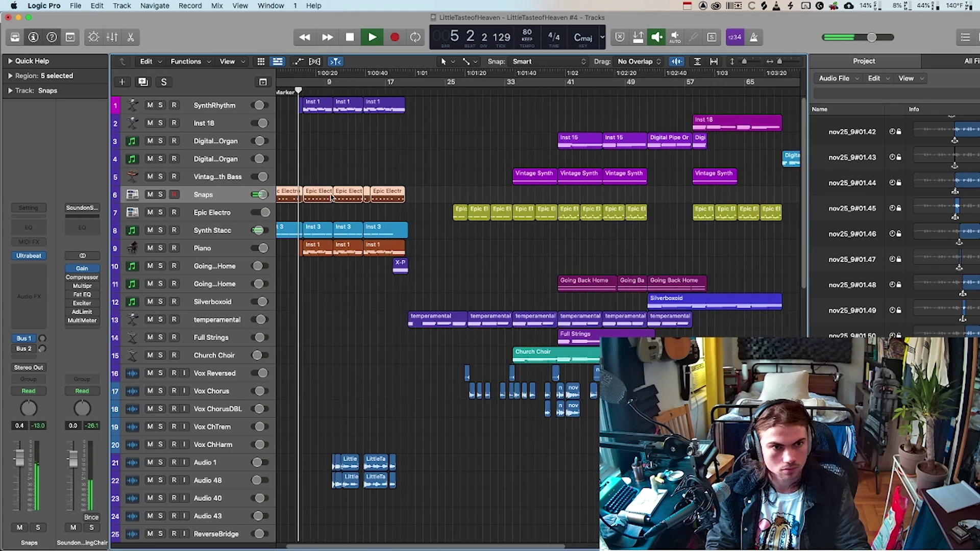
pyautogui.scroll(5, 331, 197)
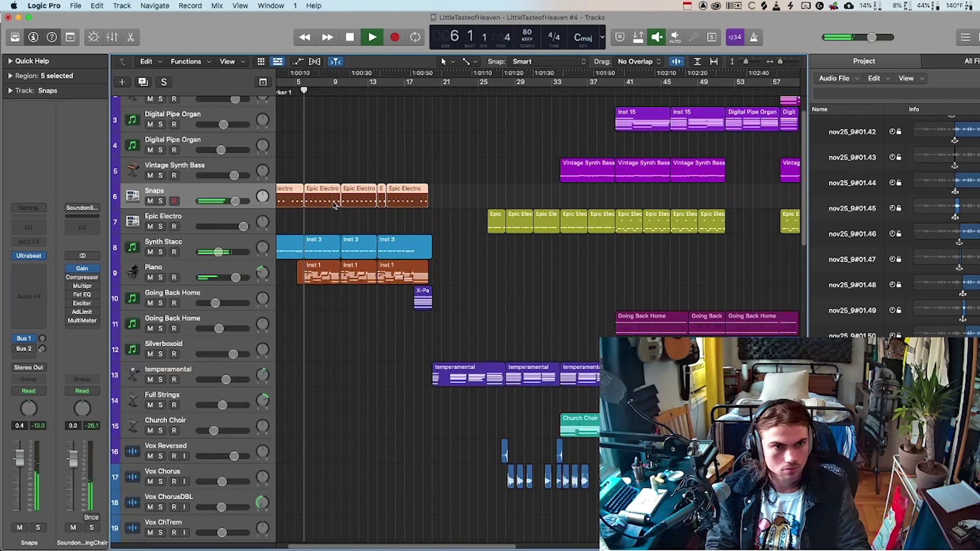
pyautogui.scroll(3, 341, 204)
pyautogui.hscroll(-1, 350, 214)
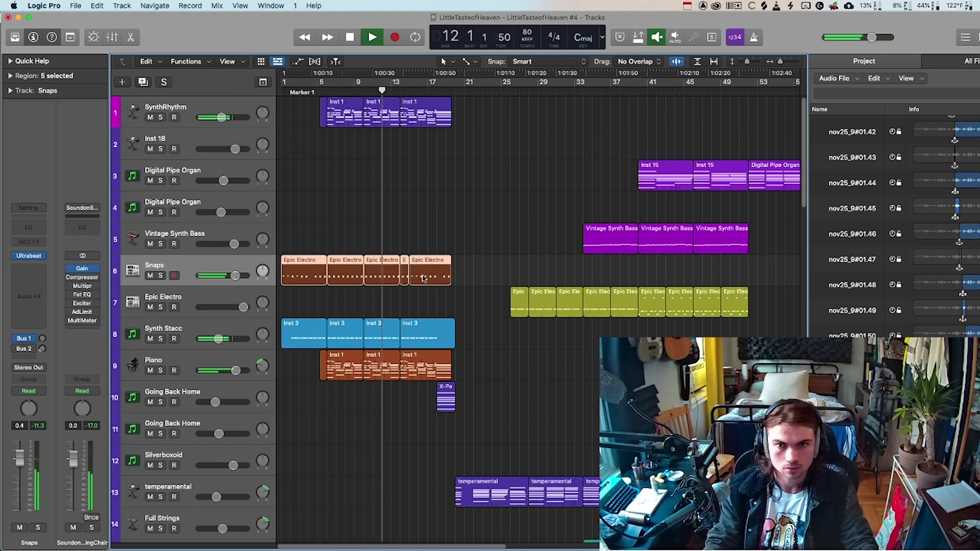
pyautogui.scroll(-3, 423, 282)
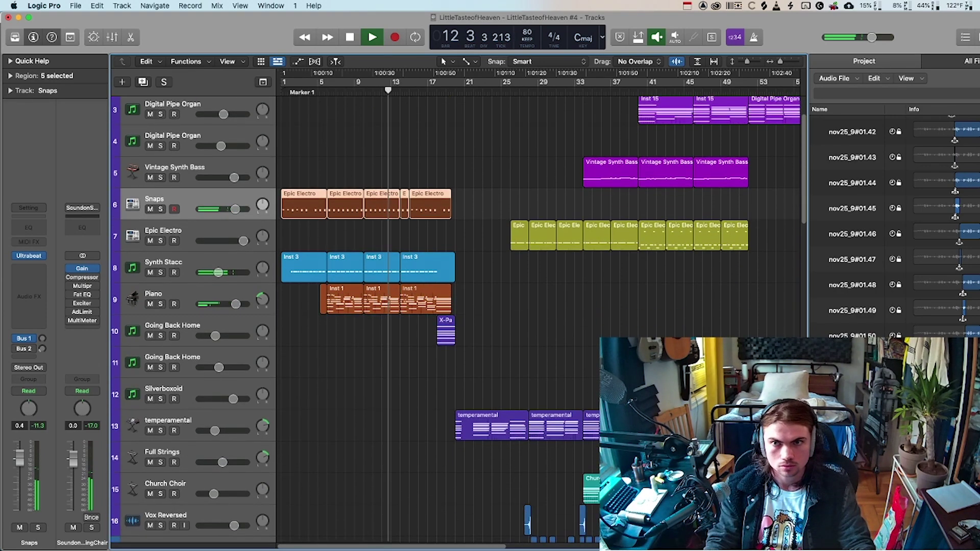
# Hide the project audio-file browser and select the temperamental track.
pyautogui.press('f')
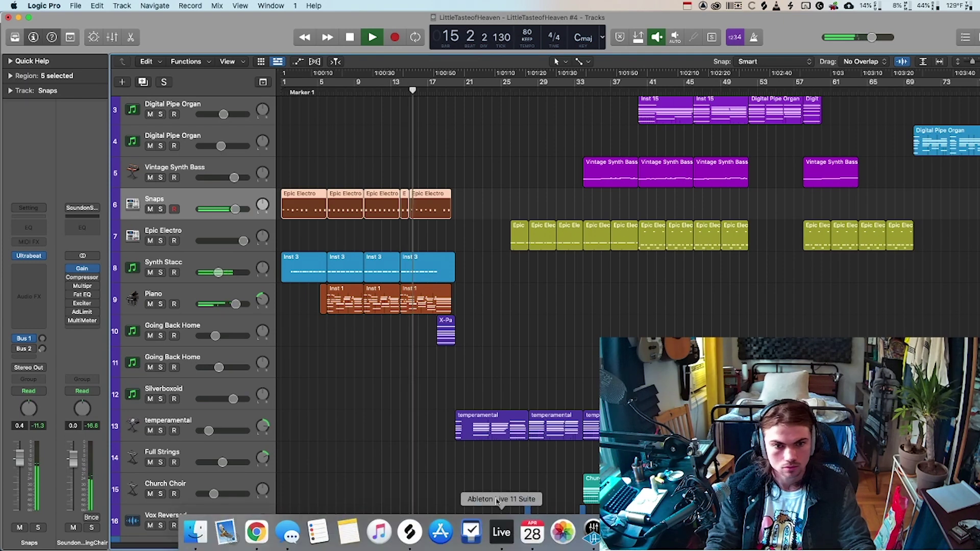
pyautogui.scroll(-5, 455, 370)
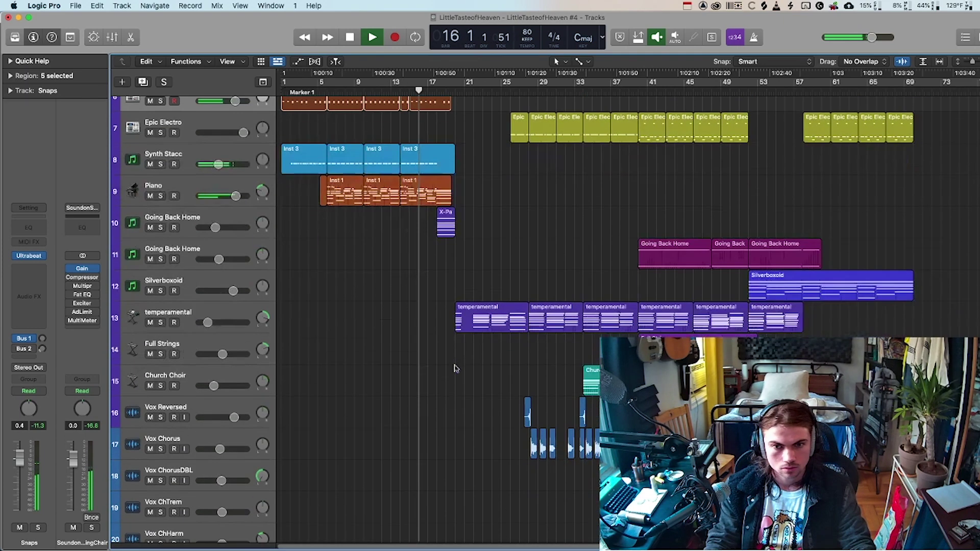
pyautogui.scroll(-12, 457, 368)
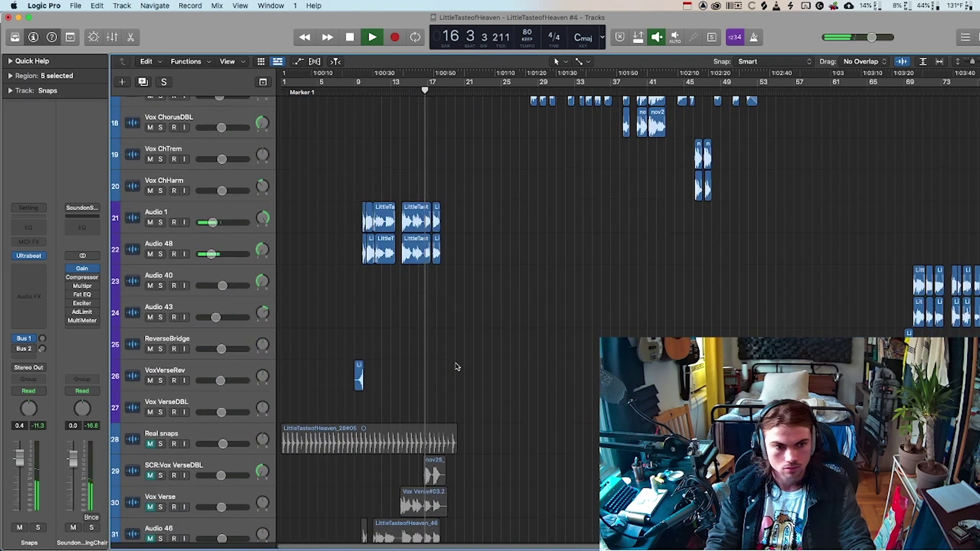
pyautogui.scroll(19, 457, 368)
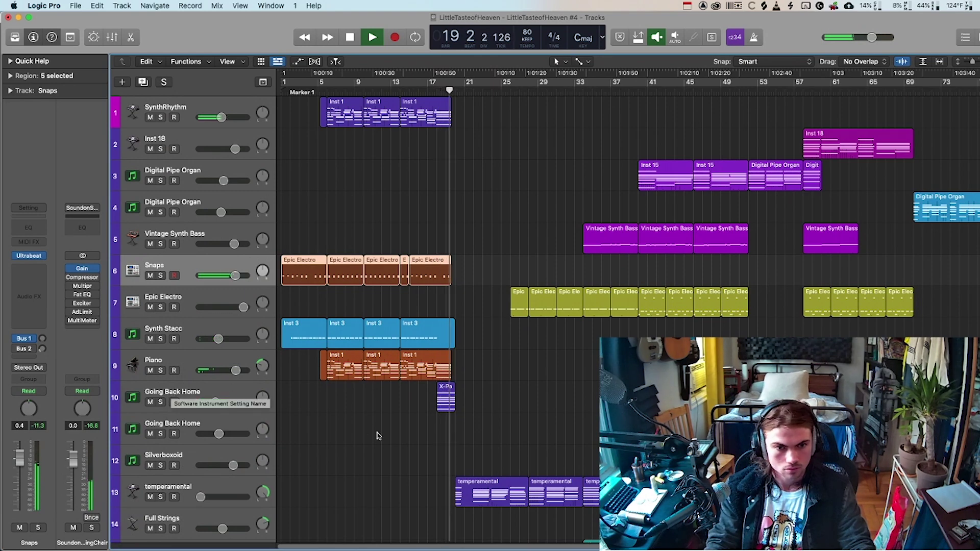
pyautogui.scroll(-3, 357, 443)
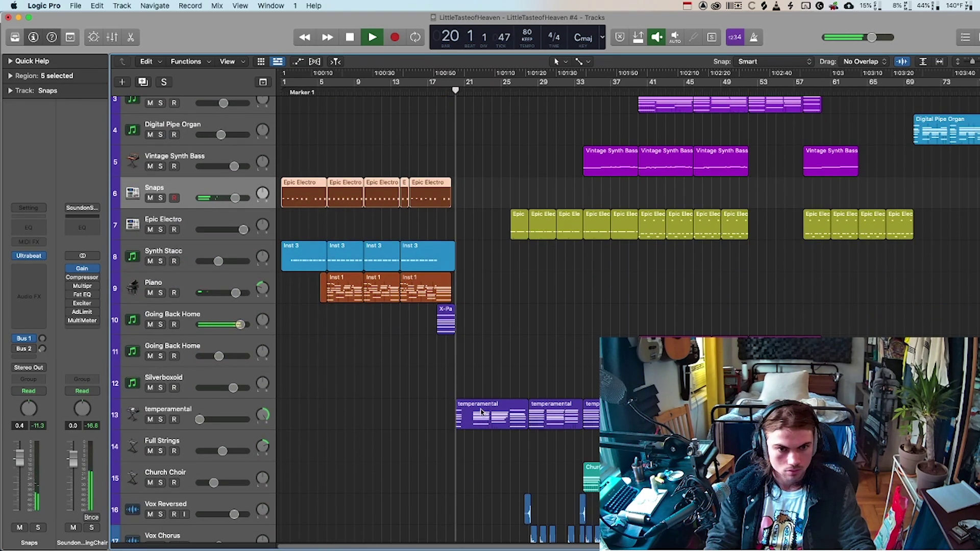
pyautogui.click(191, 408)
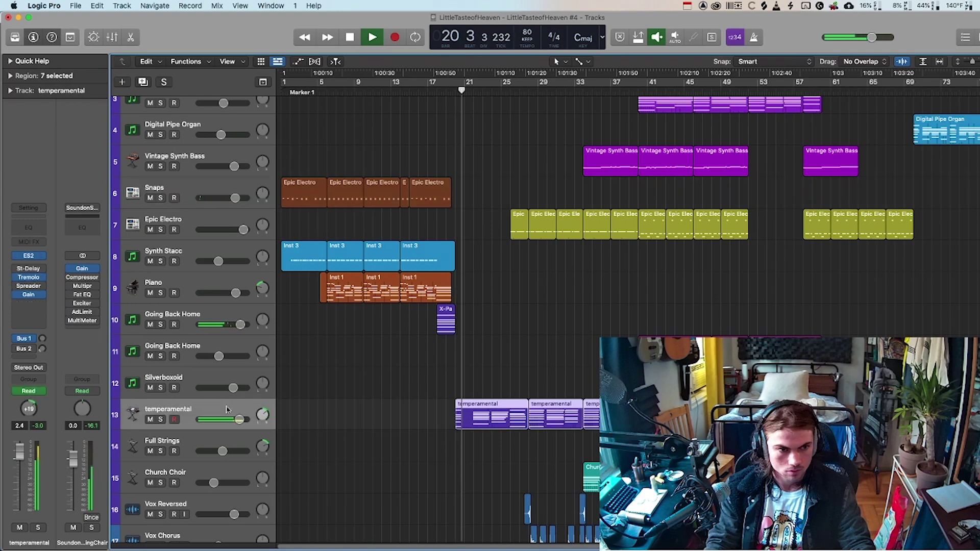
# Turn on automation view to show the temperamental and Going Back Home volume curves.
pyautogui.press('a')
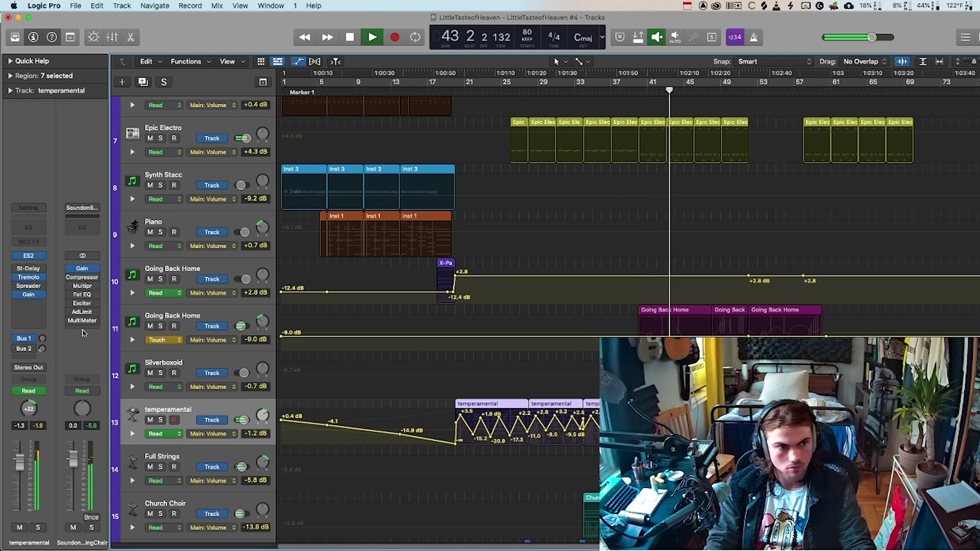
# Open the SoundonSoundMasteringChain MultiMeter, move it aside and switch to GONIOMETER.
pyautogui.click(81, 322)
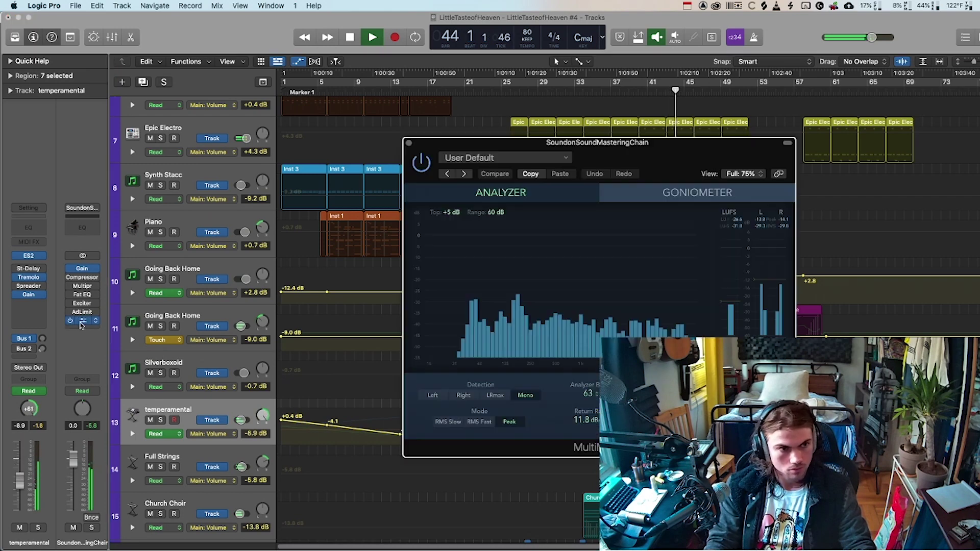
pyautogui.moveTo(668, 138); pyautogui.dragTo(466, 108)
pyautogui.click(497, 158)
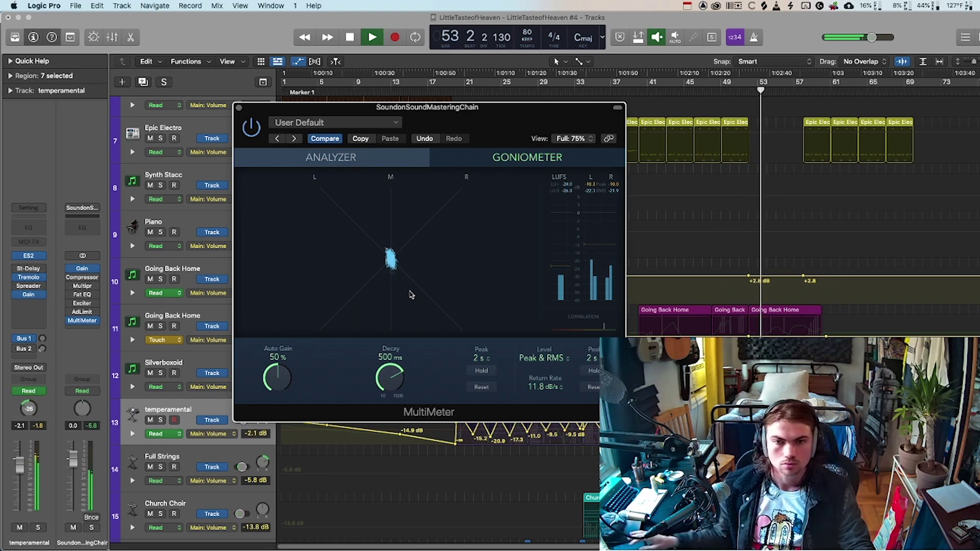
# Close the MultiMeter and open the ES2 synth on the Vintage Synth Bass track.
pyautogui.click(238, 108)
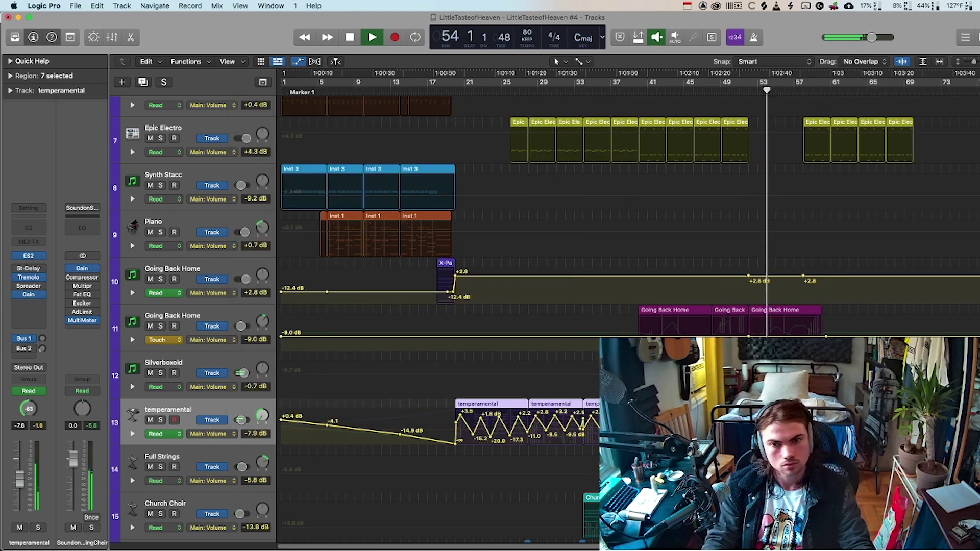
pyautogui.scroll(-10, 439, 306)
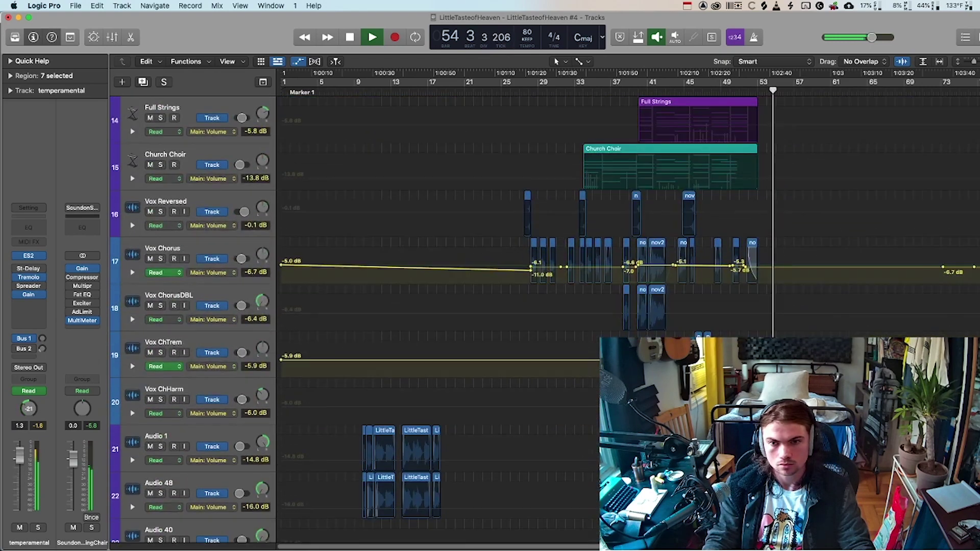
pyautogui.scroll(-5, 439, 307)
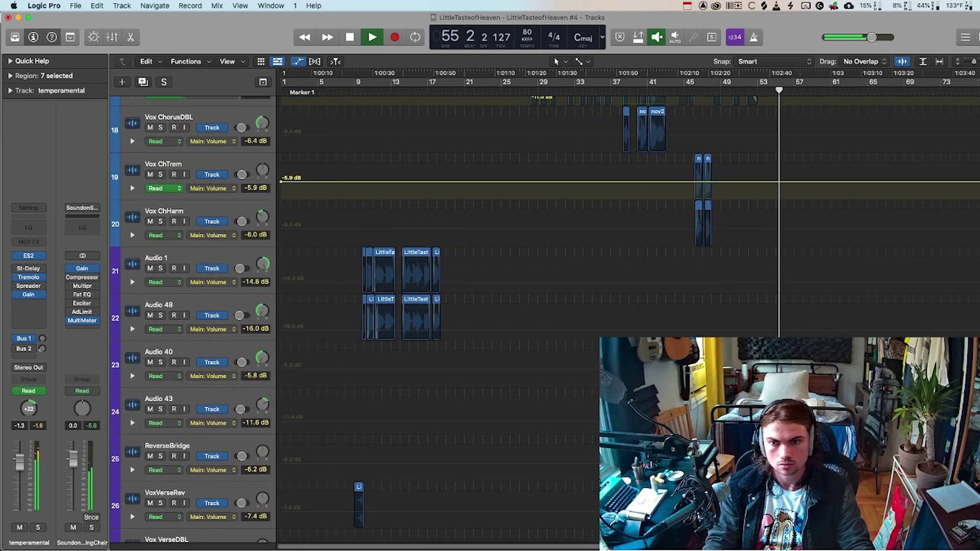
pyautogui.scroll(15, 439, 306)
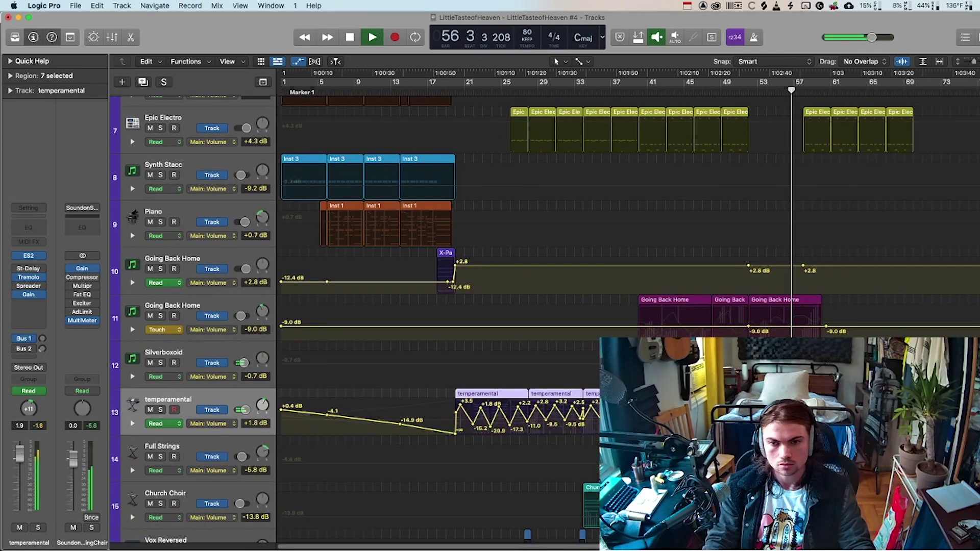
pyautogui.scroll(6, 439, 306)
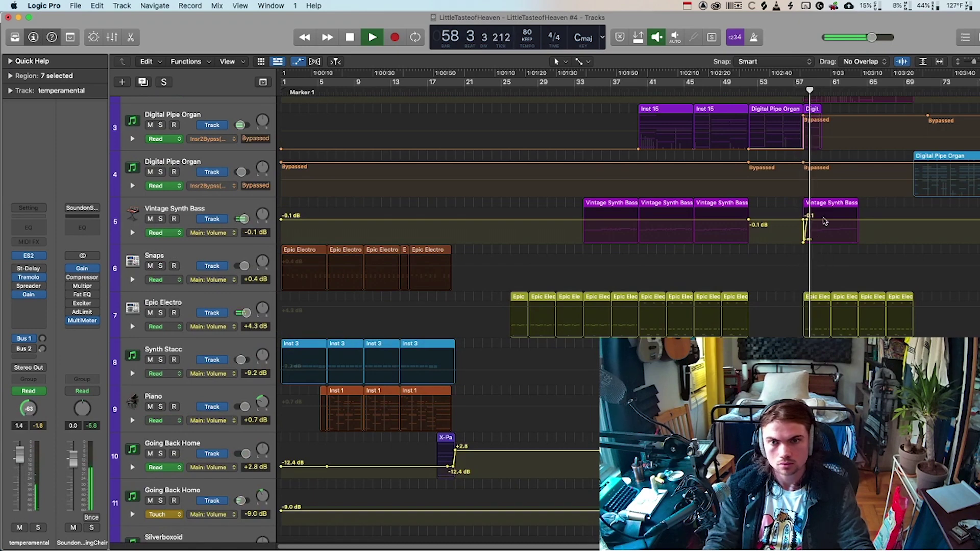
pyautogui.click(214, 210)
pyautogui.click(28, 255)
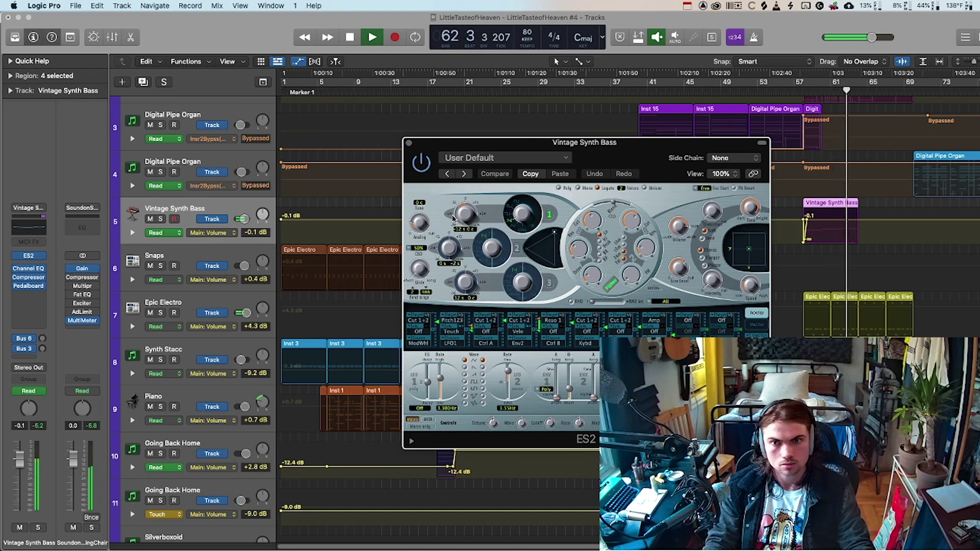
# Close the ES2 window and select the Inst 18 track.
pyautogui.scroll(3, 929, 335)
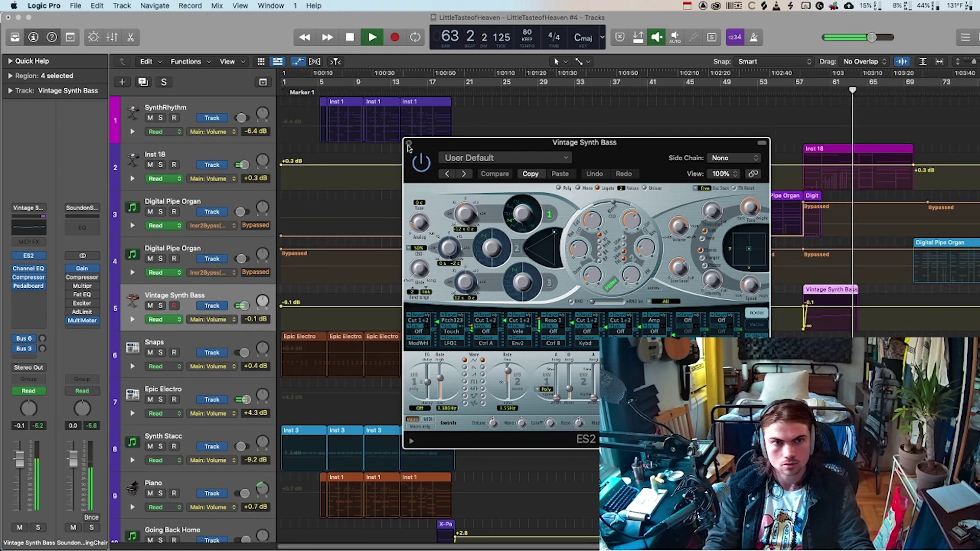
pyautogui.press('v')
pyautogui.click(199, 168)
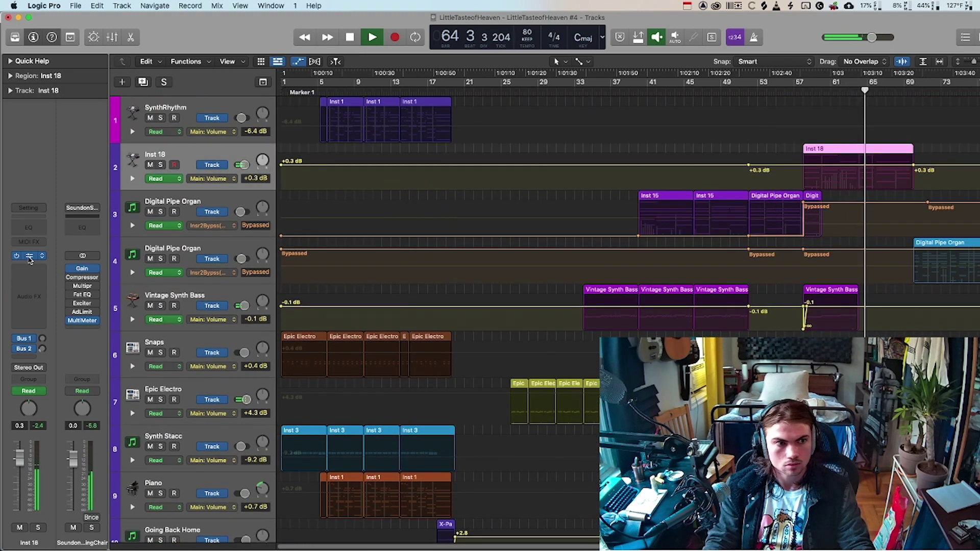
# Open the Silverboxoid track's Massive synth, reposition its window, then close it.
pyautogui.scroll(-3, 584, 304)
pyautogui.scroll(-3, 583, 304)
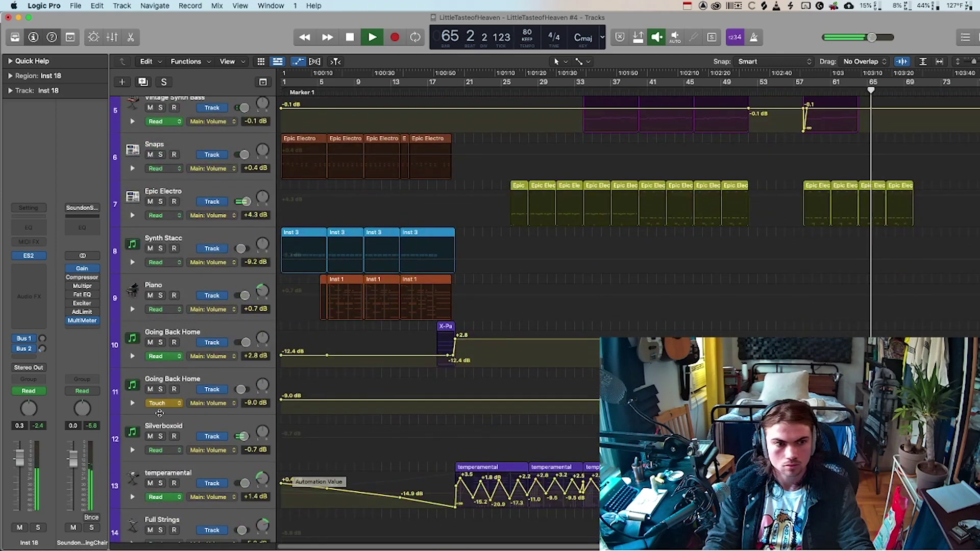
pyautogui.click(190, 425)
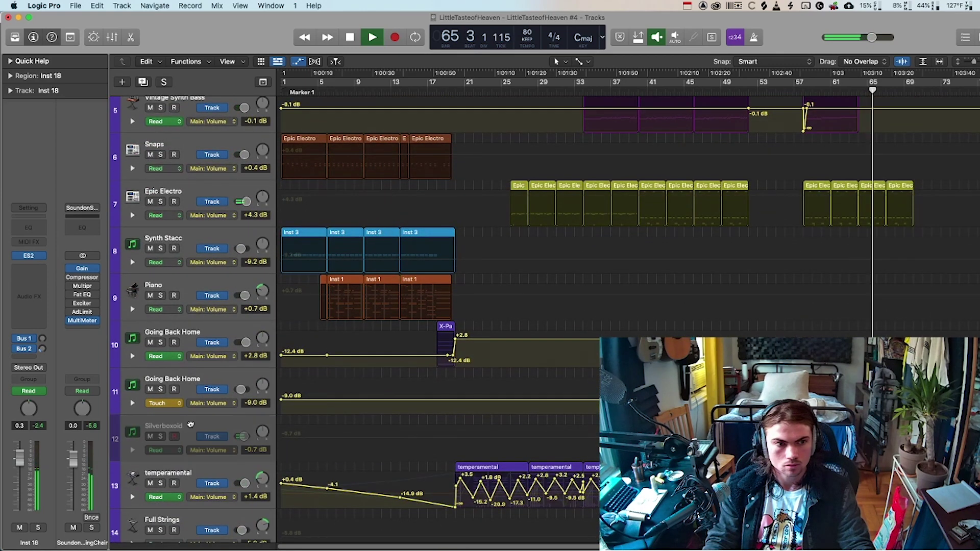
pyautogui.click(29, 256)
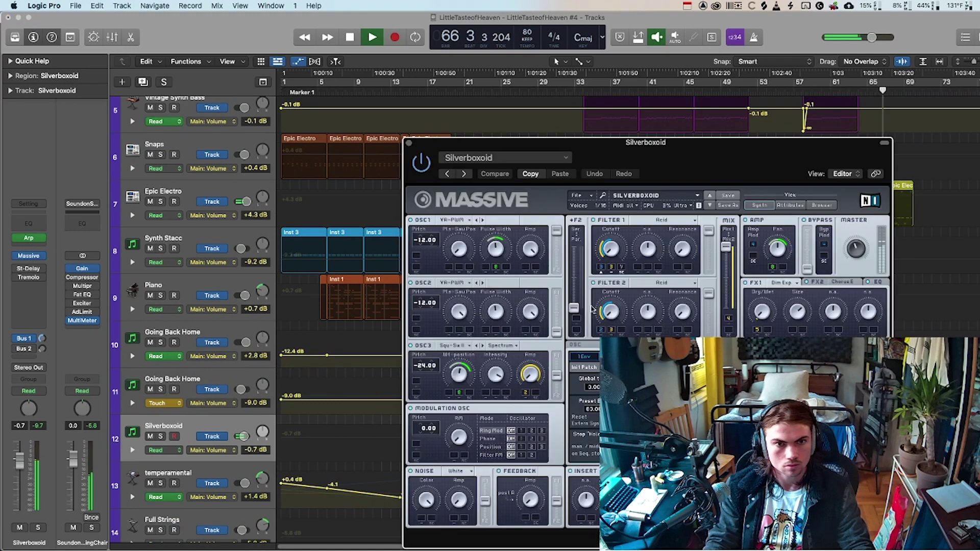
pyautogui.moveTo(693, 163); pyautogui.dragTo(494, 100)
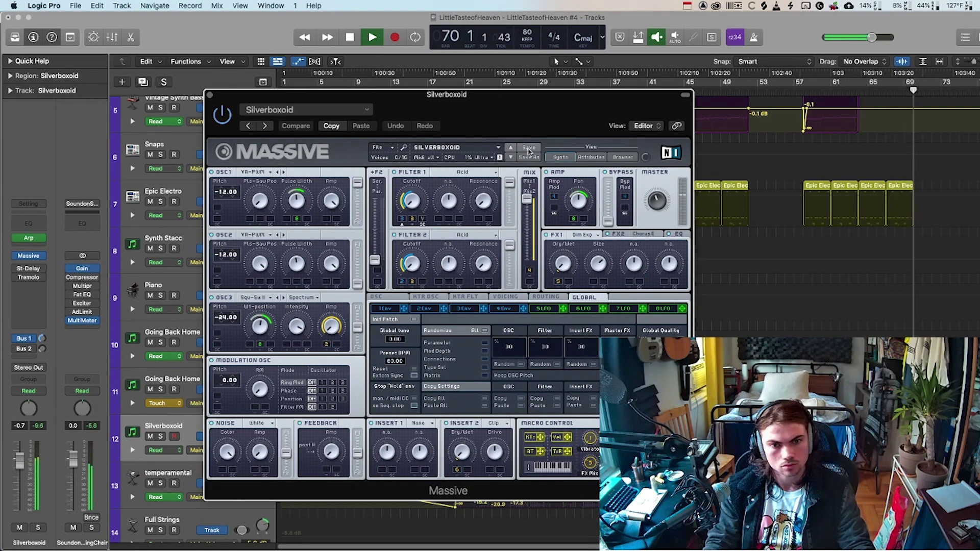
pyautogui.click(210, 95)
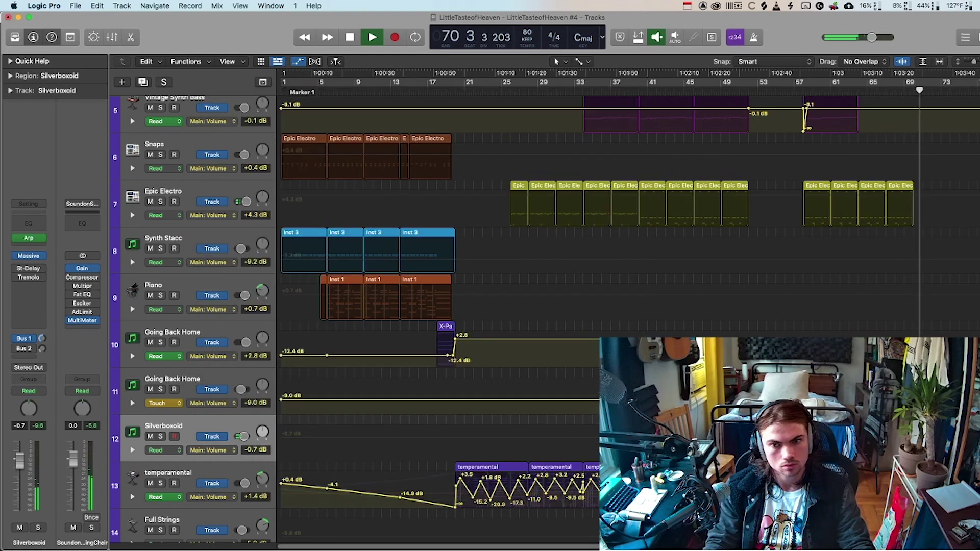
# Scroll down past the vocal tracks and switch off automation view.
pyautogui.scroll(-4, 244, 98)
pyautogui.scroll(-12, 439, 255)
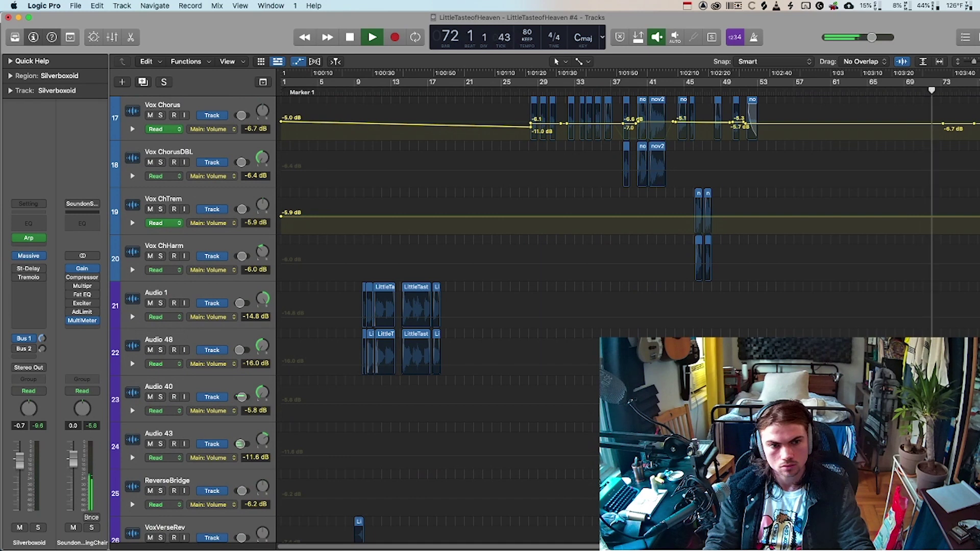
pyautogui.scroll(-2, 438, 255)
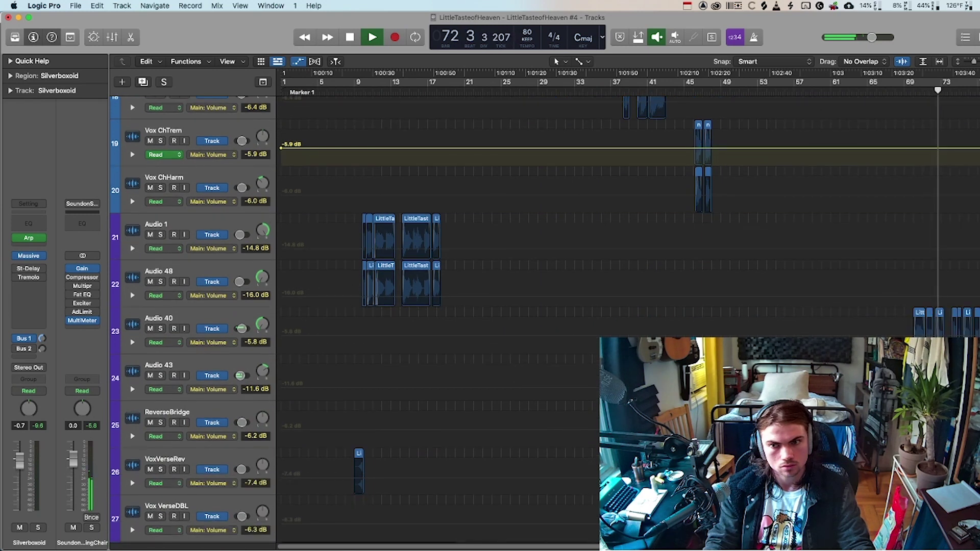
pyautogui.press('a')
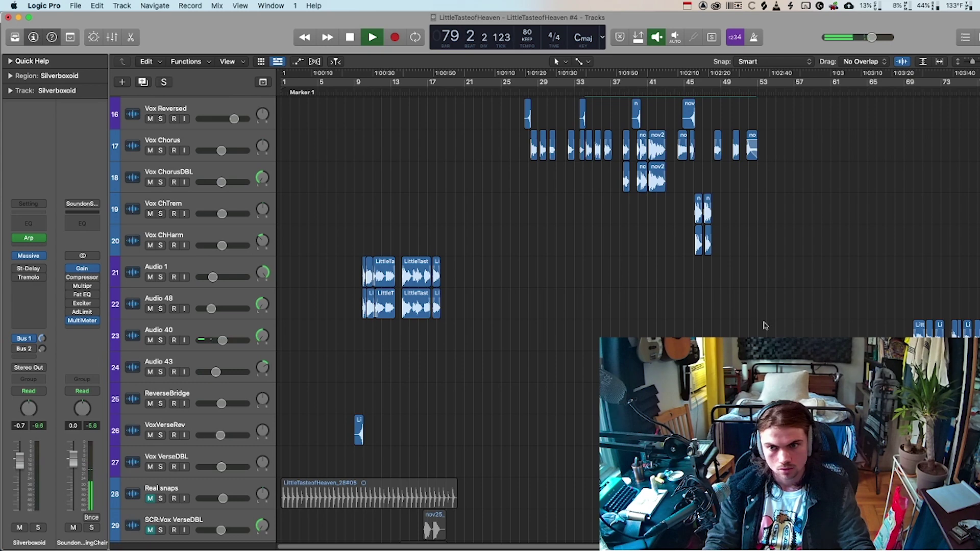
pyautogui.scroll(15, 764, 325)
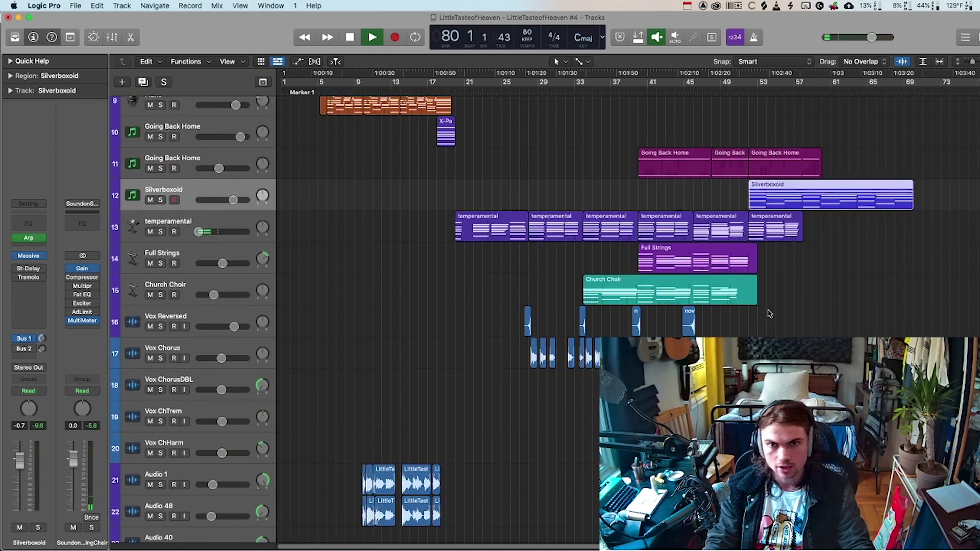
pyautogui.scroll(3, 763, 277)
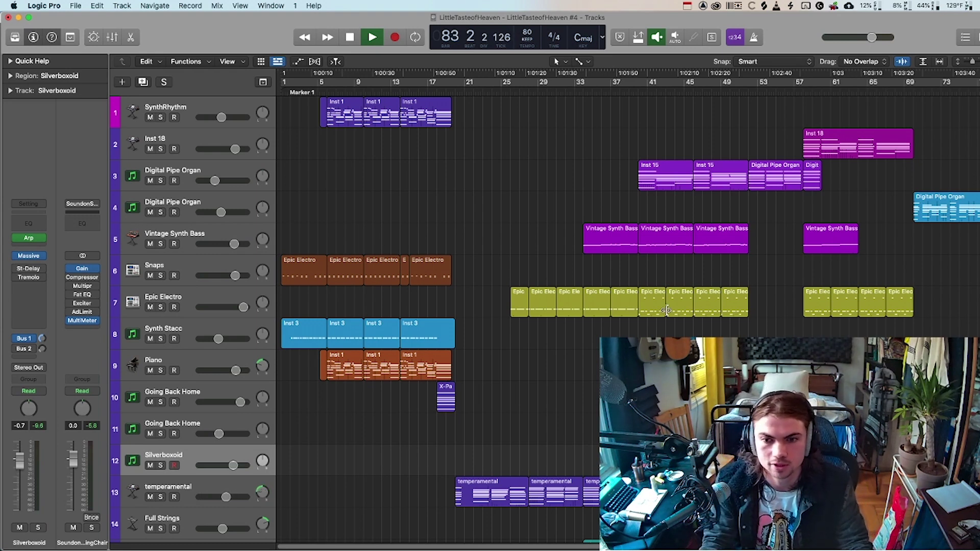
pyautogui.scroll(-2, 475, 422)
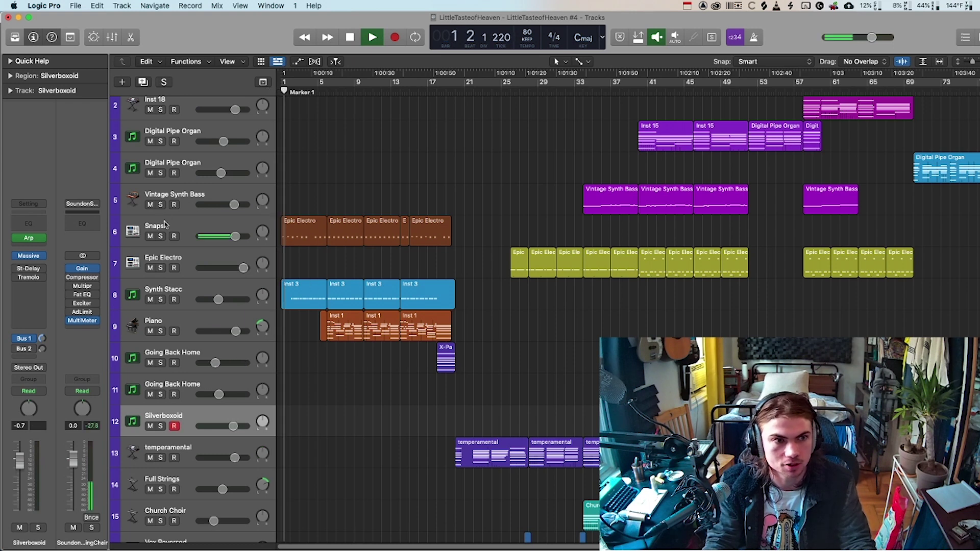
# Open the Snaps track's Ultrabeat Epic Electro kit, solo Snaps, tweak a kit setting, then stop playback.
pyautogui.click(119, 244)
pyautogui.click(29, 256)
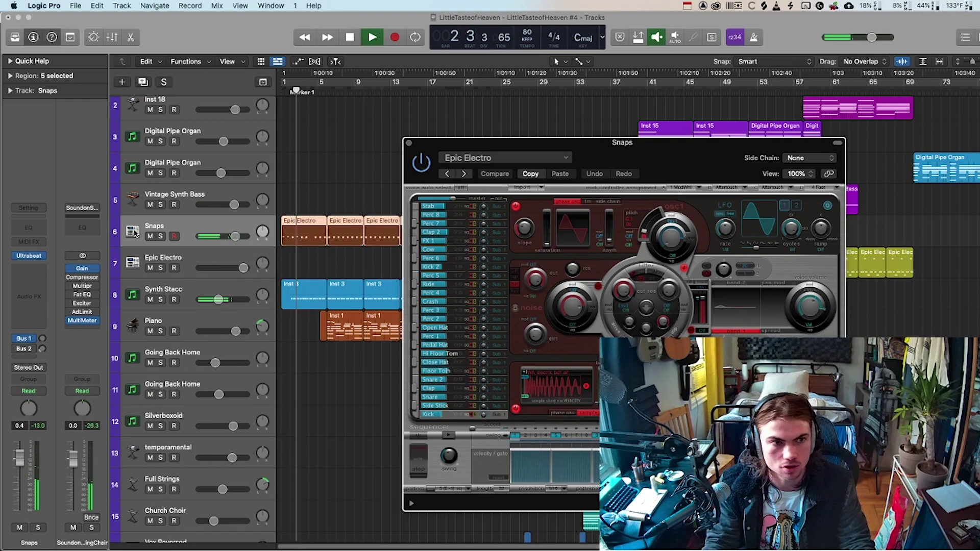
pyautogui.click(161, 236)
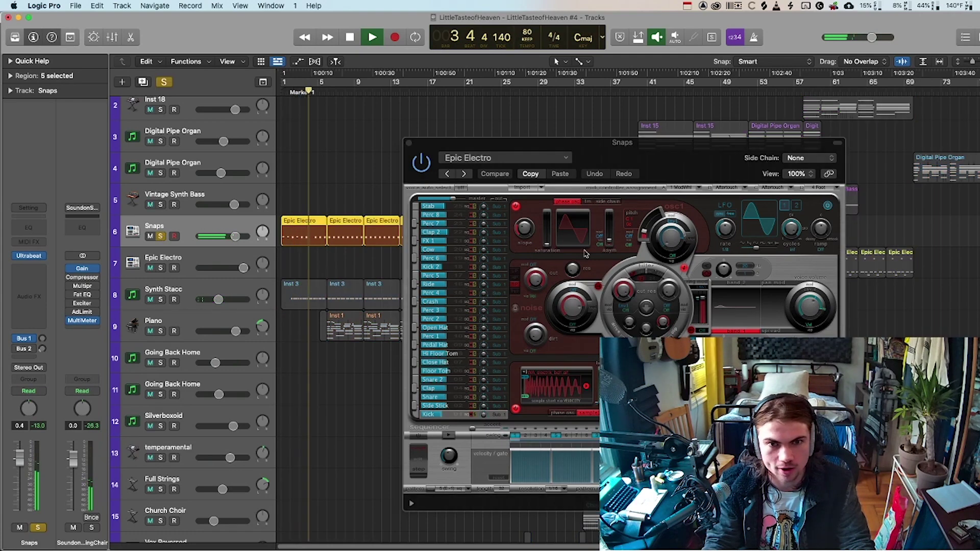
pyautogui.moveTo(627, 144); pyautogui.dragTo(743, 126)
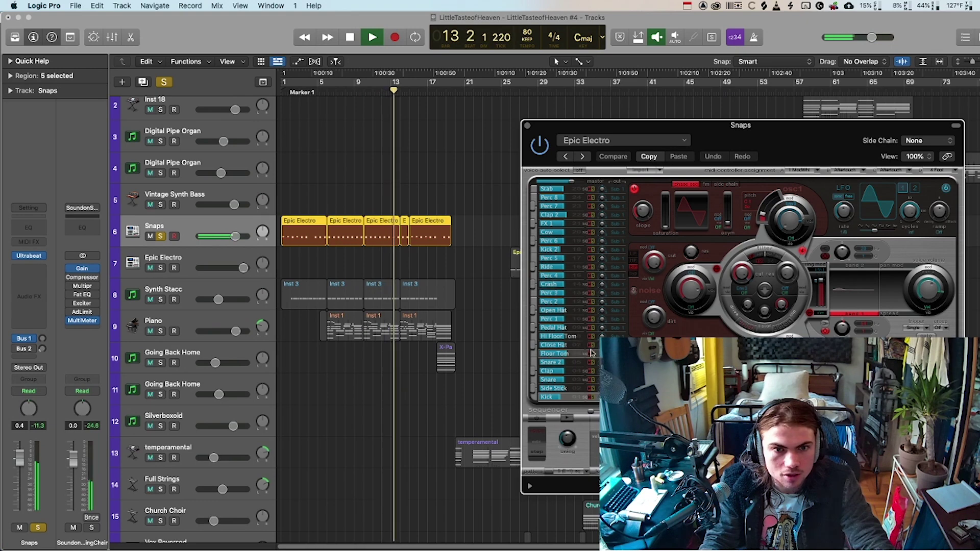
pyautogui.click(593, 347)
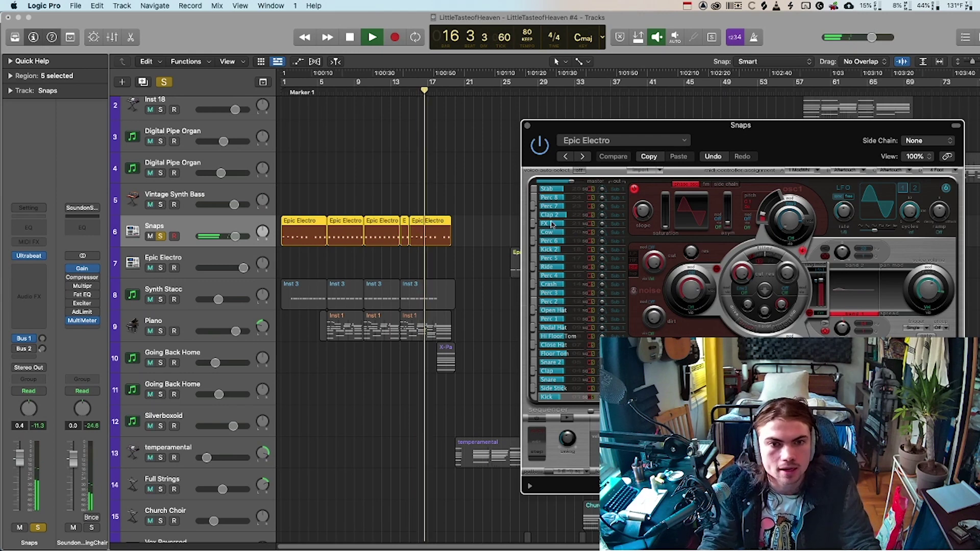
pyautogui.press('space')
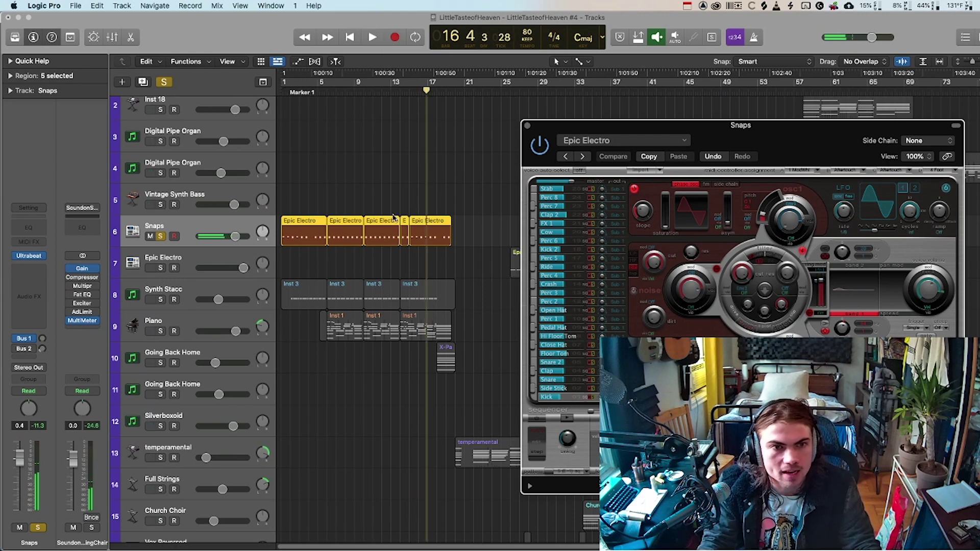
# Close the Ultrabeat window and stop playback with the playhead at the song start.
pyautogui.click(527, 126)
pyautogui.scroll(-15, 356, 219)
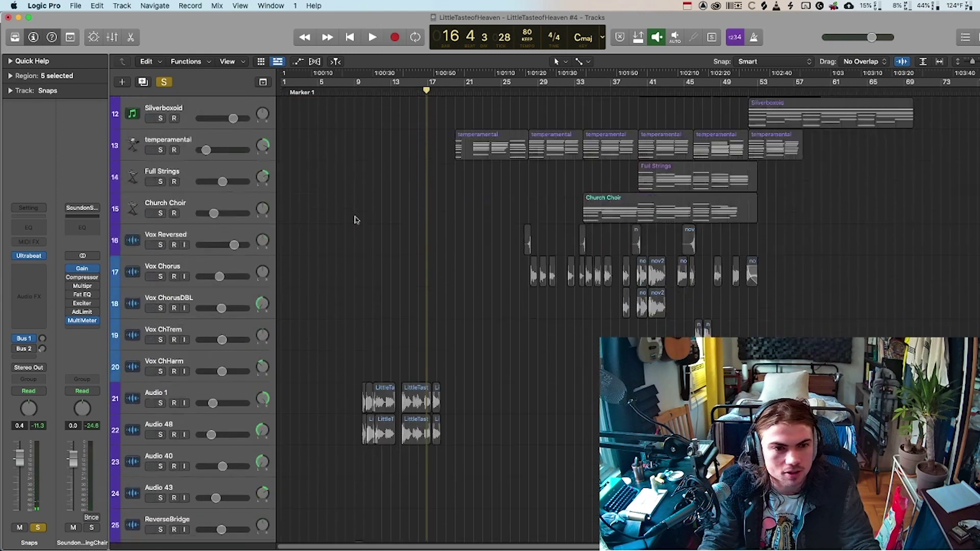
pyautogui.scroll(-3, 356, 219)
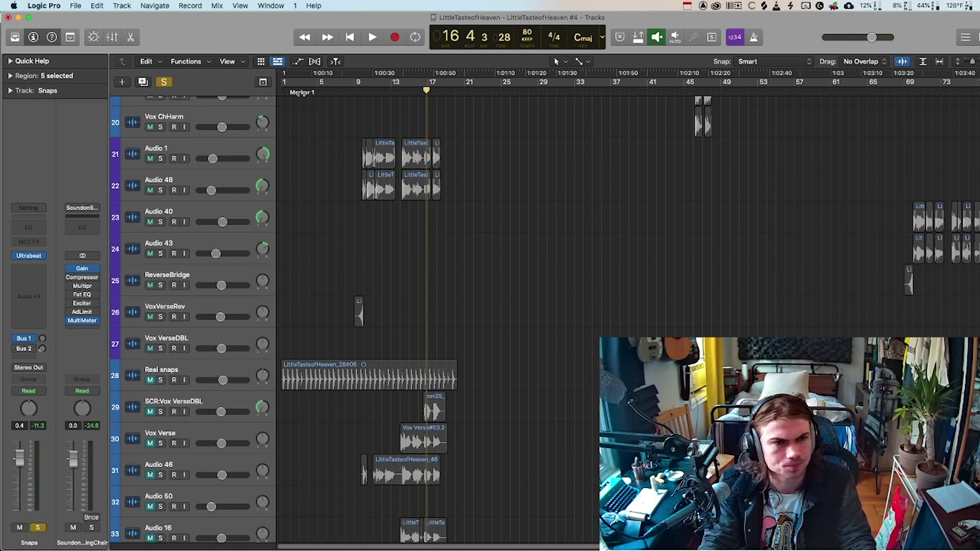
pyautogui.doubleClick(278, 90)
pyautogui.press('space')
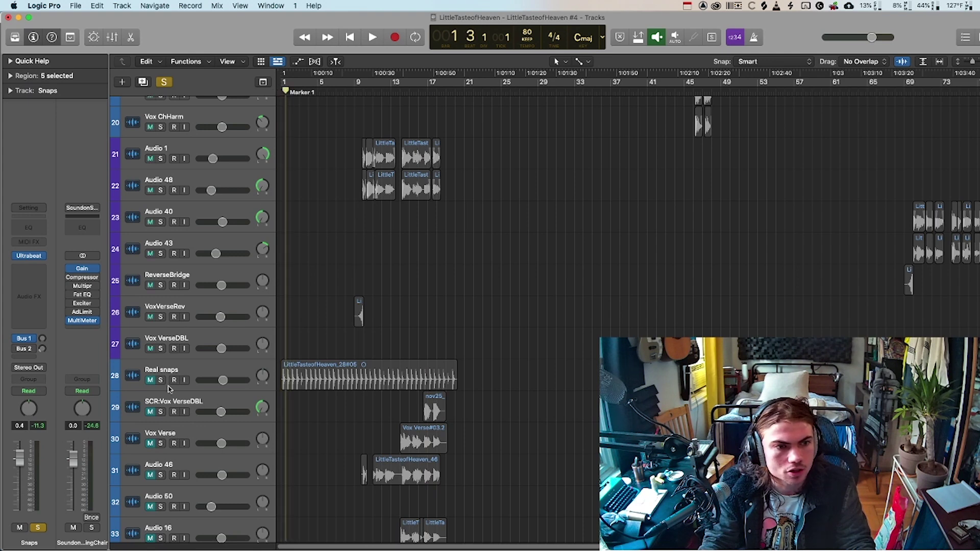
# Solo the Real snaps track, restart playback, and take Snaps out of solo.
pyautogui.click(160, 380)
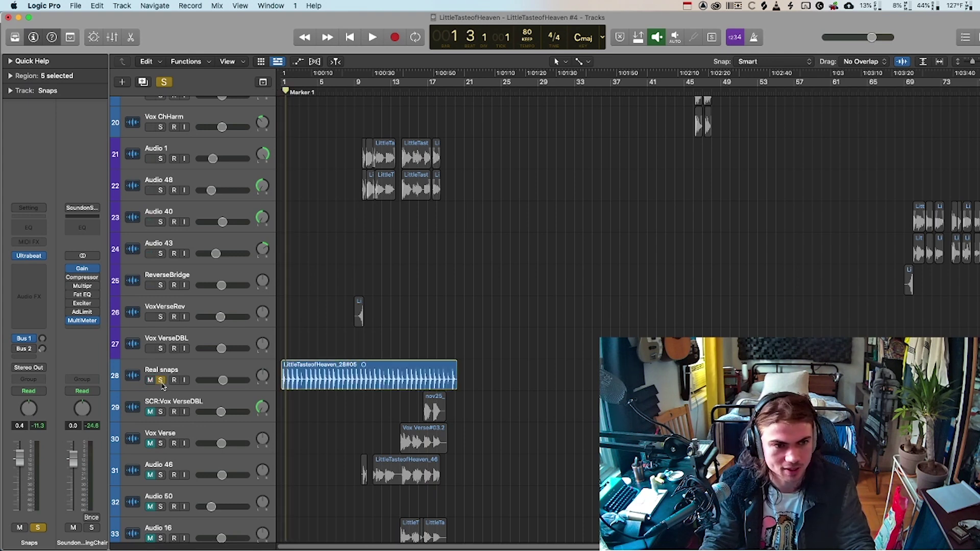
pyautogui.press('space')
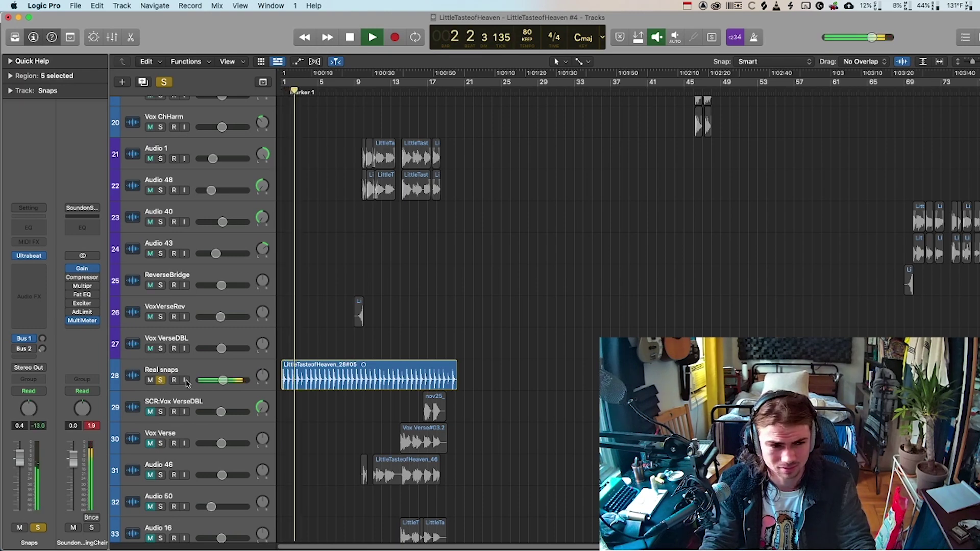
pyautogui.scroll(10, 161, 213)
pyautogui.scroll(3, 161, 213)
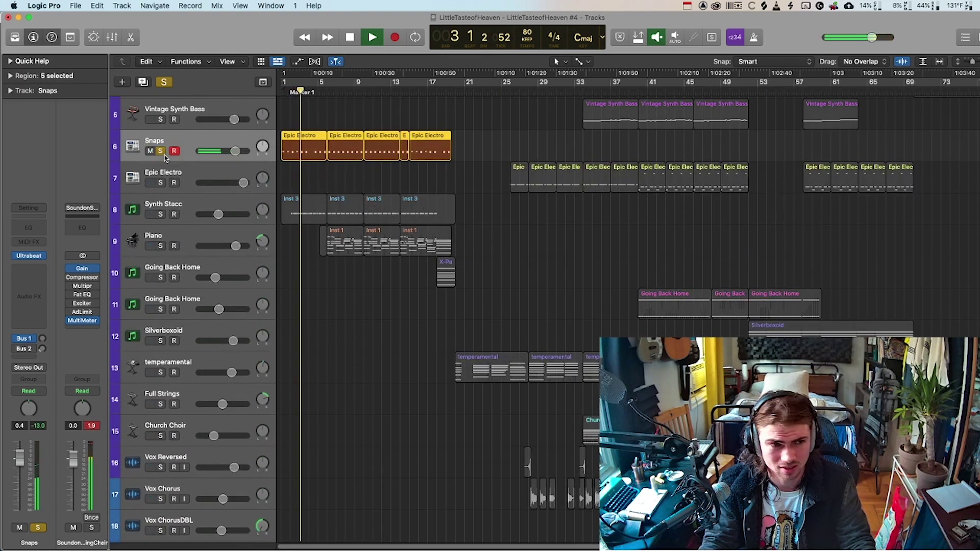
pyautogui.click(160, 153)
pyautogui.scroll(-4, 313, 398)
pyautogui.scroll(-8, 313, 398)
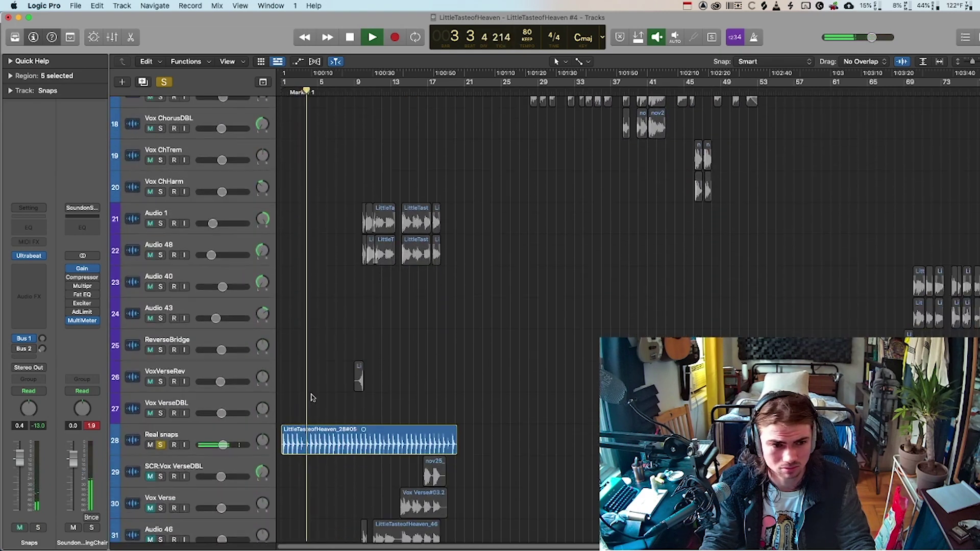
# Mute Real snaps, remove its solo, then stop playback.
pyautogui.click(209, 349)
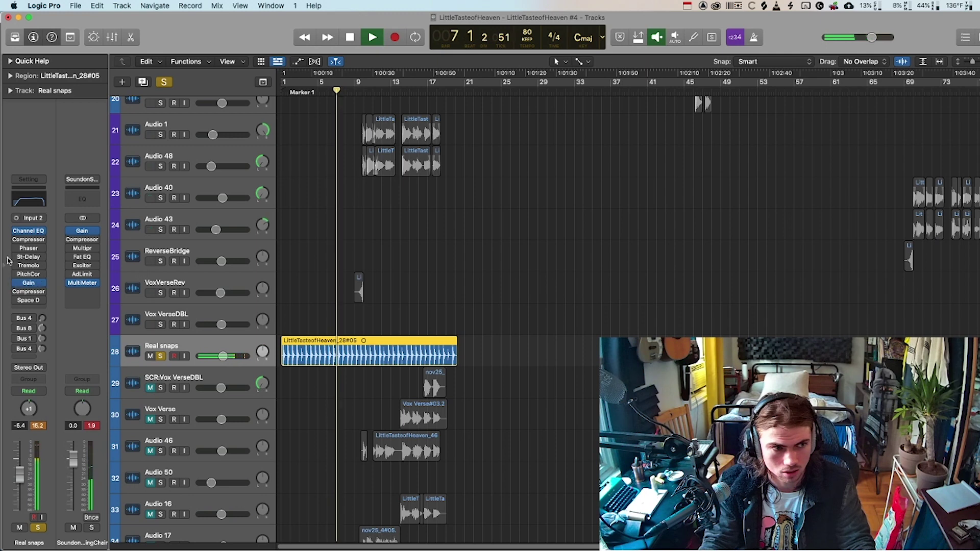
pyautogui.moveTo(17, 284); pyautogui.dragTo(16, 241)
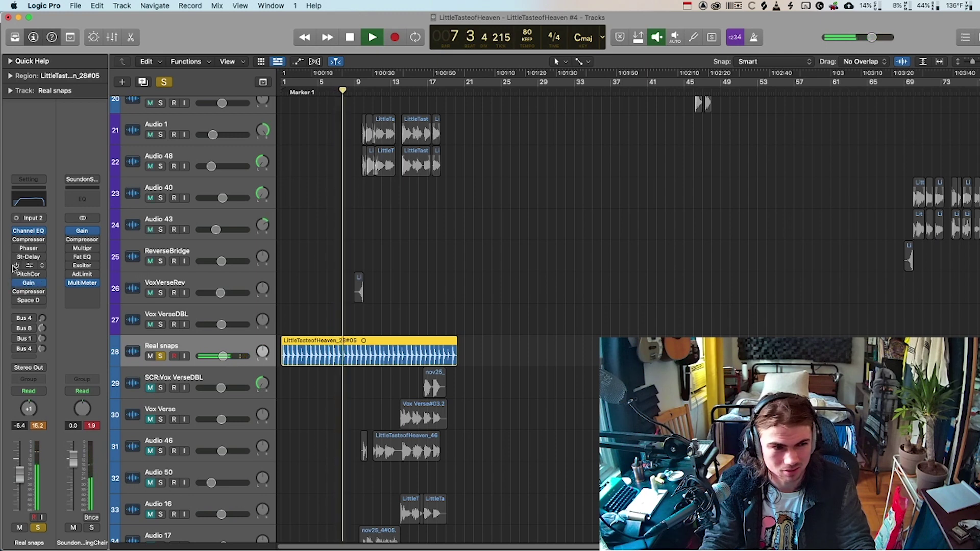
pyautogui.click(150, 356)
pyautogui.click(160, 355)
pyautogui.press('space')
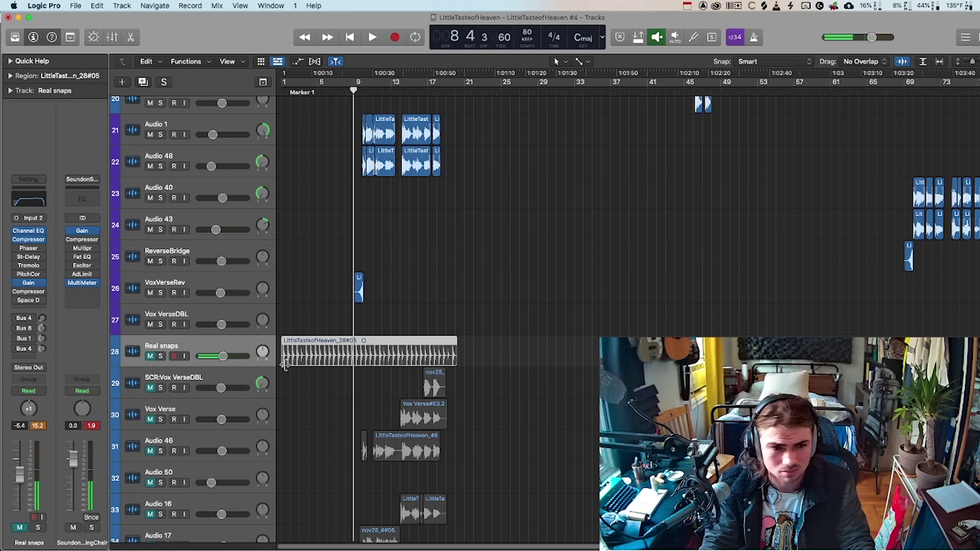
# Unmute Real snaps, restart playback, then mute it again.
pyautogui.scroll(10, 287, 360)
pyautogui.scroll(-5, 316, 400)
pyautogui.click(150, 456)
pyautogui.press('space')
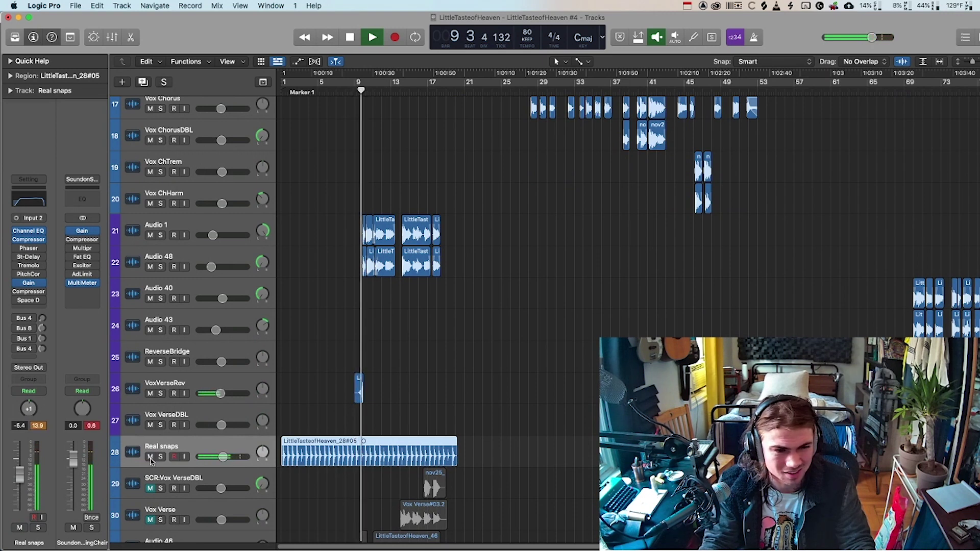
pyautogui.click(150, 456)
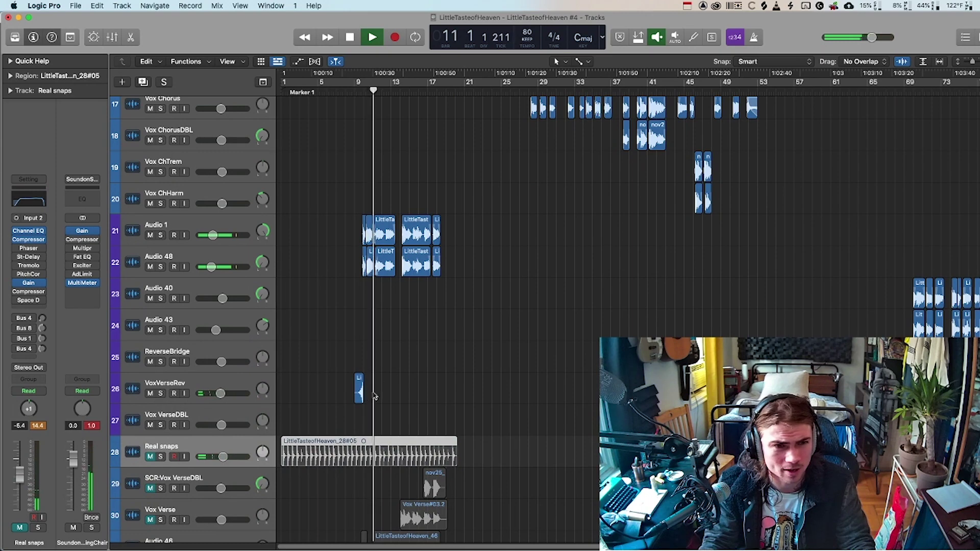
pyautogui.scroll(5, 368, 398)
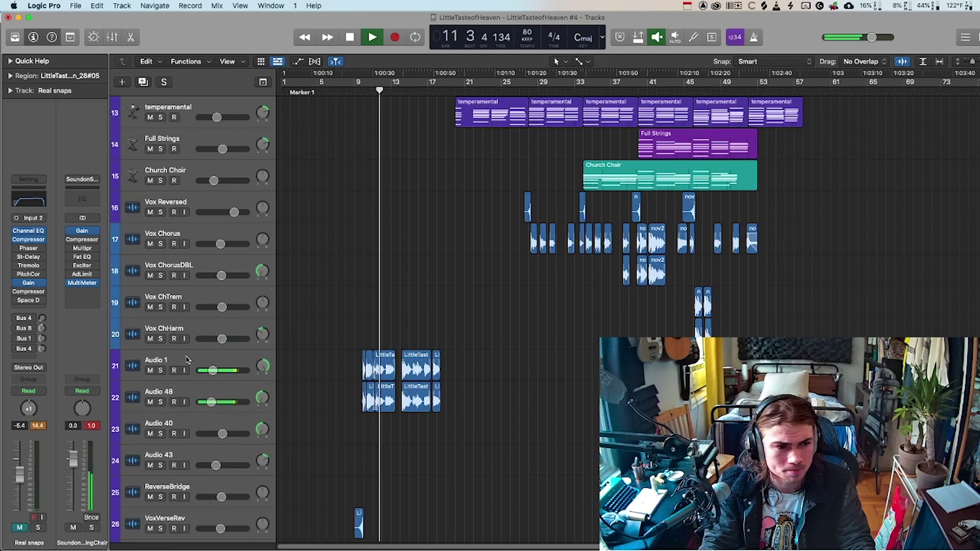
pyautogui.click(174, 366)
pyautogui.press('s')
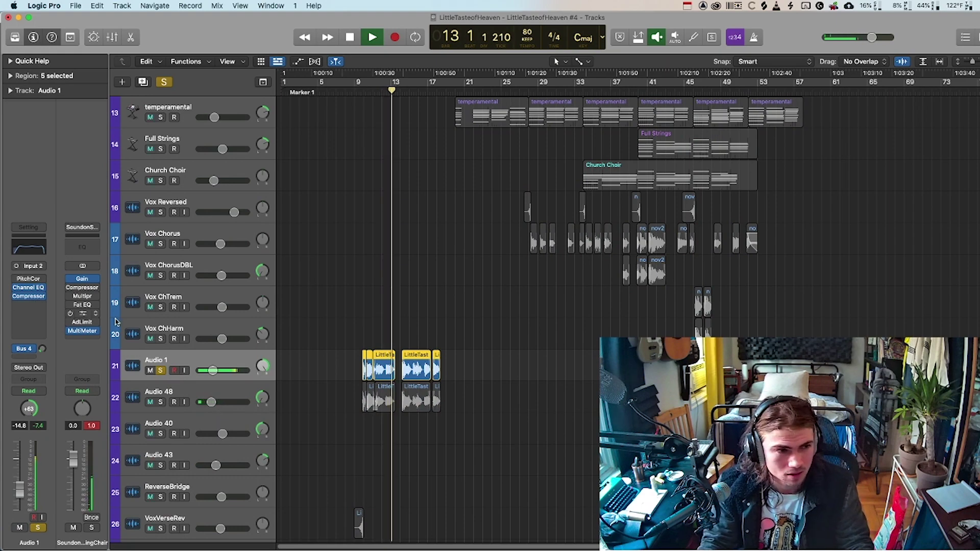
pyautogui.press('a')
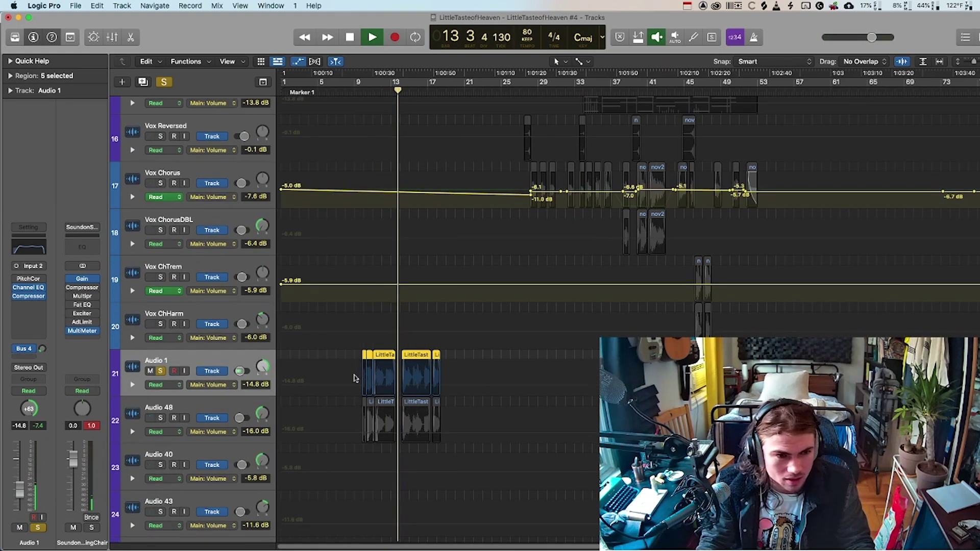
pyautogui.press('a')
pyautogui.doubleClick(386, 361)
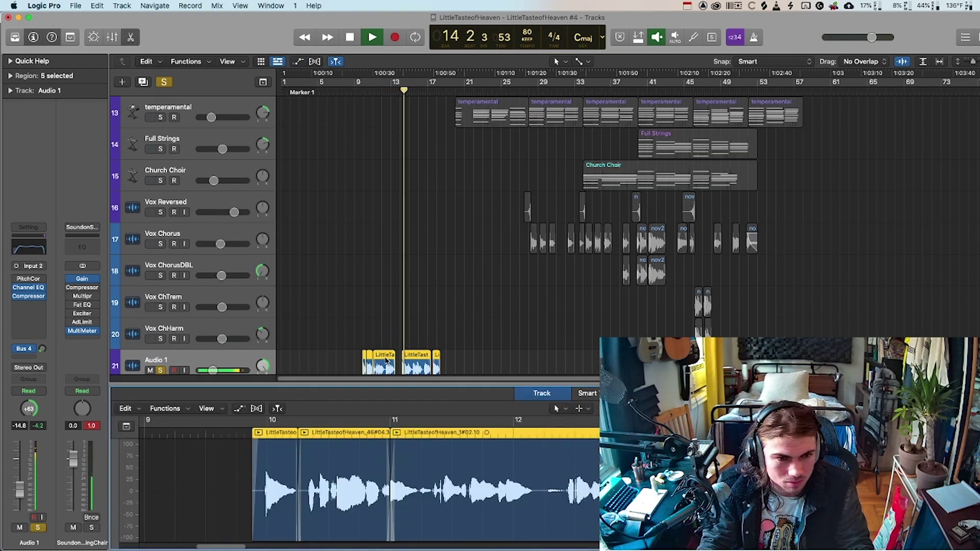
pyautogui.press('a')
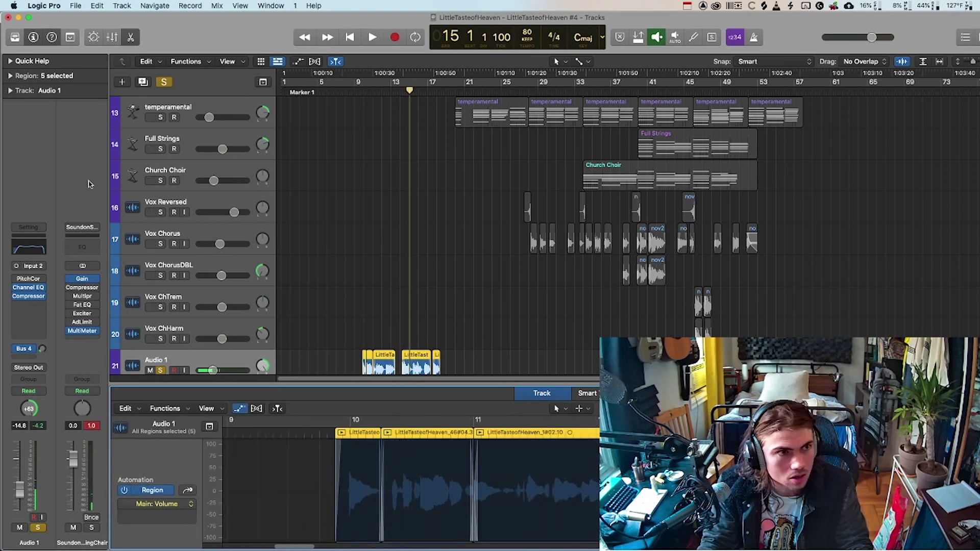
pyautogui.click(11, 62)
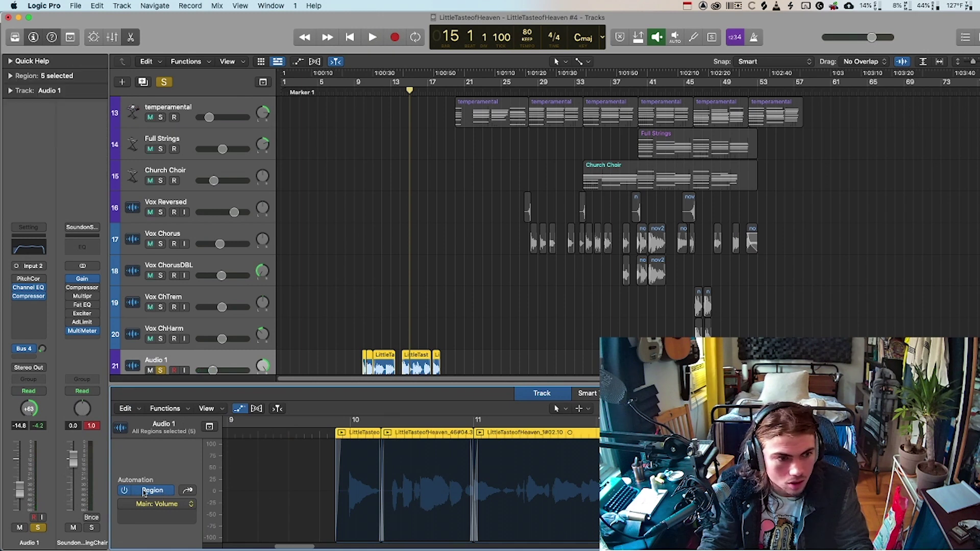
pyautogui.click(181, 510)
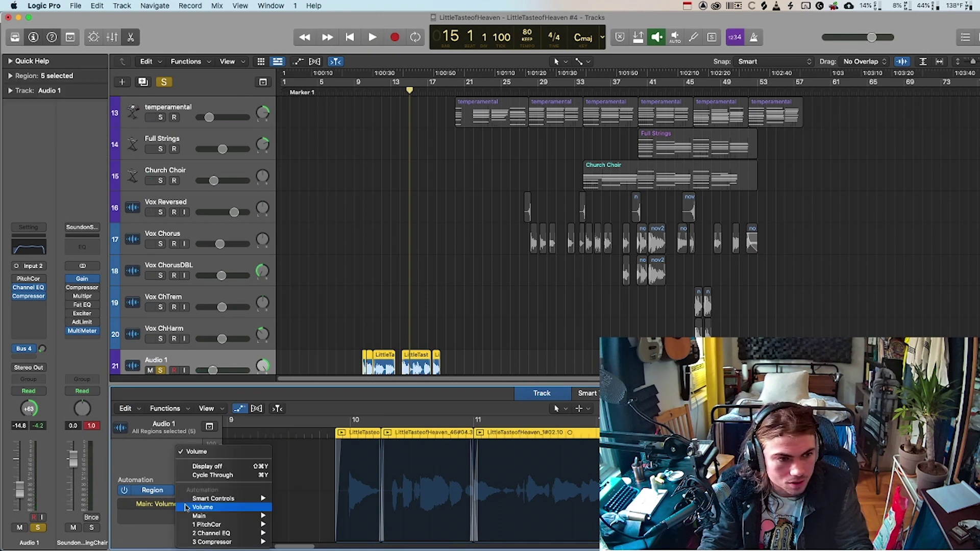
pyautogui.moveTo(221, 526)
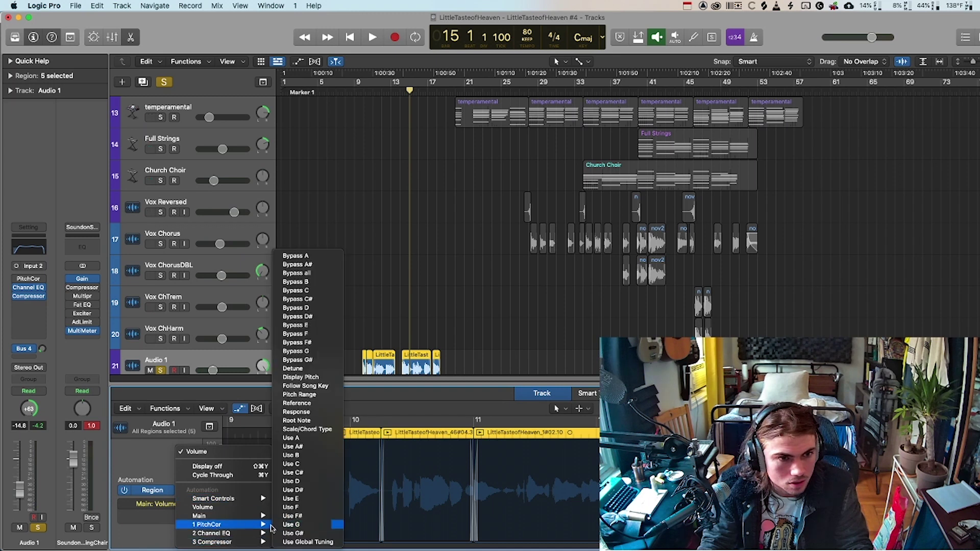
pyautogui.click(144, 535)
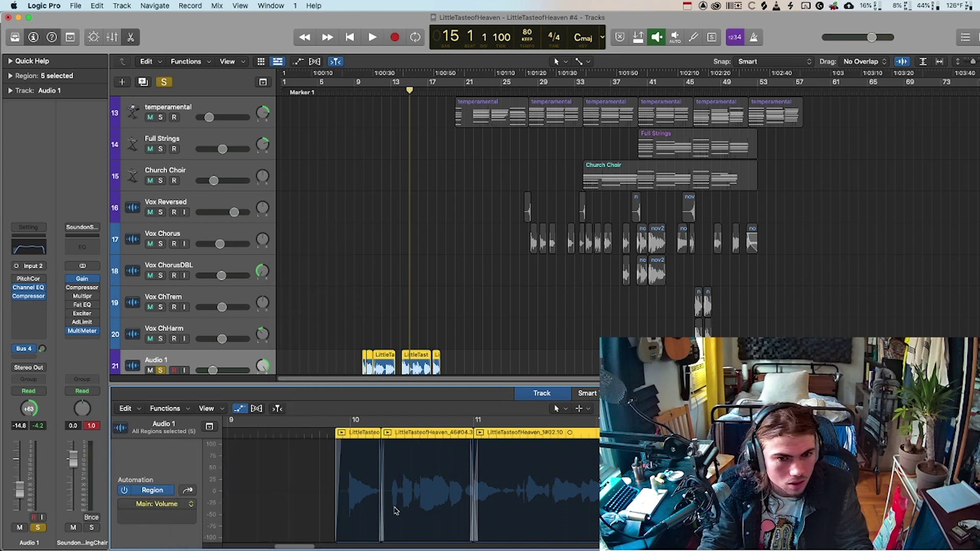
pyautogui.click(258, 411)
# Cancel flex on Audio 1, move the playhead to bar 14, solo Audio 48, then stop playback.
pyautogui.click(662, 190)
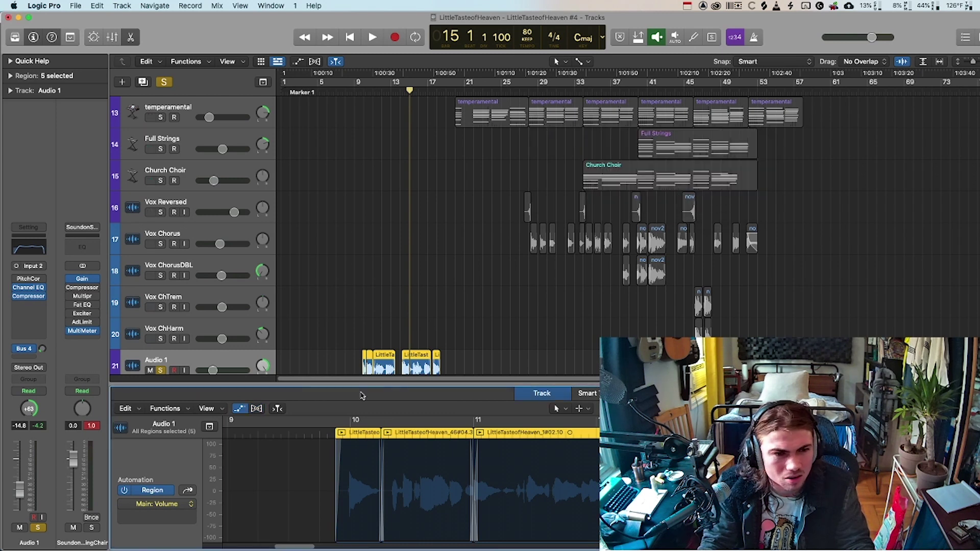
pyautogui.scroll(-2, 432, 294)
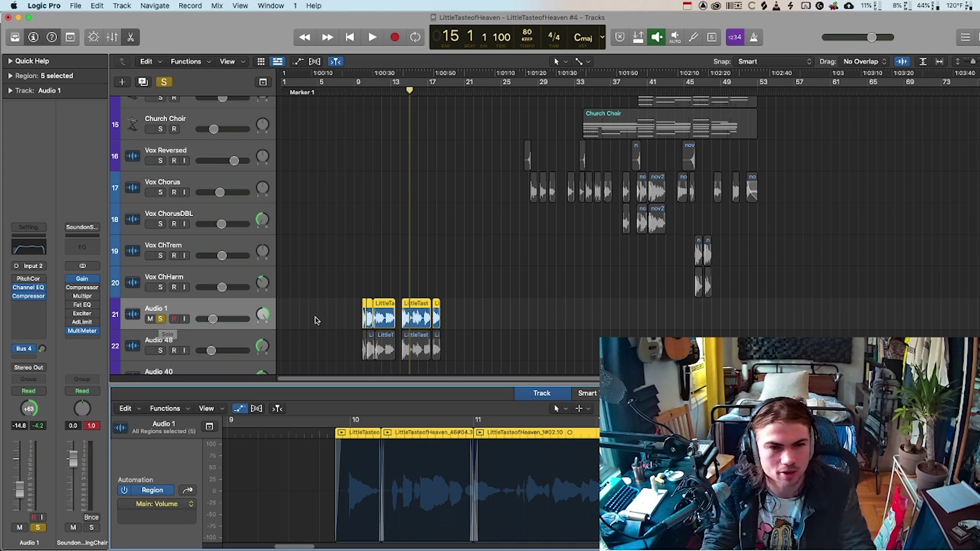
pyautogui.moveTo(409, 93); pyautogui.dragTo(404, 92)
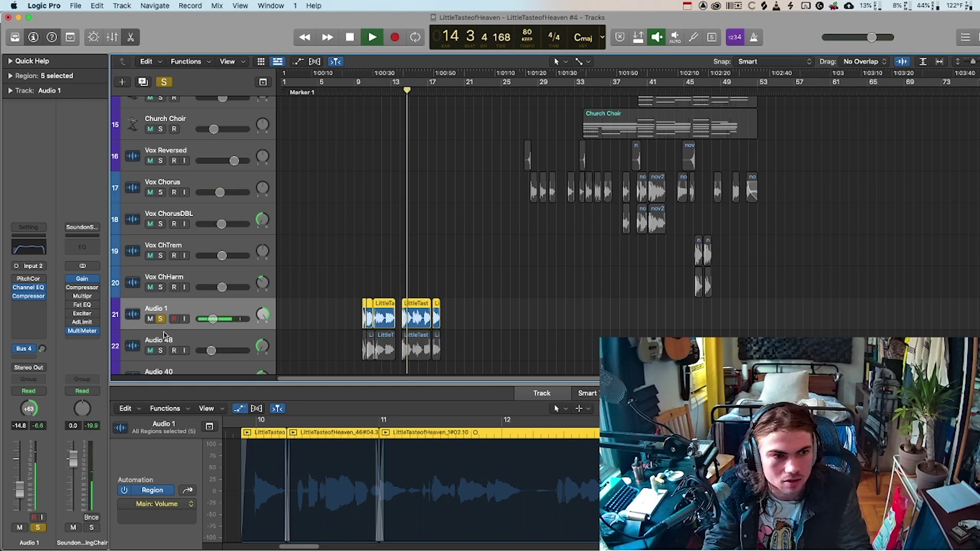
pyautogui.click(161, 351)
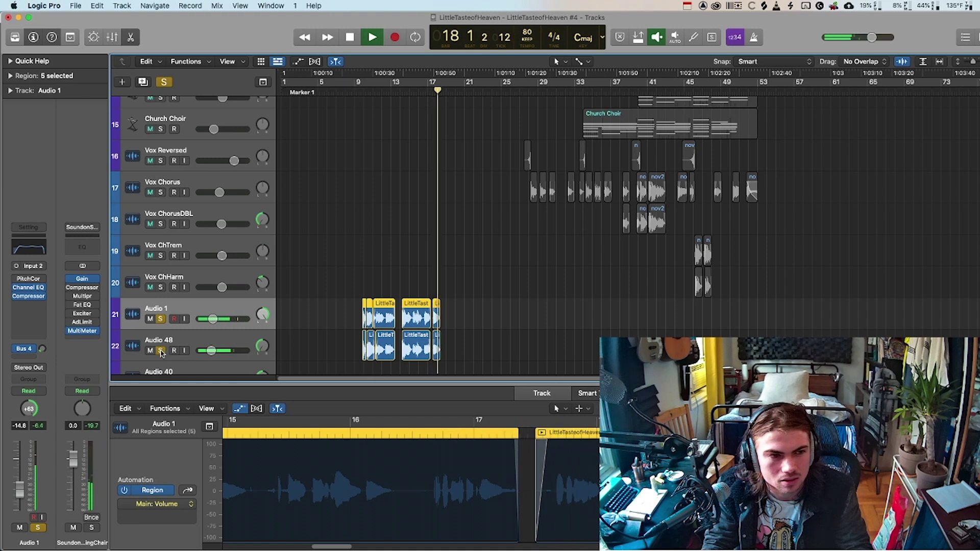
pyautogui.press('space')
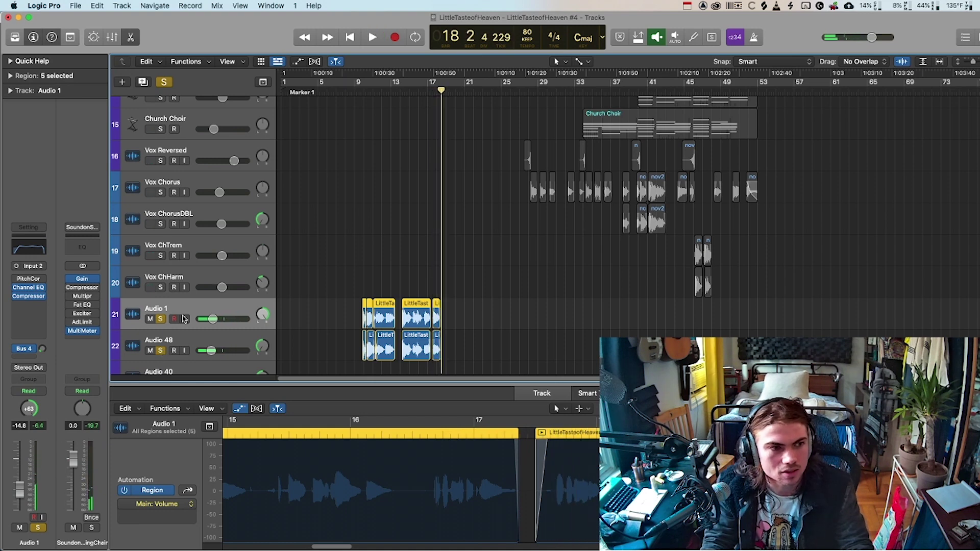
# Inspect the Bus 4 send options without changing anything.
pyautogui.click(29, 351)
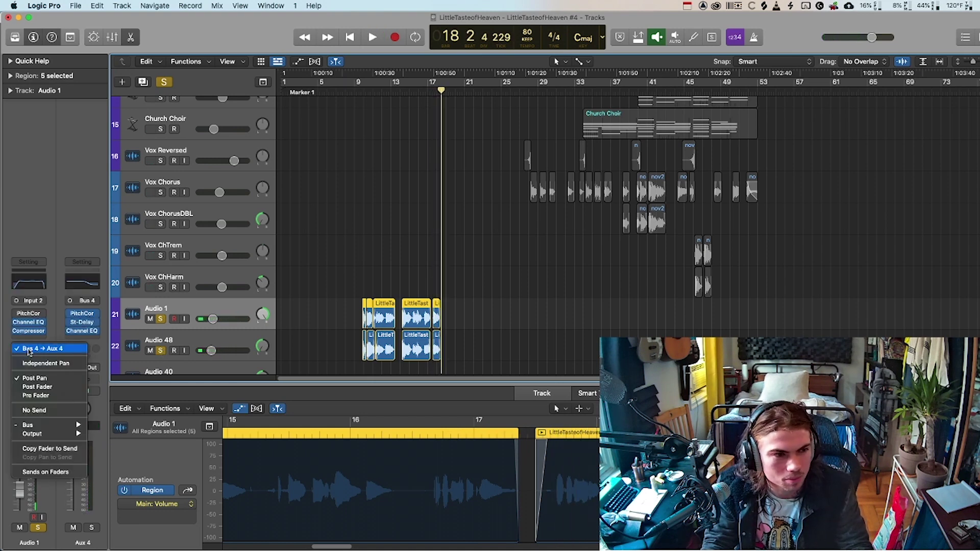
pyautogui.click(54, 326)
pyautogui.click(25, 352)
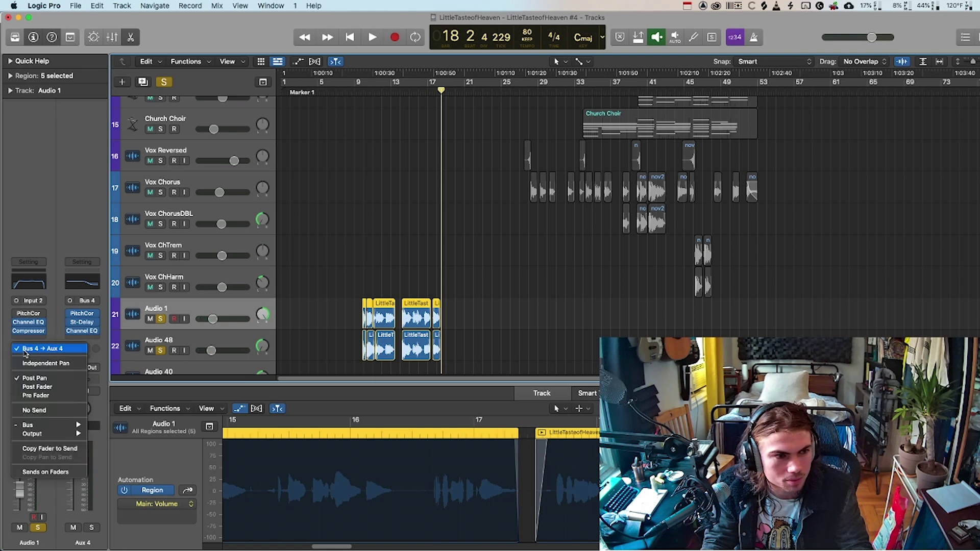
pyautogui.click(52, 314)
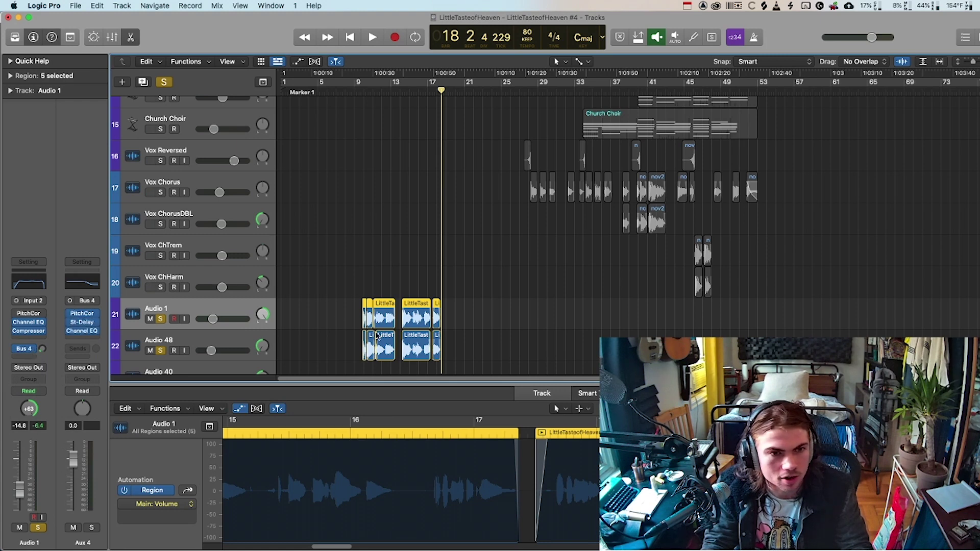
# Unsolo the Audio 1 and Audio 48 tracks.
pyautogui.scroll(-3, 400, 301)
pyautogui.scroll(10, 413, 303)
pyautogui.scroll(-9, 412, 188)
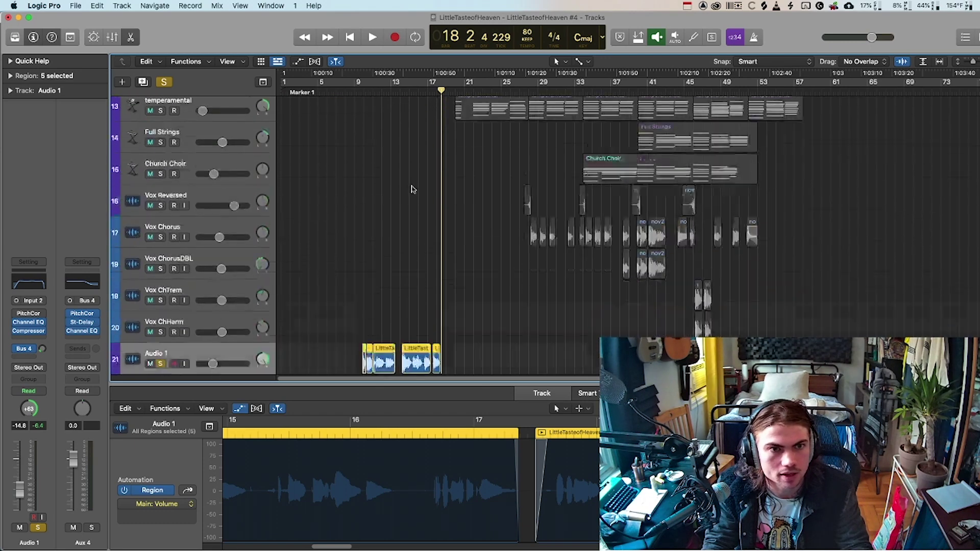
pyautogui.click(163, 275)
pyautogui.click(161, 306)
pyautogui.scroll(12, 483, 270)
pyautogui.scroll(3, 484, 273)
pyautogui.scroll(-2, 260, 305)
# Solo Piano, play from bar 6, and select it to show its four regions in the Piano Roll.
pyautogui.click(161, 277)
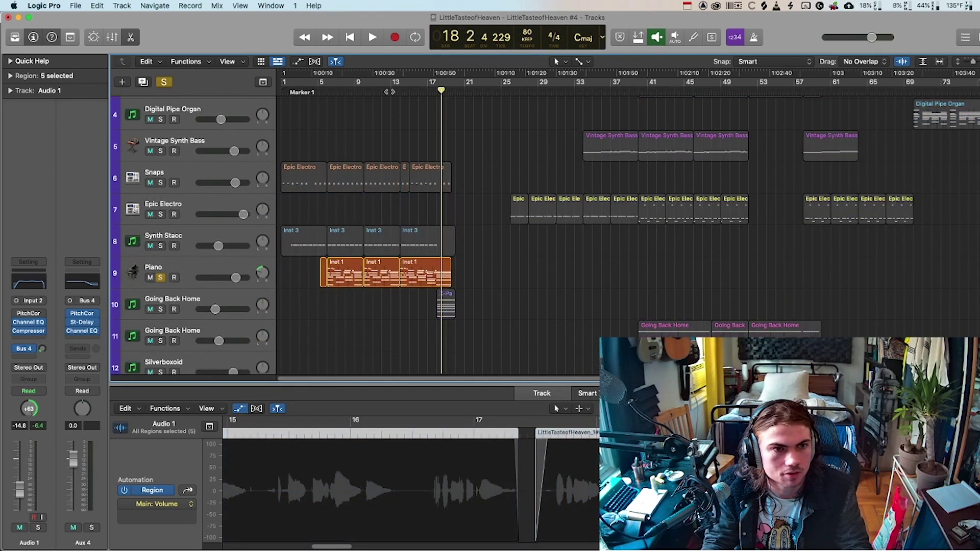
pyautogui.press('space')
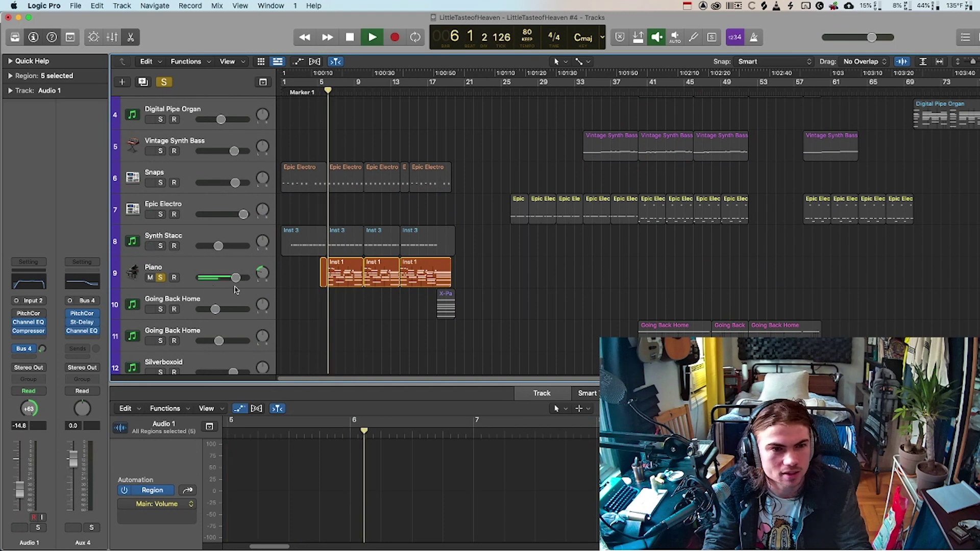
pyautogui.click(192, 269)
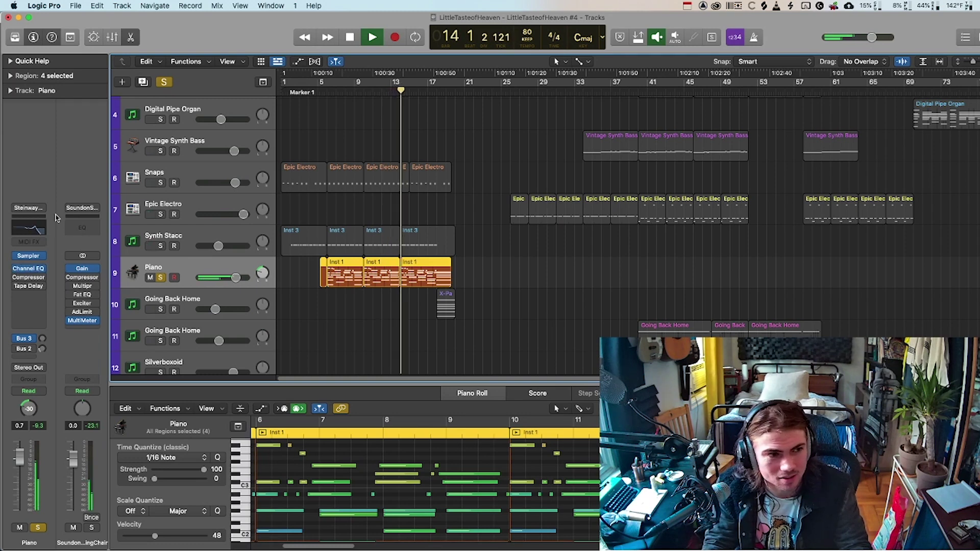
# Boost the Piano's Channel EQ band near 2.5 kHz, then close the EQ.
pyautogui.click(29, 229)
pyautogui.moveTo(745, 268); pyautogui.dragTo(745, 225)
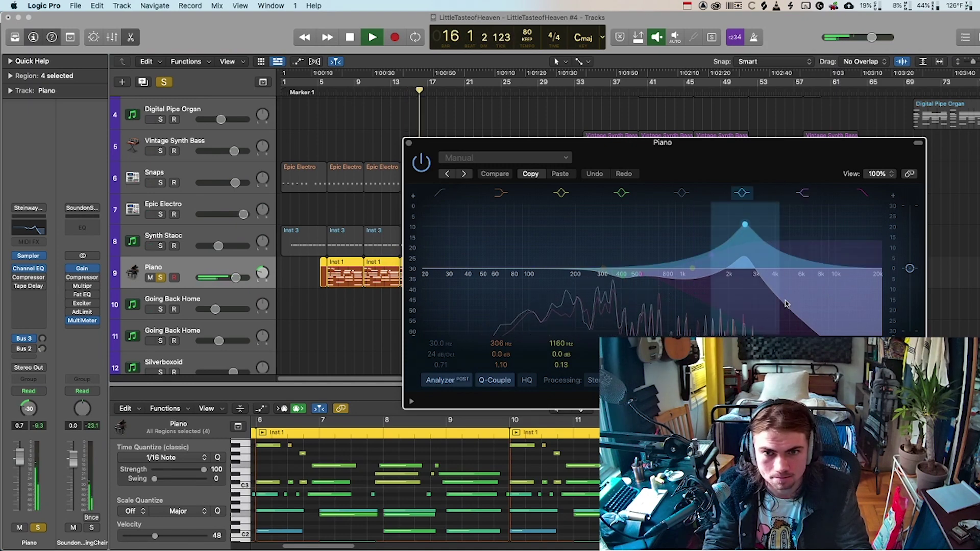
pyautogui.click(410, 144)
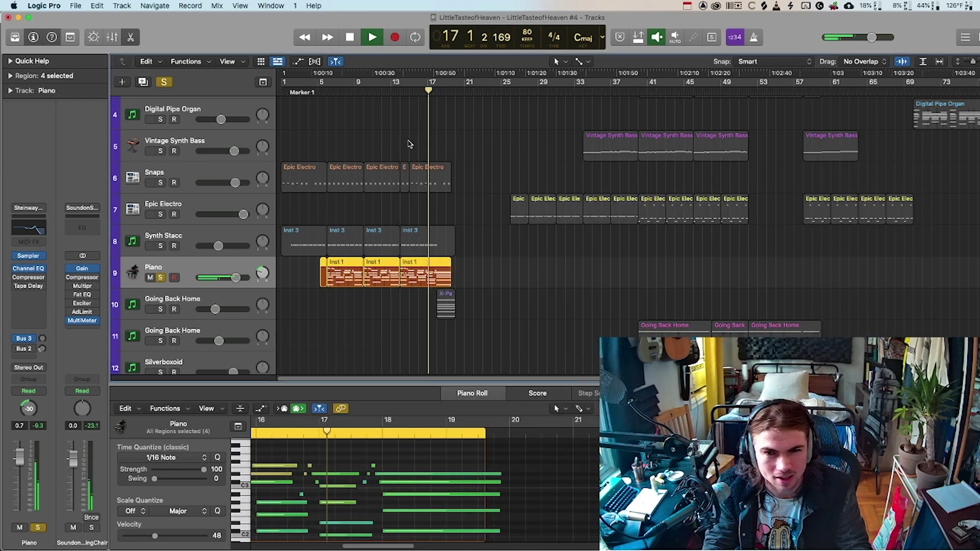
# Replay the Piano from around bar 11 and review its Tape Delay settings.
pyautogui.click(162, 277)
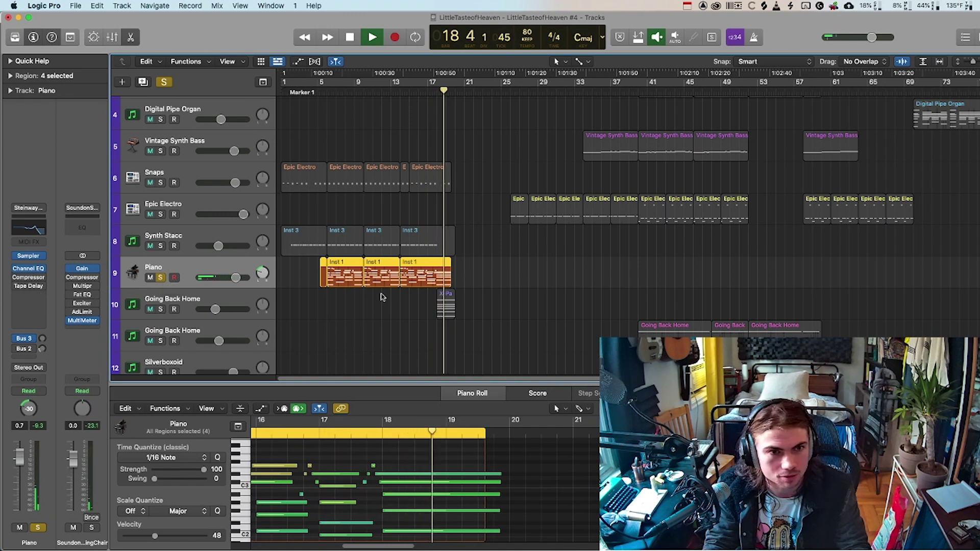
pyautogui.press('space')
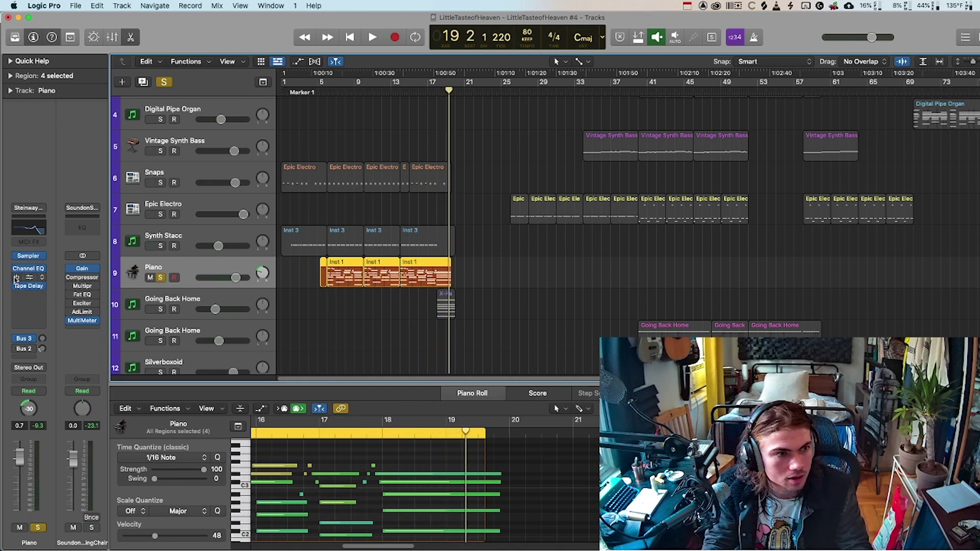
pyautogui.press('space')
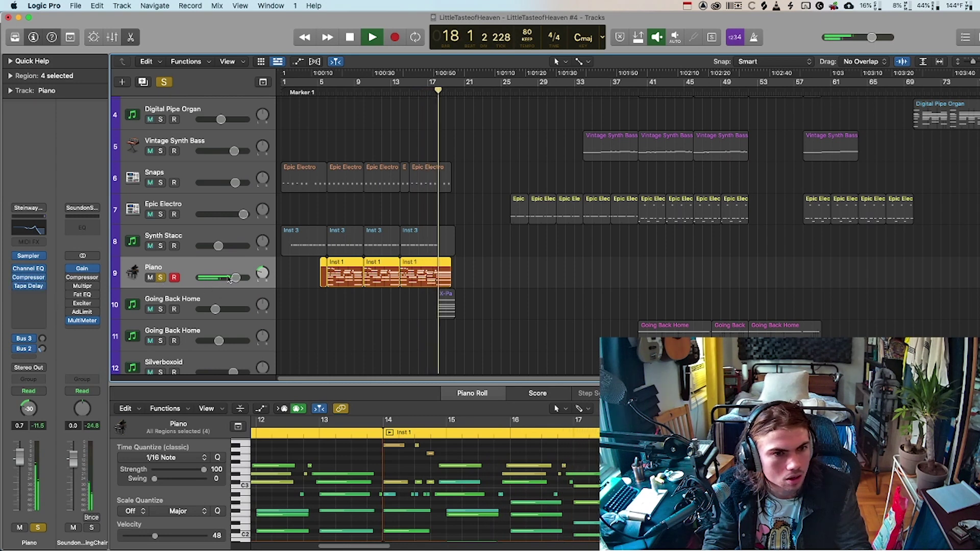
pyautogui.click(29, 287)
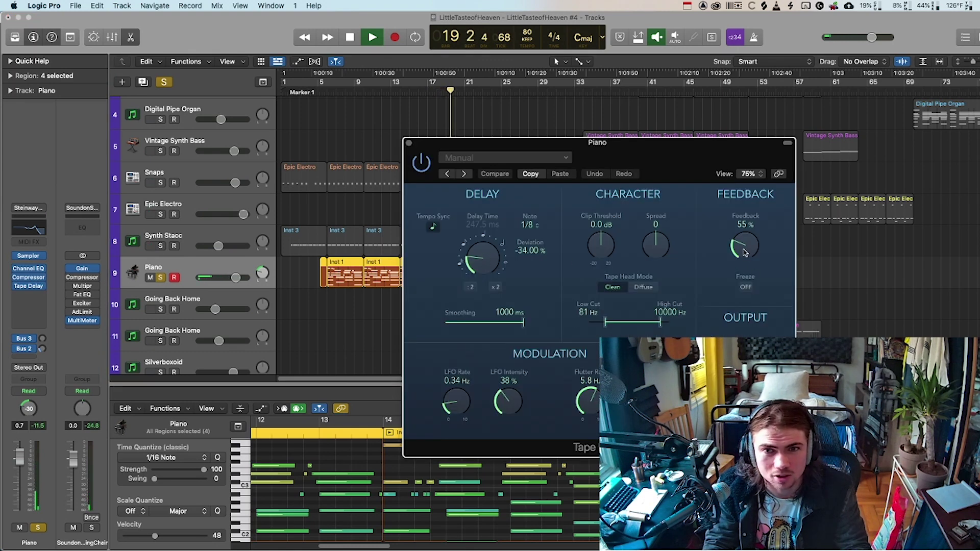
pyautogui.click(408, 143)
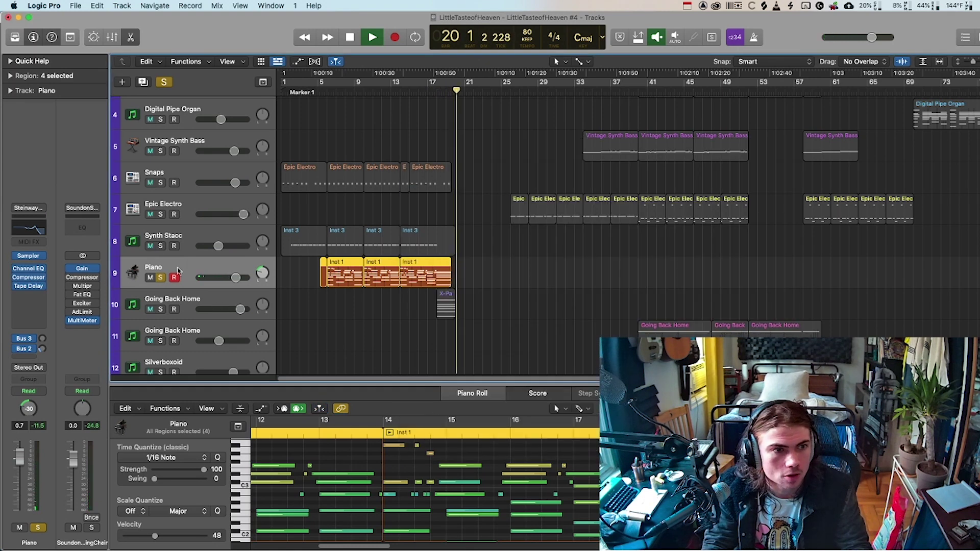
# Unsolo Piano, deselect all regions, then solo, play and select Going Back Home.
pyautogui.press('s')
pyautogui.click(432, 314)
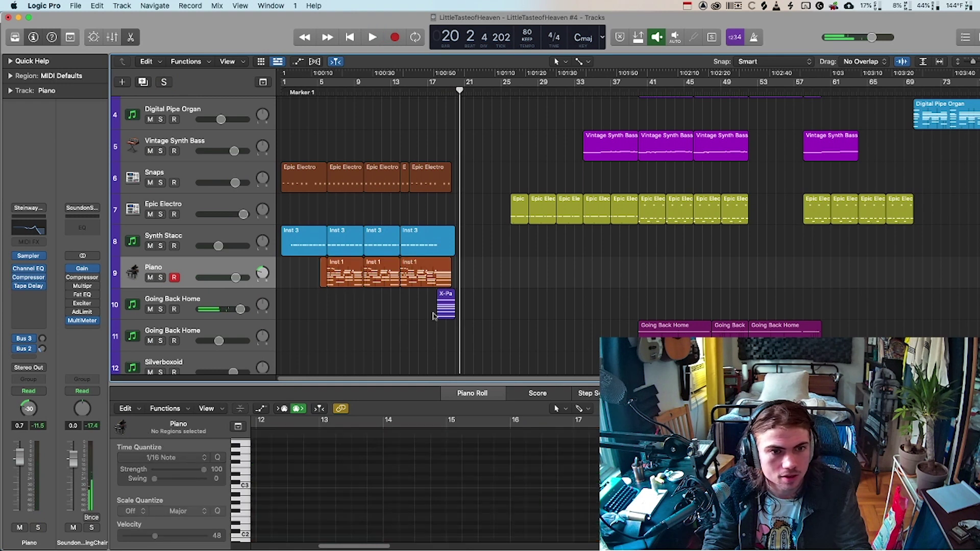
pyautogui.click(160, 310)
pyautogui.press('space')
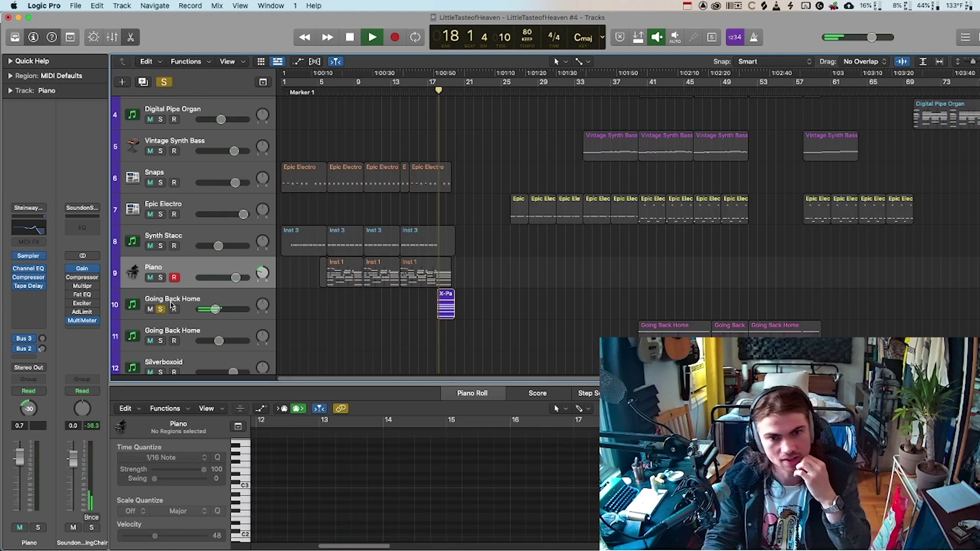
pyautogui.click(172, 303)
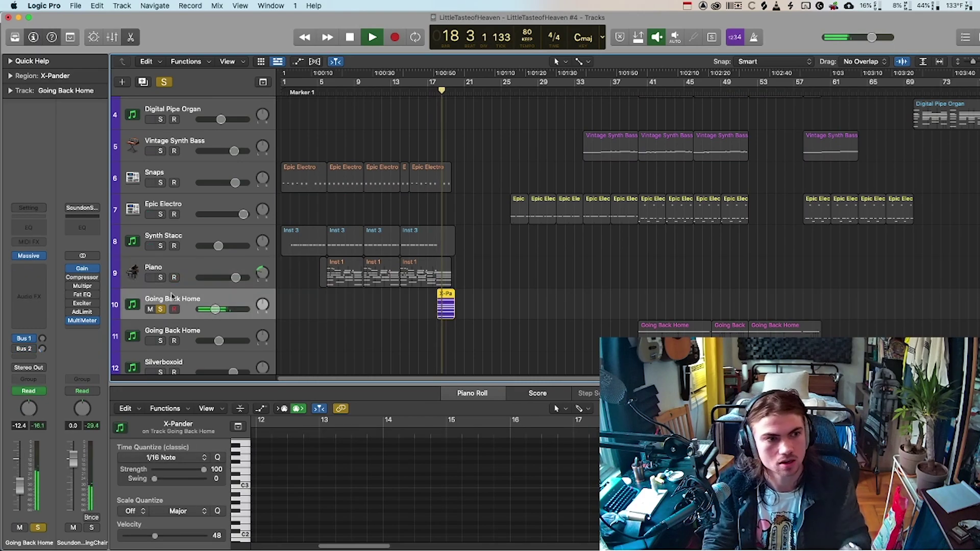
# Open the Going Back Home Massive synth, reposition its window, then close it.
pyautogui.click(31, 258)
pyautogui.moveTo(657, 151); pyautogui.dragTo(589, 89)
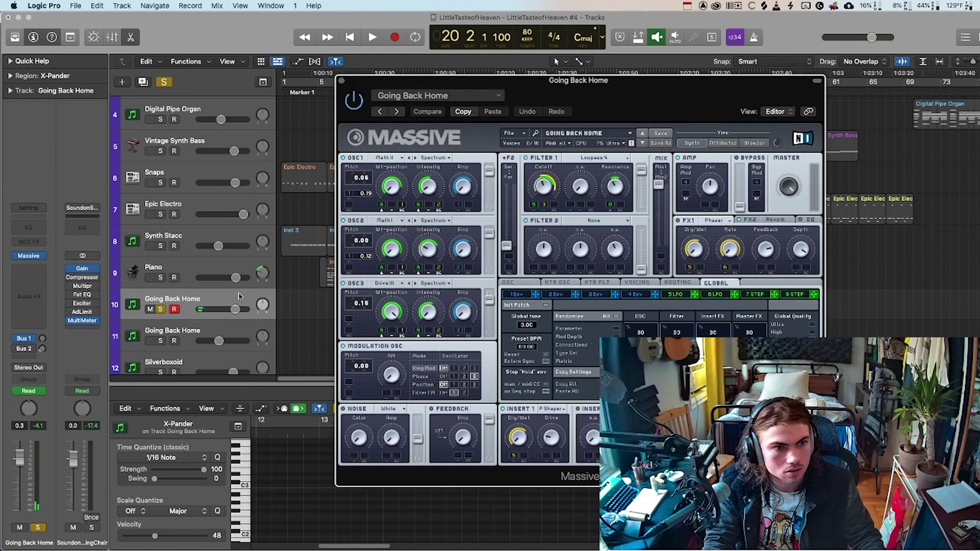
pyautogui.click(240, 296)
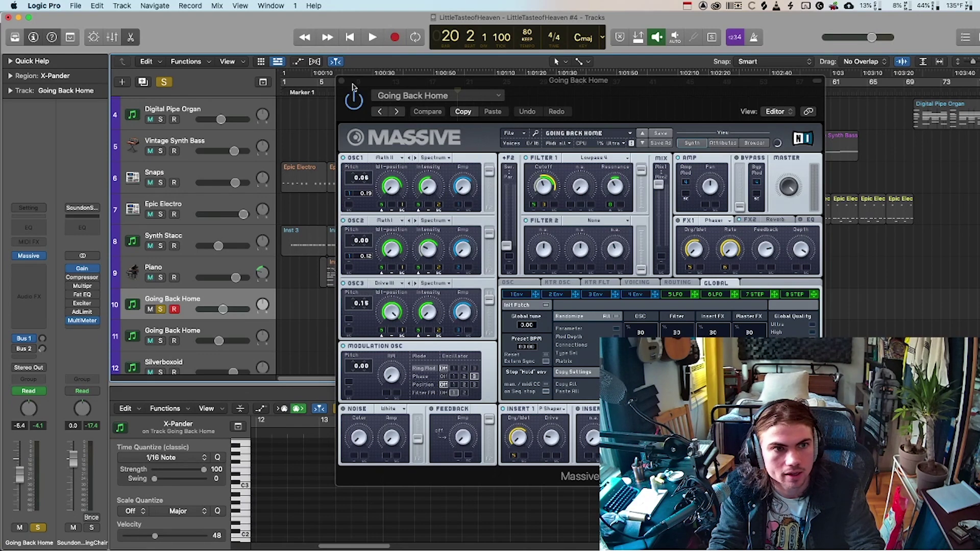
pyautogui.click(342, 82)
# Play briefly from bar 17 and review the Massive synth window once more.
pyautogui.press(',')
pyautogui.press(',')
pyautogui.press(',')
pyautogui.press('space')
pyautogui.press('space')
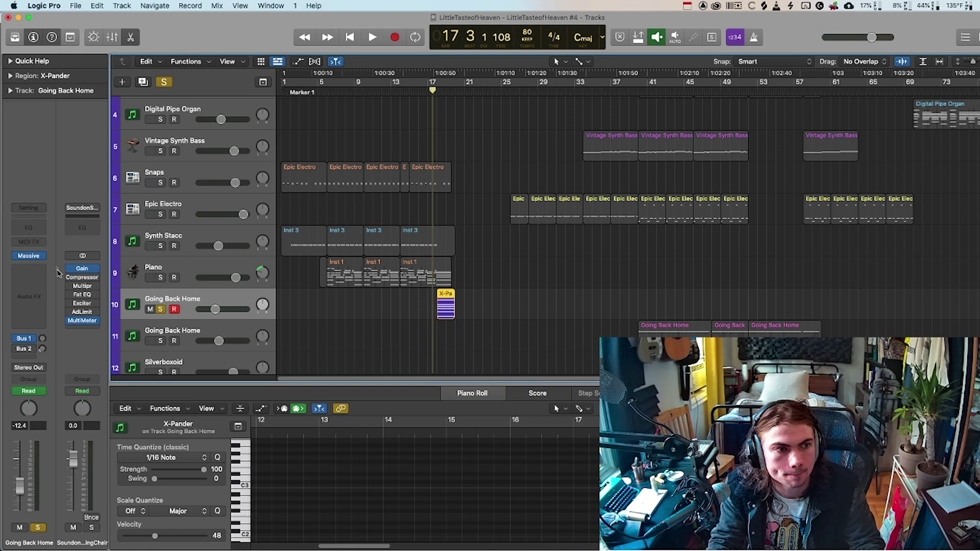
pyautogui.press('space')
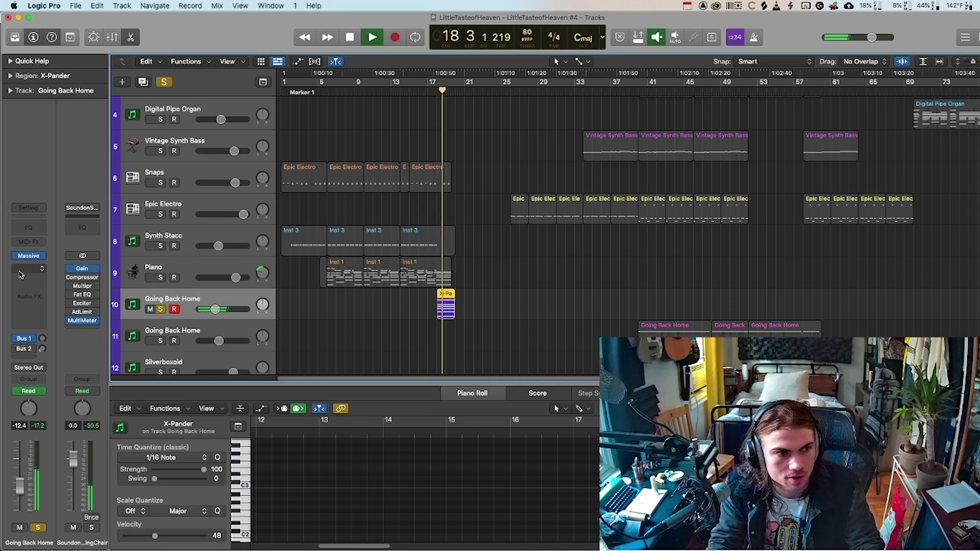
pyautogui.click(27, 256)
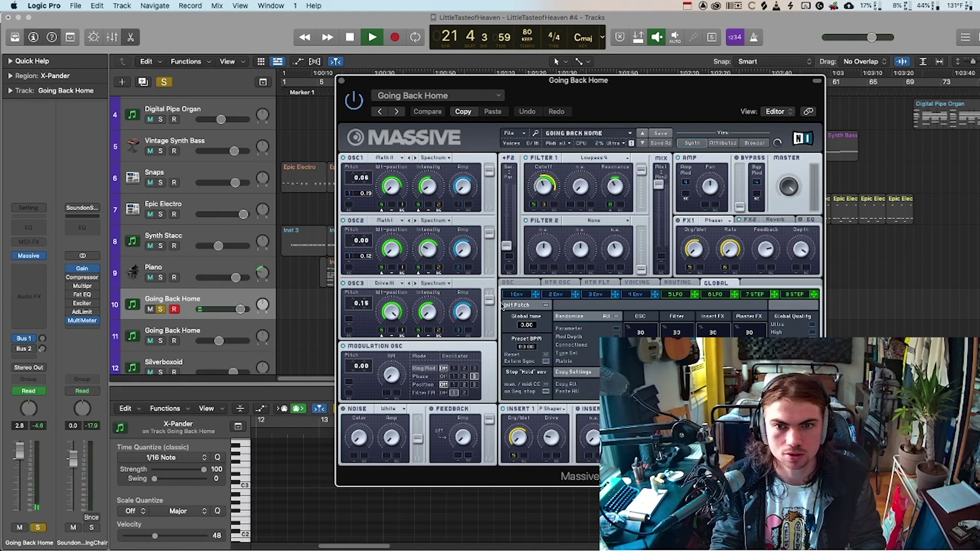
pyautogui.click(342, 81)
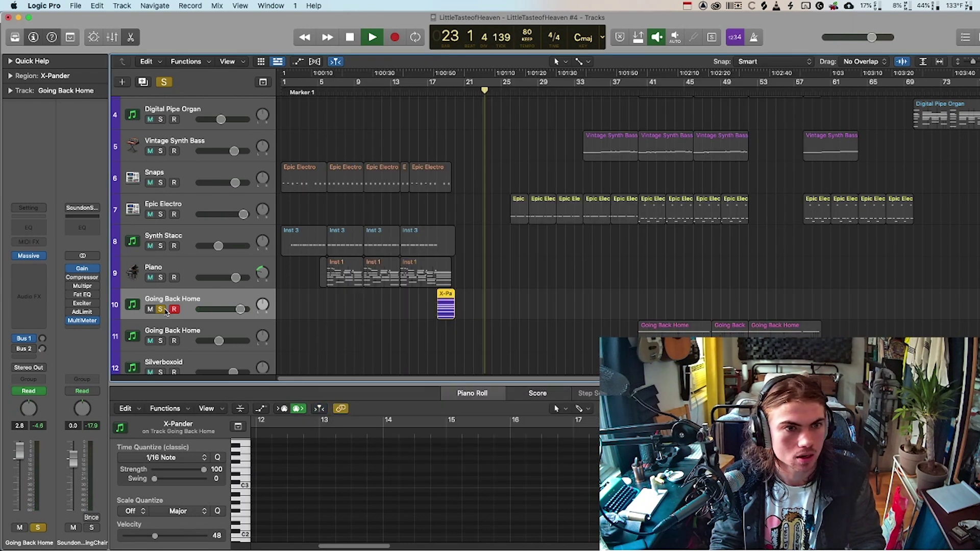
# Solo Synth Stacc, open its Massive synth, play from bar 7, then unsolo and close it.
pyautogui.click(161, 246)
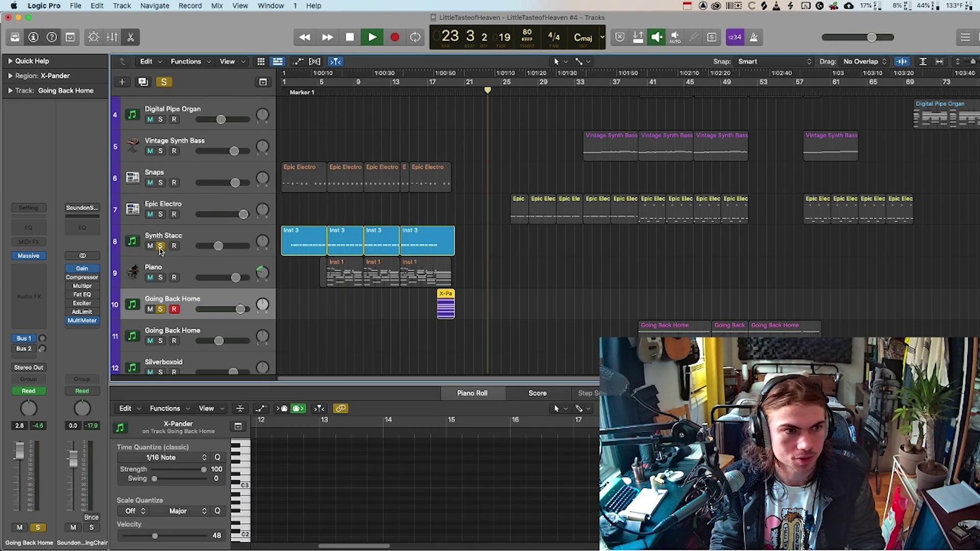
pyautogui.click(198, 240)
pyautogui.click(29, 257)
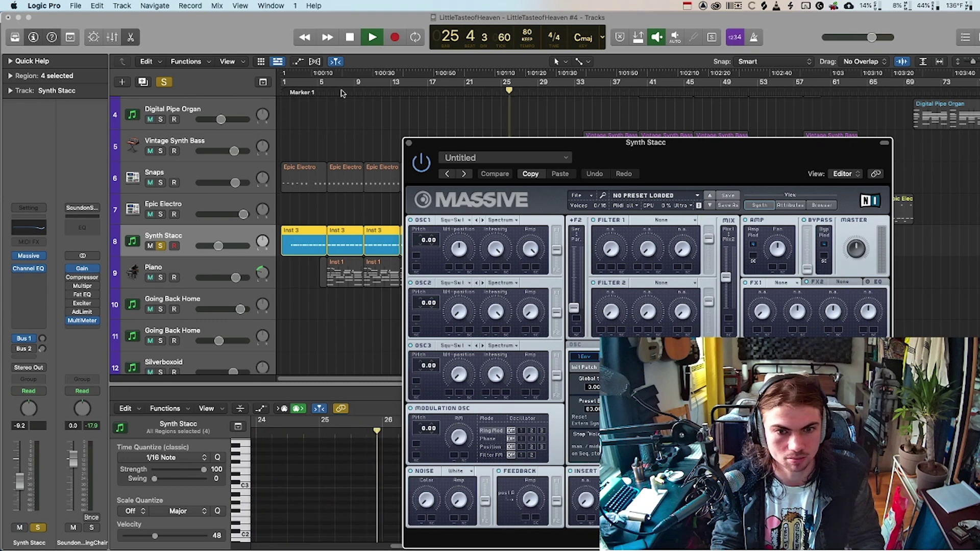
pyautogui.click(342, 92)
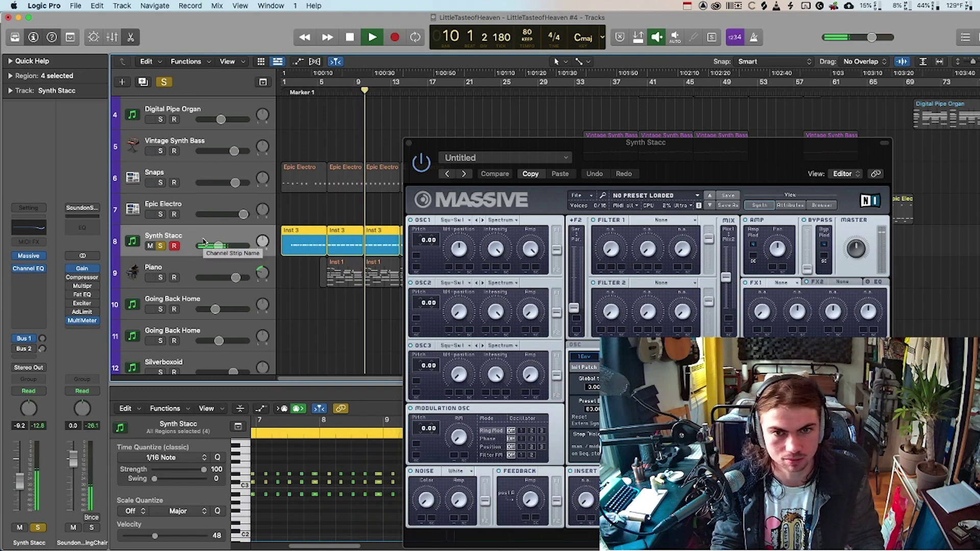
pyautogui.click(161, 247)
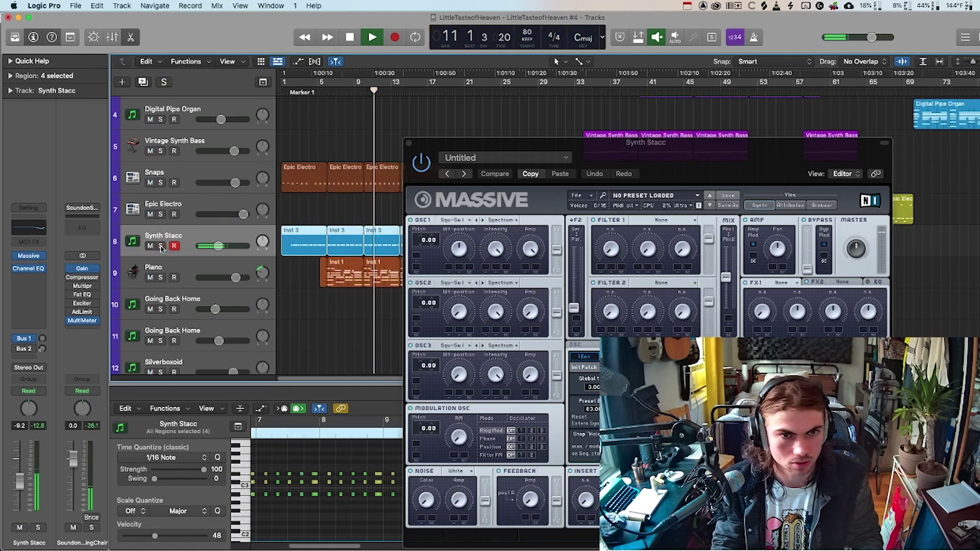
pyautogui.click(408, 143)
pyautogui.scroll(-5, 436, 284)
# Select VoxVerseRev and play its reversed vocal soloed from just before bar 9.
pyautogui.scroll(-8, 436, 284)
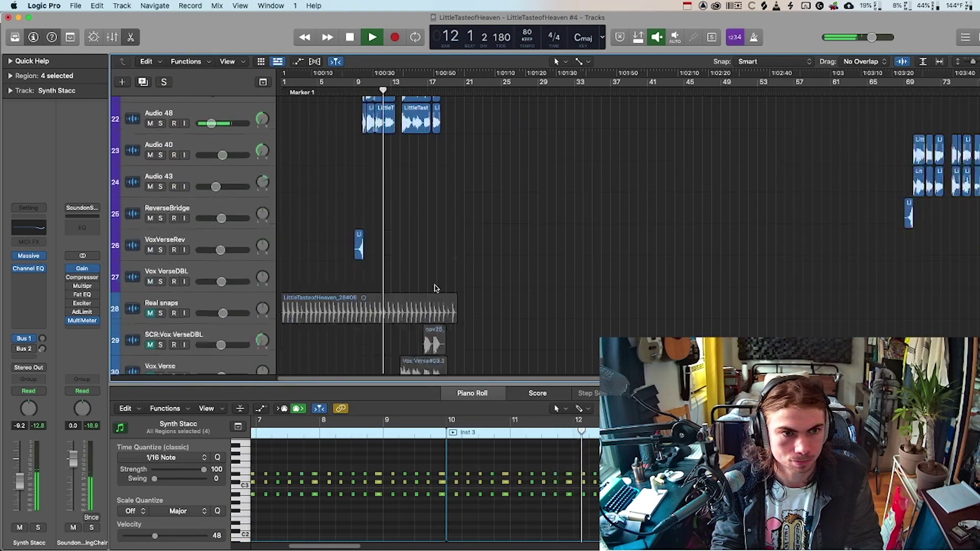
pyautogui.press('space')
pyautogui.click(354, 91)
pyautogui.click(181, 131)
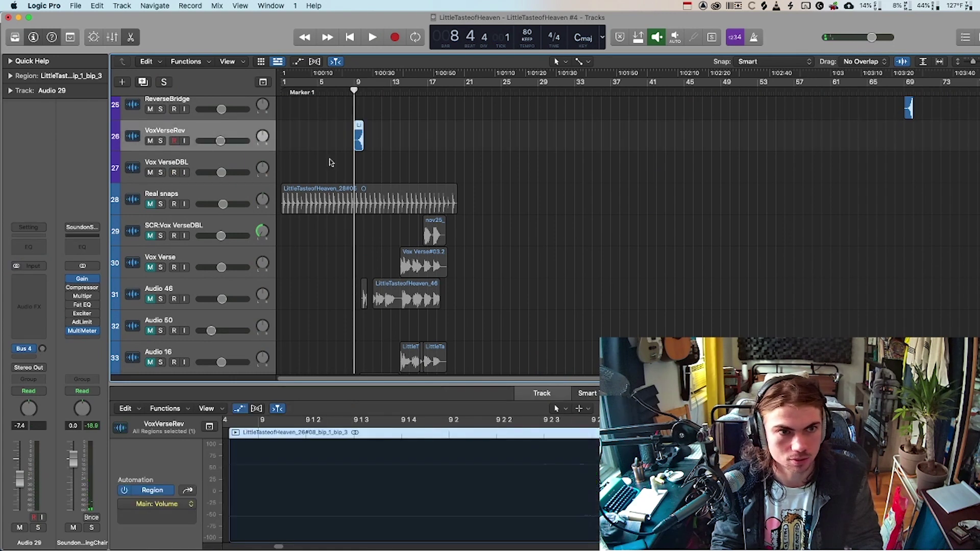
pyautogui.scroll(2, 361, 149)
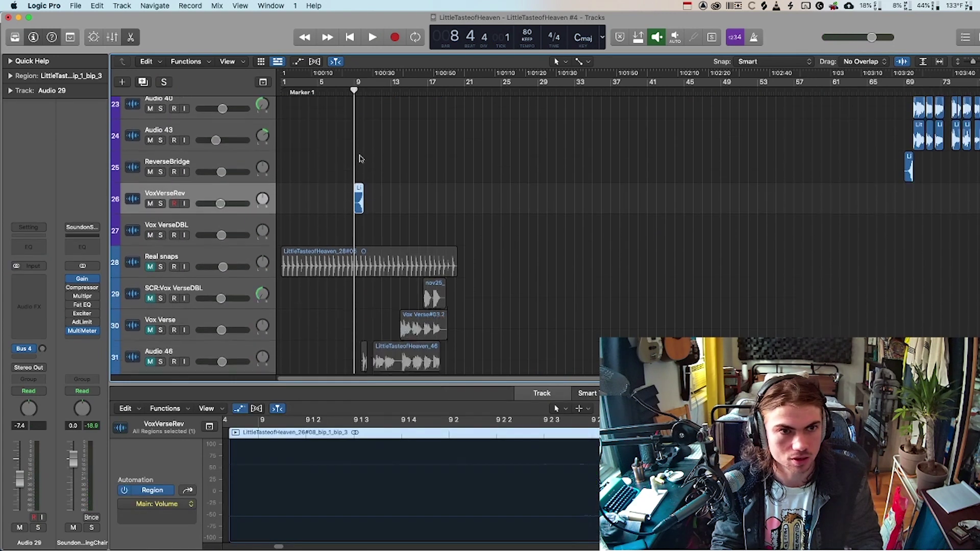
pyautogui.press('space')
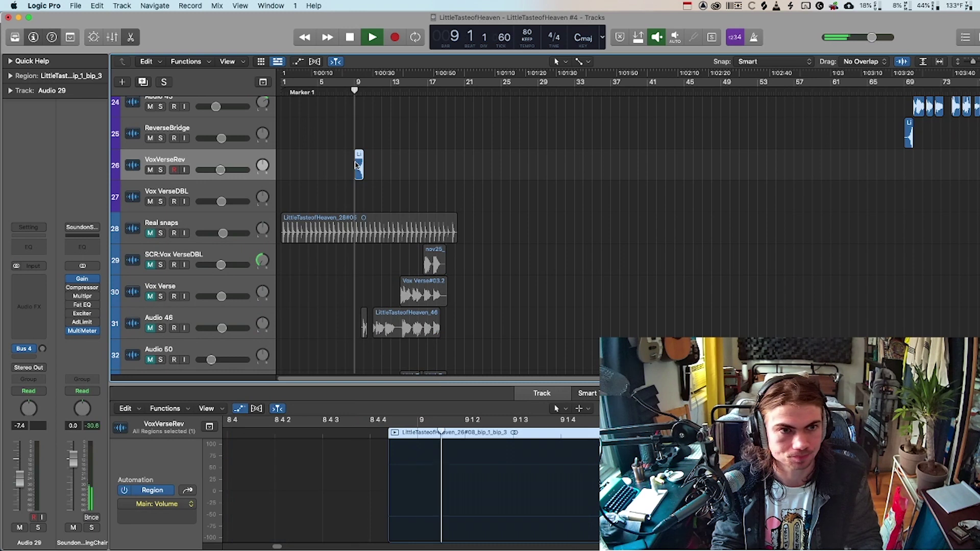
pyautogui.click(161, 170)
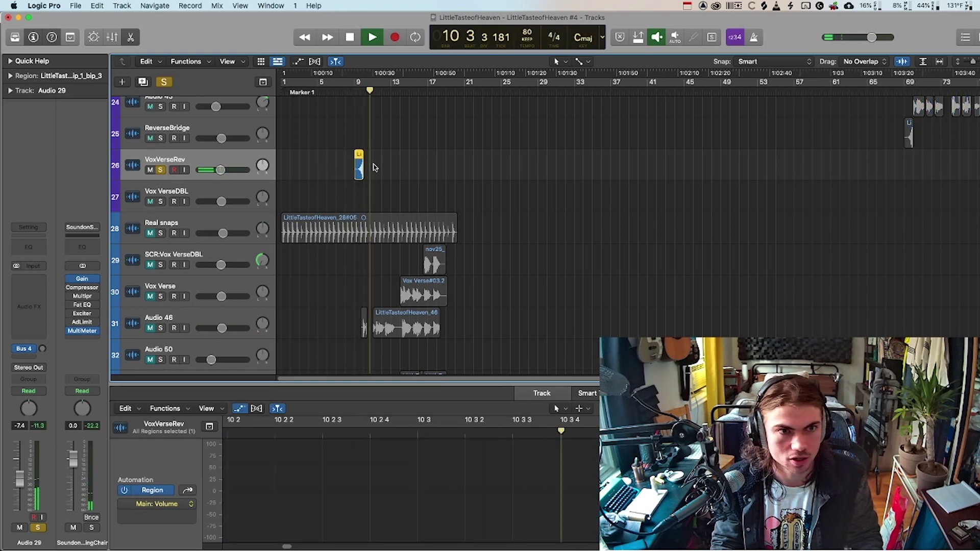
pyautogui.press('space')
# Unsolo the VoxVerseRev track.
pyautogui.scroll(1, 422, 251)
pyautogui.scroll(5, 423, 251)
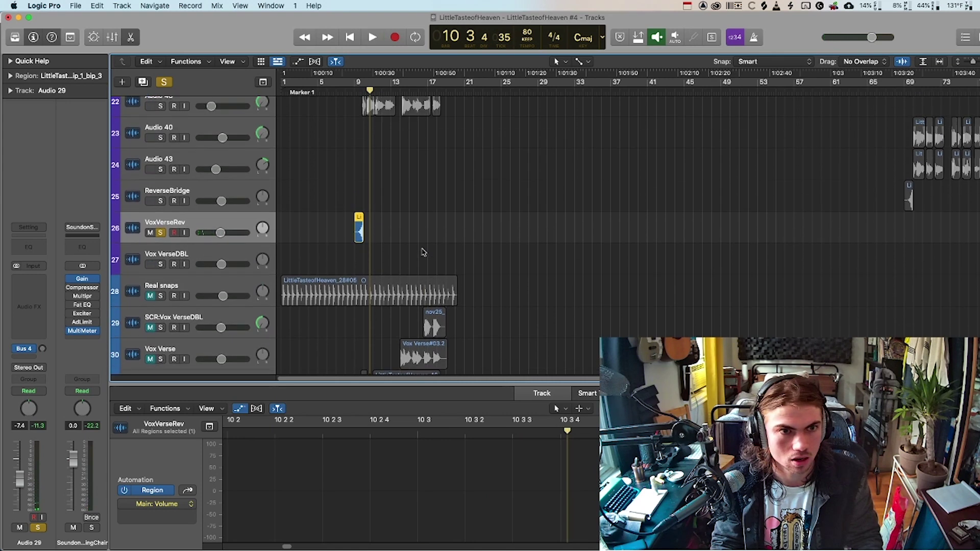
pyautogui.scroll(1, 422, 251)
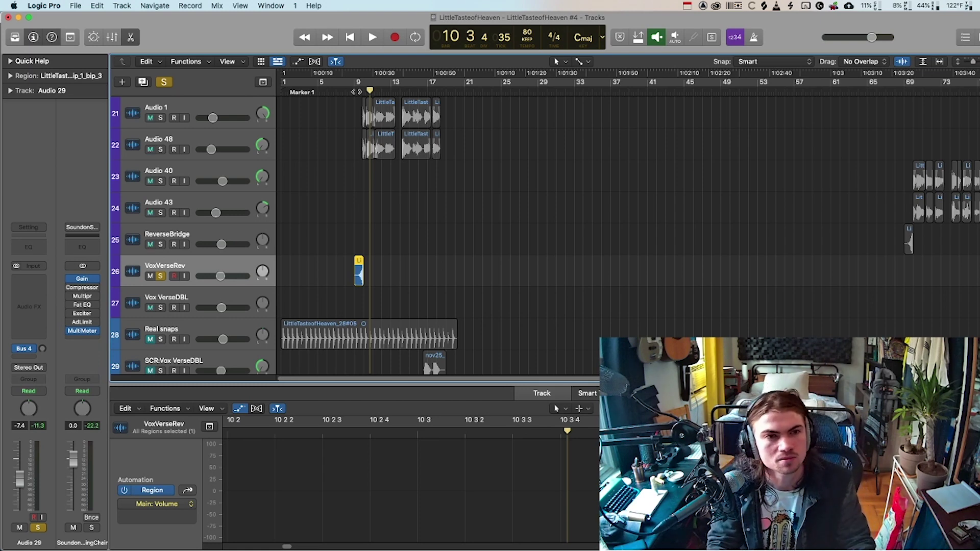
pyautogui.scroll(2, 351, 180)
pyautogui.scroll(-3, 355, 191)
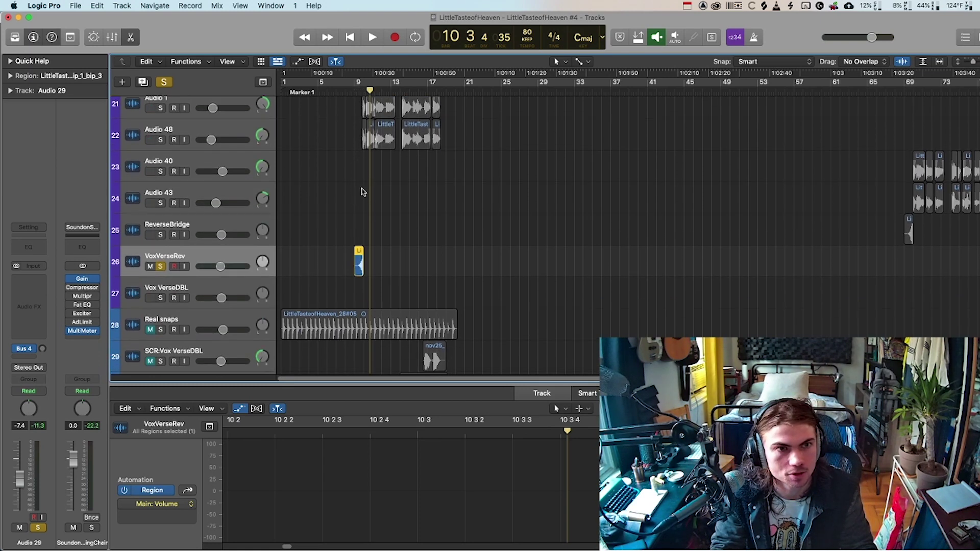
pyautogui.scroll(3, 356, 128)
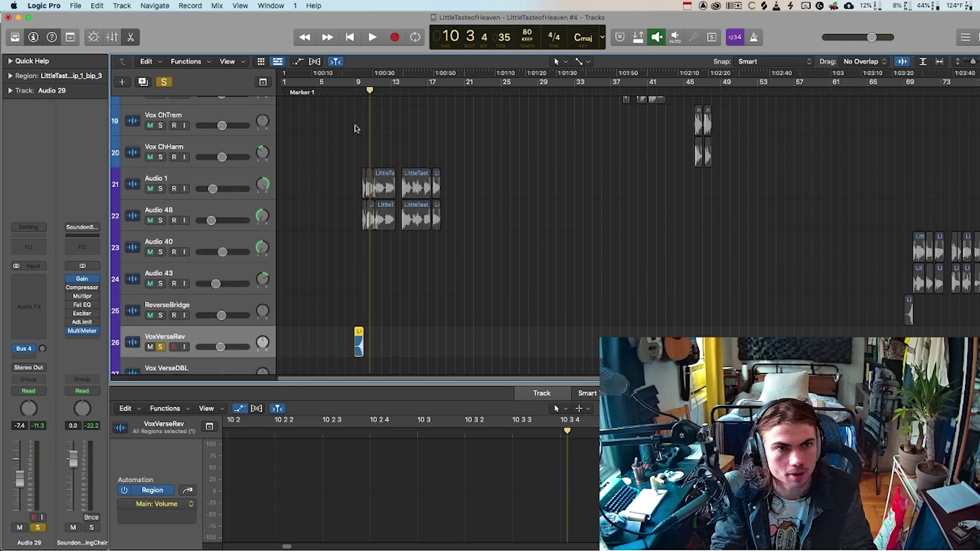
pyautogui.click(161, 347)
# Play the full mix from bar 9 and stop.
pyautogui.scroll(-3, 379, 87)
pyautogui.click(348, 94)
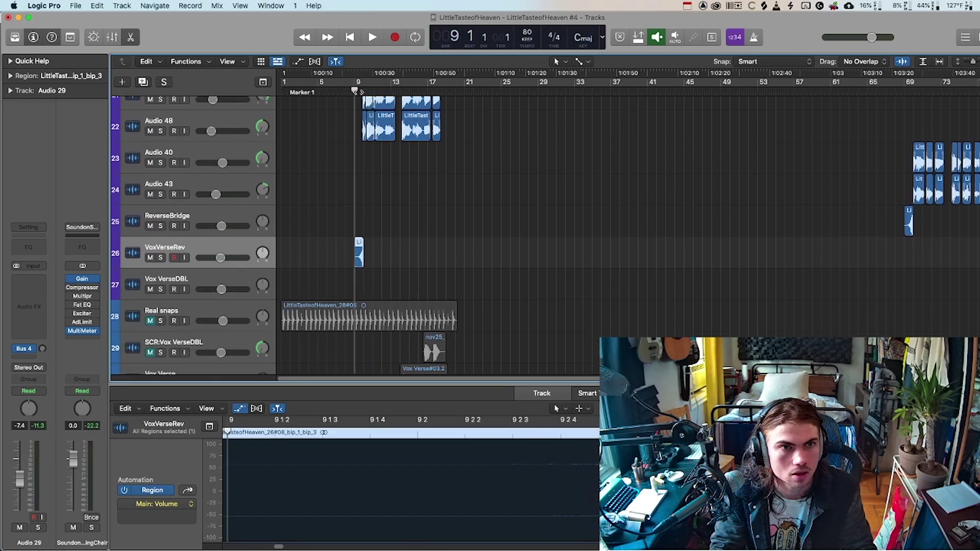
pyautogui.press('space')
pyautogui.scroll(-10, 403, 240)
pyautogui.scroll(7, 407, 237)
pyautogui.scroll(13, 402, 240)
pyautogui.scroll(-6, 403, 241)
pyautogui.scroll(18, 404, 243)
pyautogui.press('space')
# Play the song from bar 18.
pyautogui.click(451, 86)
pyautogui.press('space')
pyautogui.scroll(-3, 502, 242)
pyautogui.scroll(-2, 503, 242)
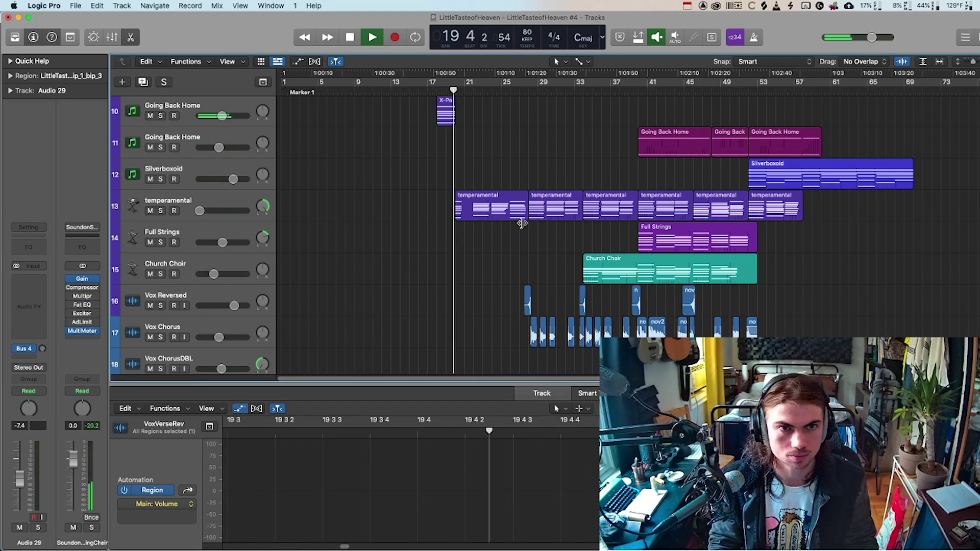
# Enlarge the temperamental track, show all automation with A, and stop playback.
pyautogui.scroll(5, 520, 225)
pyautogui.scroll(-3, 522, 227)
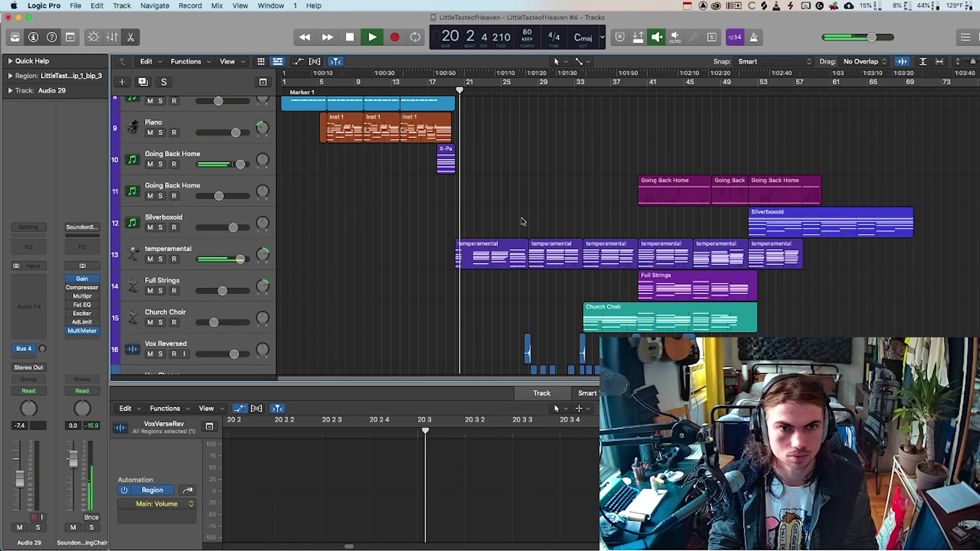
pyautogui.click(192, 265)
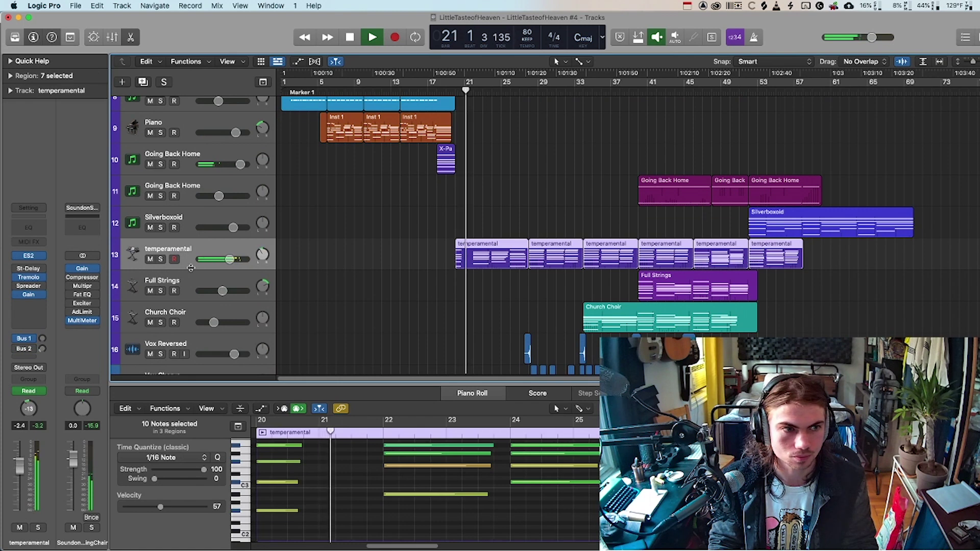
pyautogui.moveTo(193, 269); pyautogui.dragTo(223, 292)
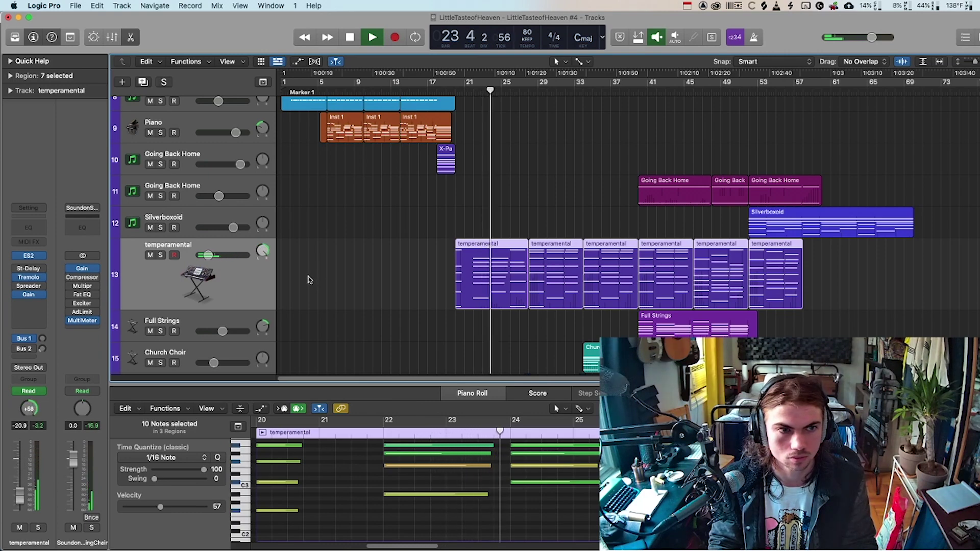
pyautogui.press('a')
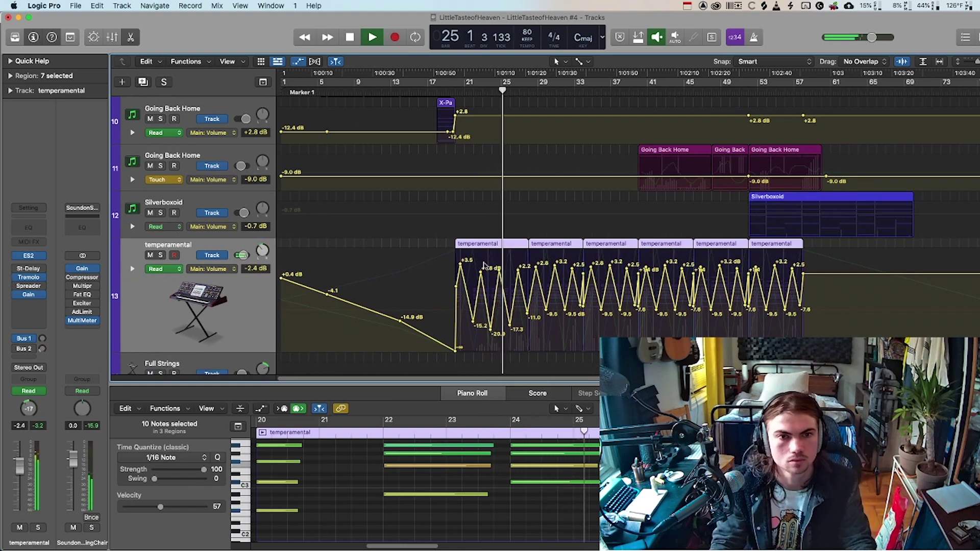
pyautogui.press('space')
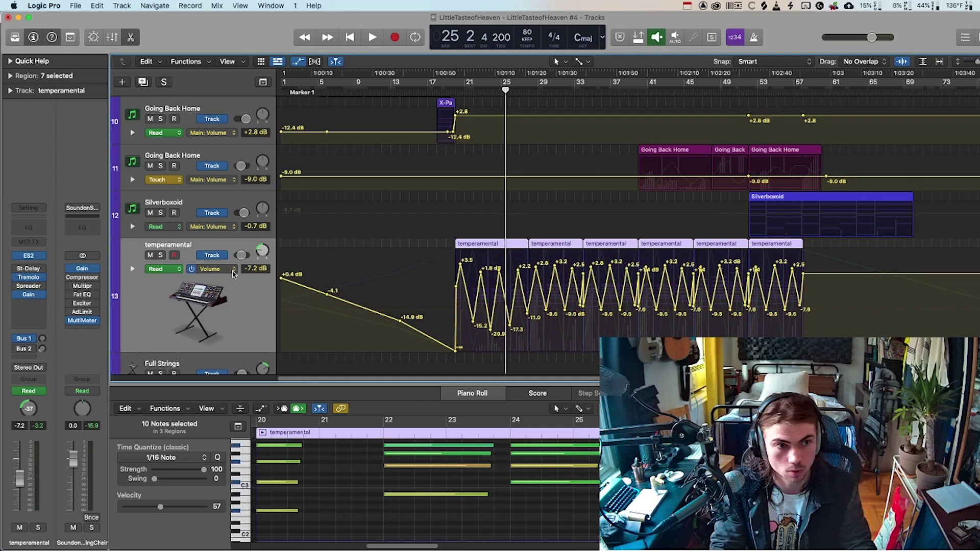
pyautogui.click(230, 274)
# Show temperamental's Pan automation, then play and scrub it between bars 34 and 40.
pyautogui.click(258, 279)
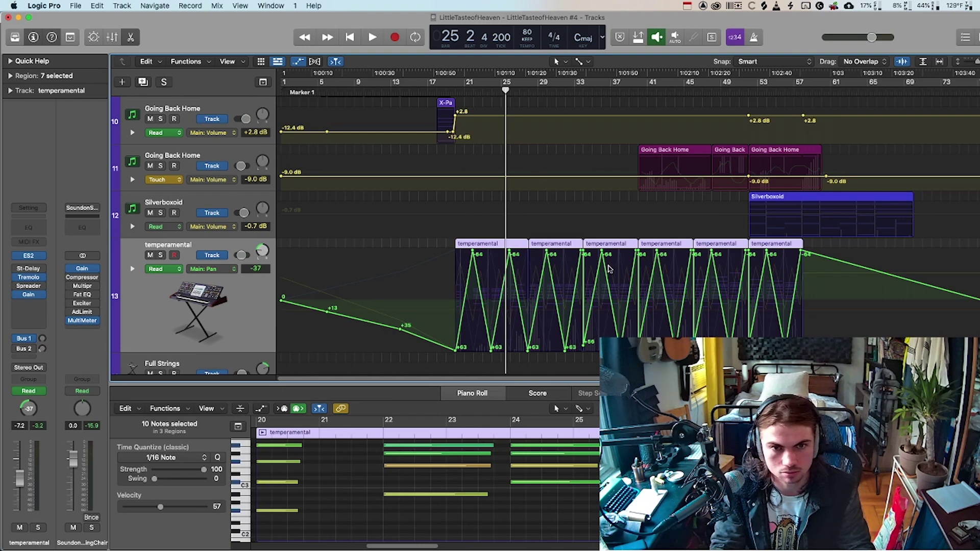
pyautogui.click(583, 91)
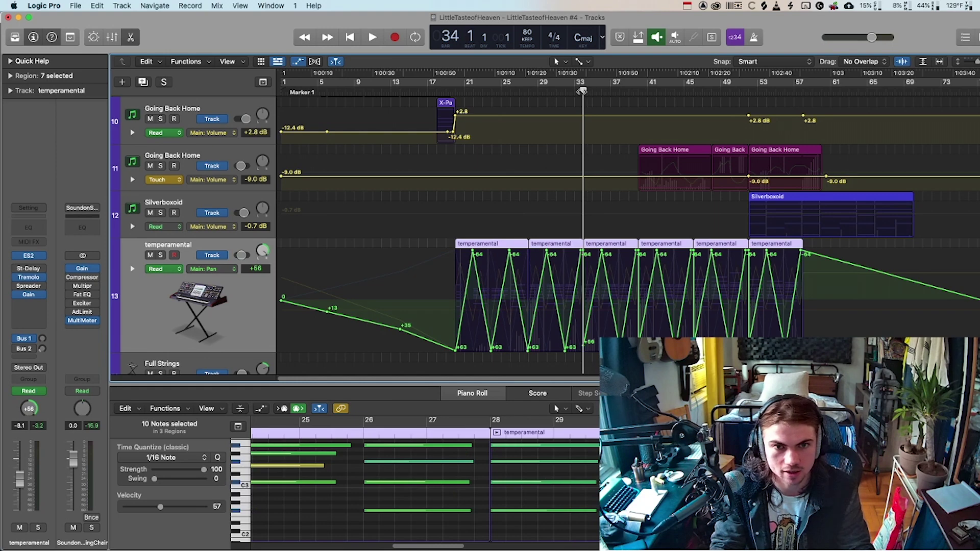
pyautogui.press('space')
pyautogui.click(641, 92)
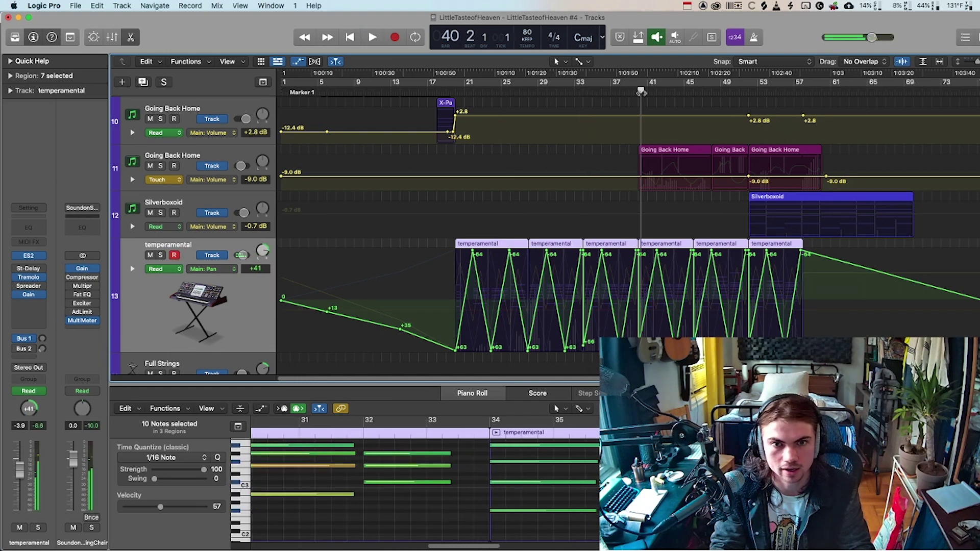
pyautogui.moveTo(641, 91); pyautogui.dragTo(527, 92)
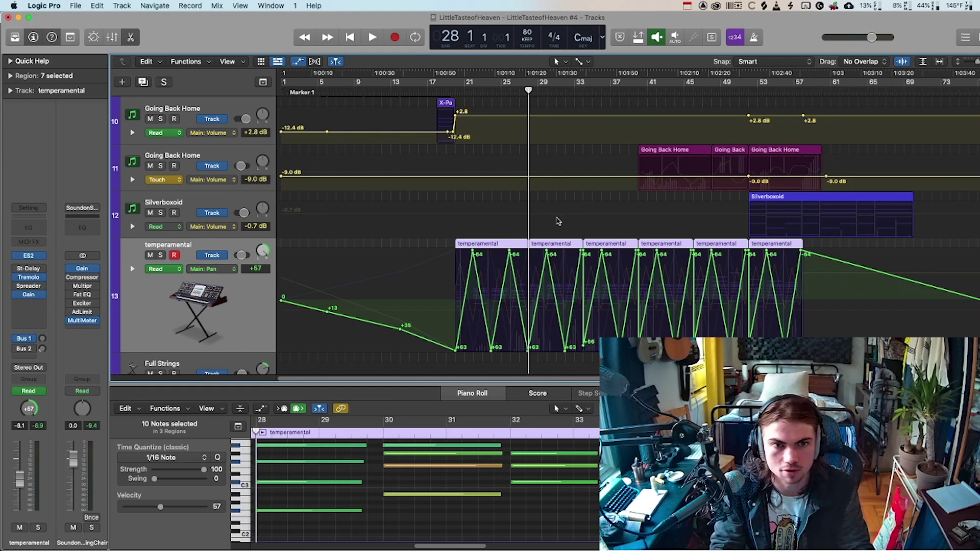
pyautogui.click(203, 269)
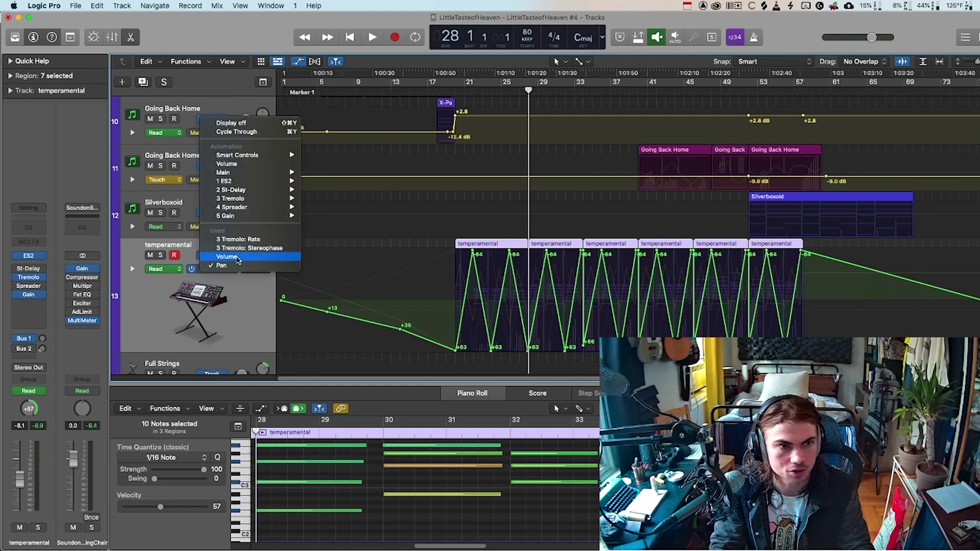
# Switch temperamental's lane back to Volume and play from bar 19.
pyautogui.click(268, 248)
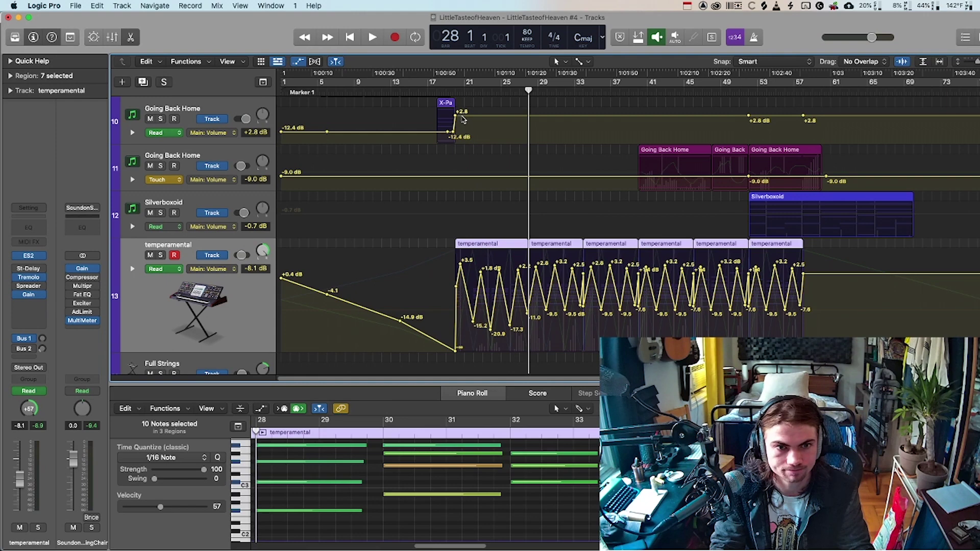
pyautogui.click(448, 91)
pyautogui.press('space')
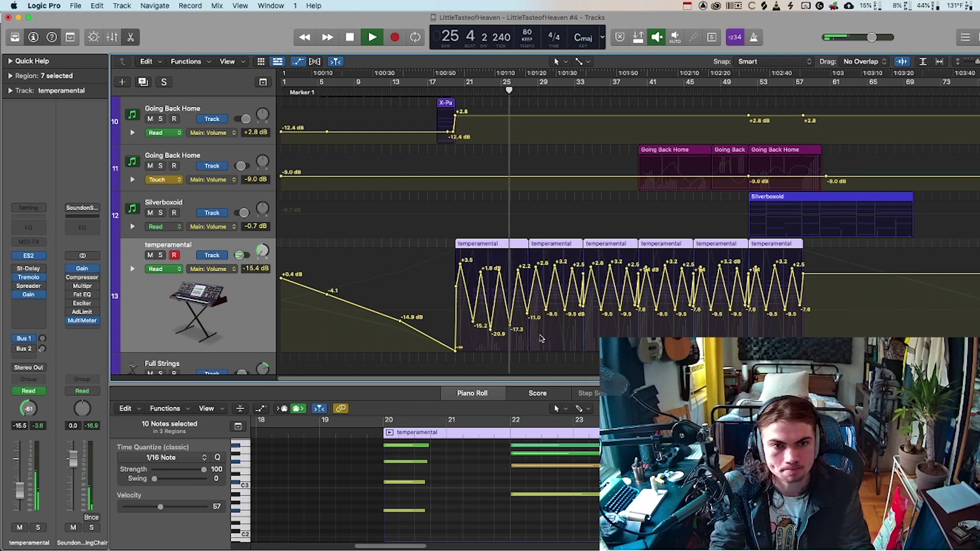
# Keep the automation mode on Read and toggle the volume automation off and back on.
pyautogui.click(162, 269)
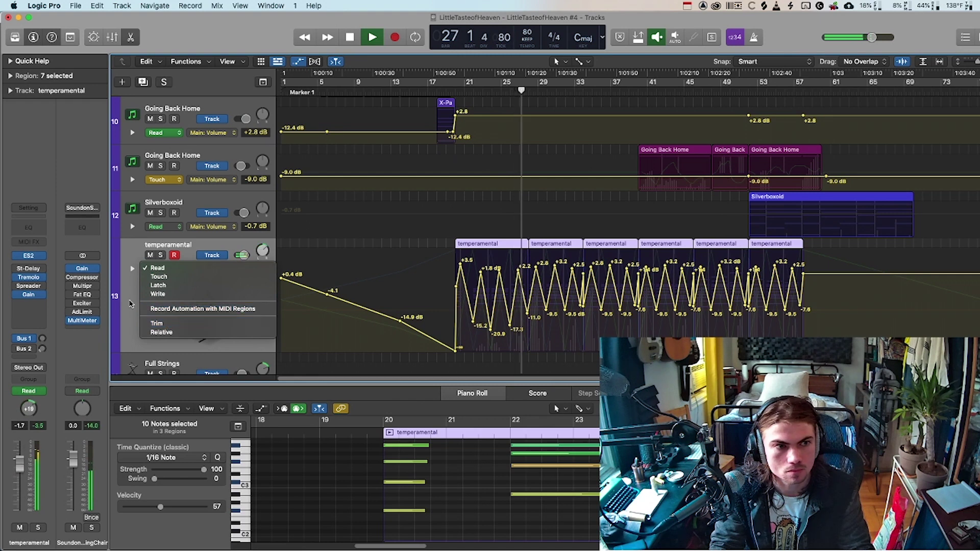
pyautogui.click(131, 302)
pyautogui.click(157, 269)
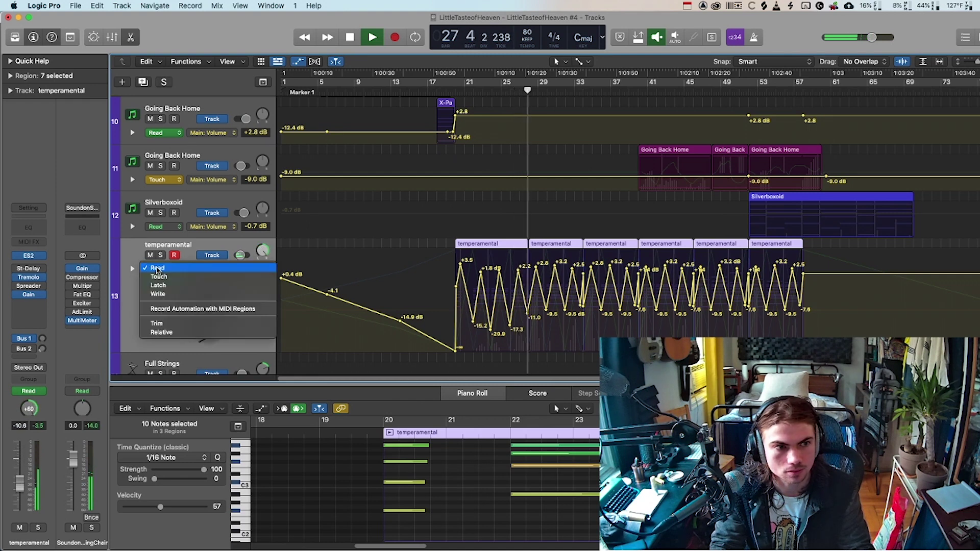
pyautogui.click(157, 269)
pyautogui.click(217, 271)
pyautogui.click(216, 268)
pyautogui.click(192, 269)
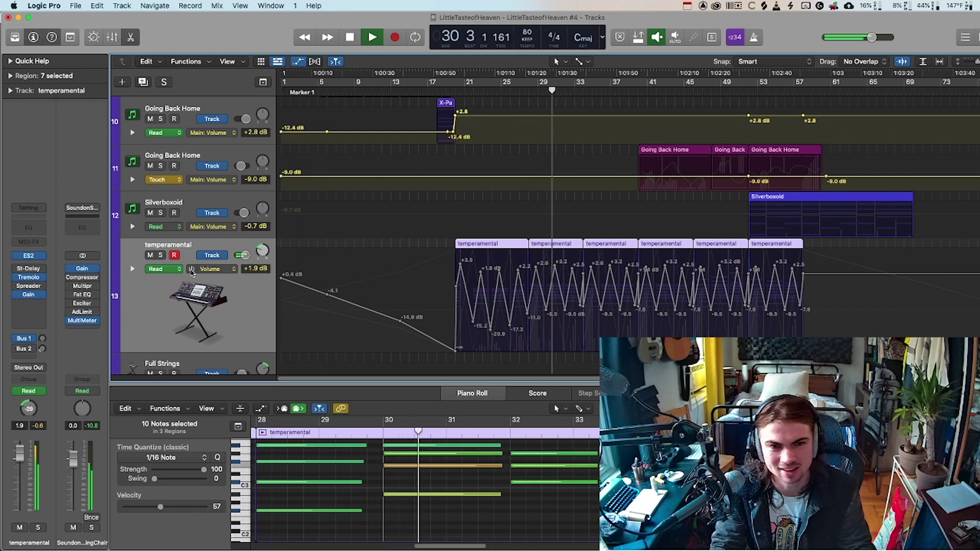
pyautogui.click(191, 270)
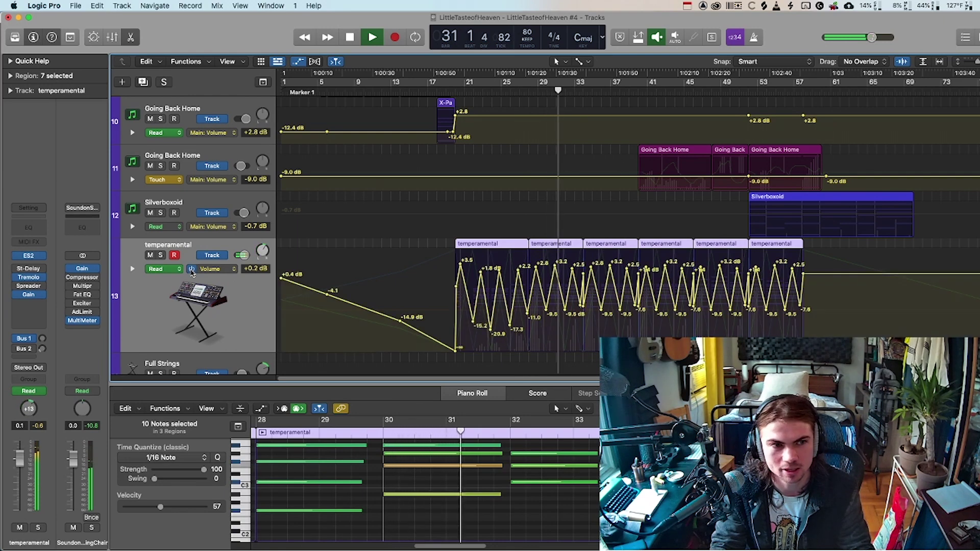
# Check the Pan automation, return the lane to Volume, and stop playback.
pyautogui.click(219, 269)
pyautogui.click(221, 278)
pyautogui.click(192, 270)
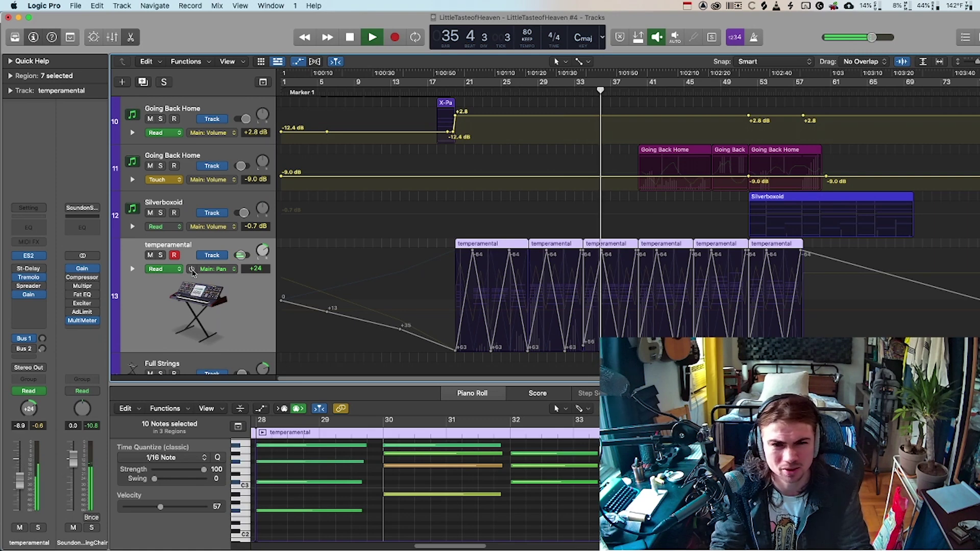
pyautogui.click(192, 270)
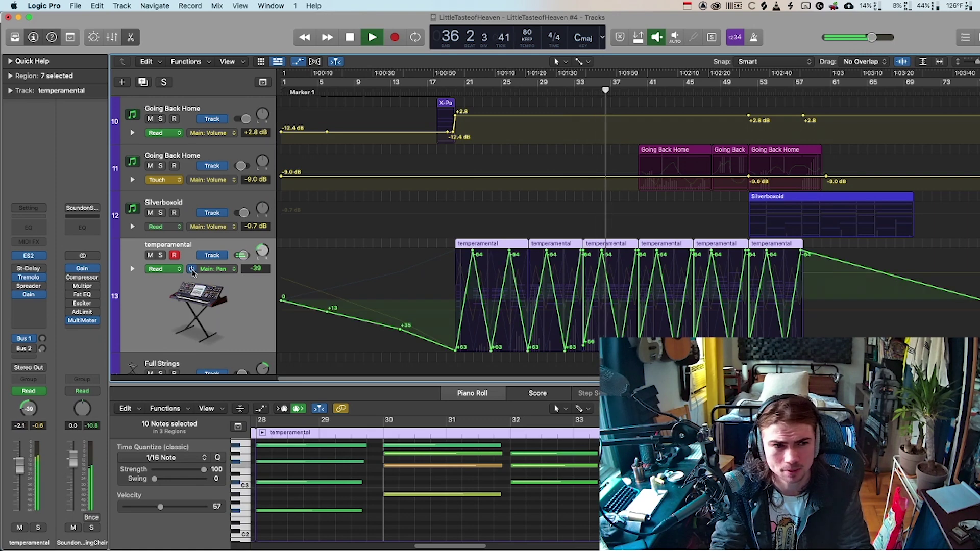
pyautogui.click(221, 269)
pyautogui.click(217, 258)
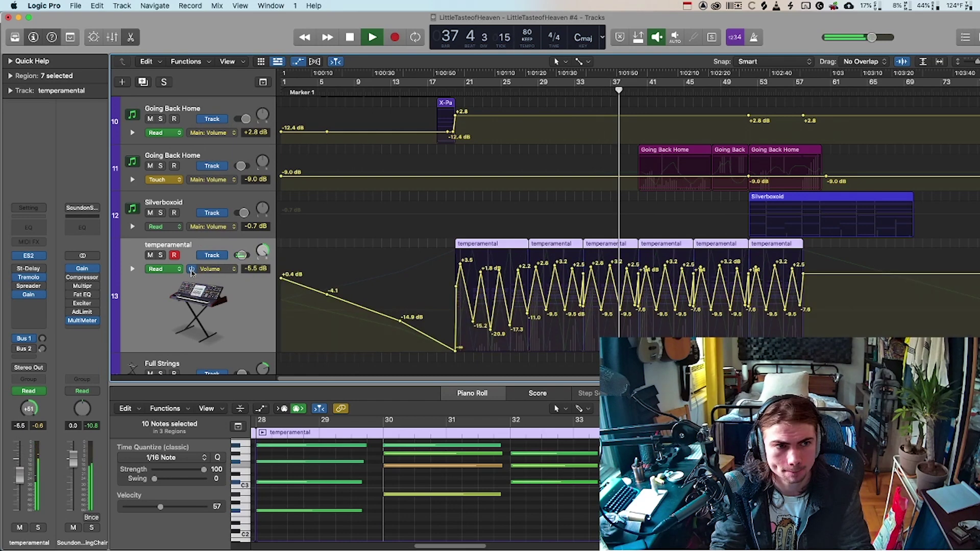
pyautogui.press('space')
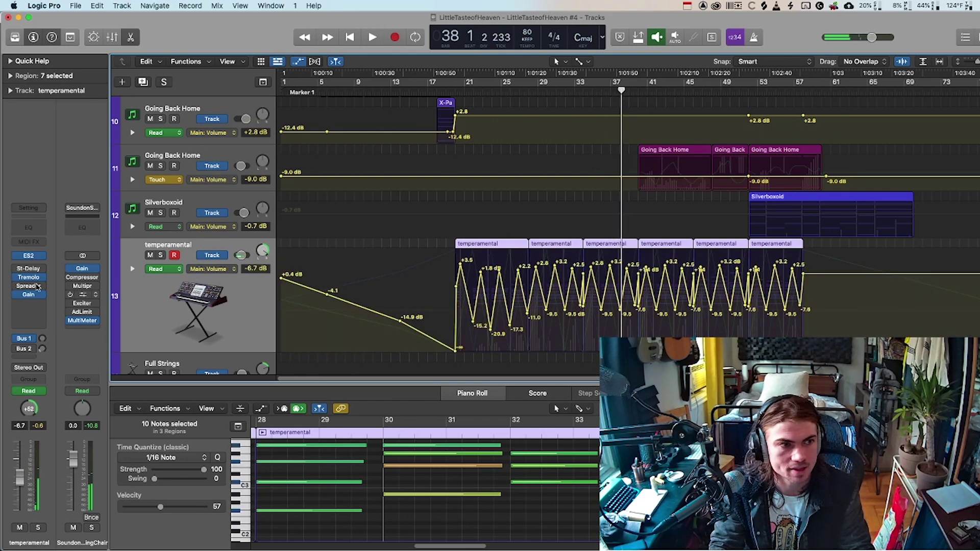
# Open temperamental's ES2 synth, move its window, and play the part from bar 25.
pyautogui.click(25, 259)
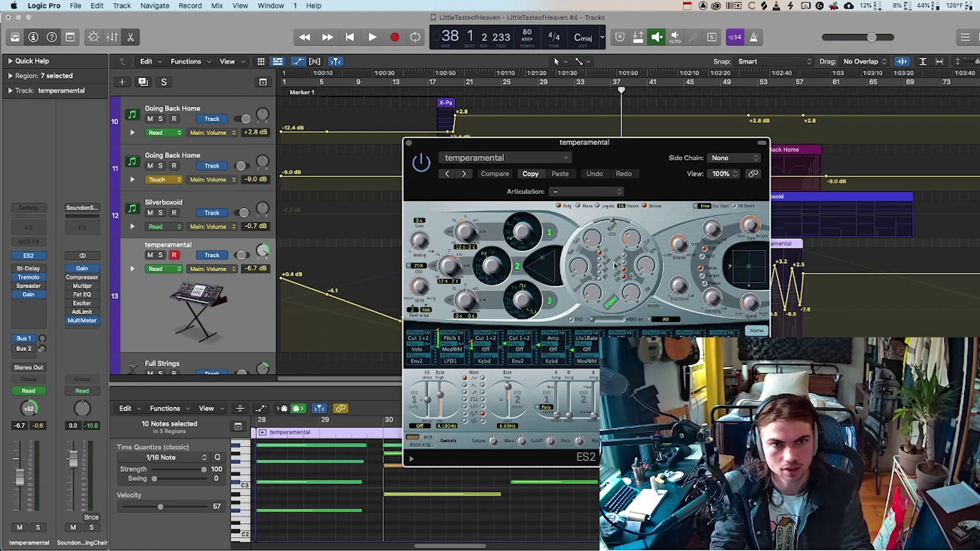
pyautogui.moveTo(622, 148); pyautogui.dragTo(574, 141)
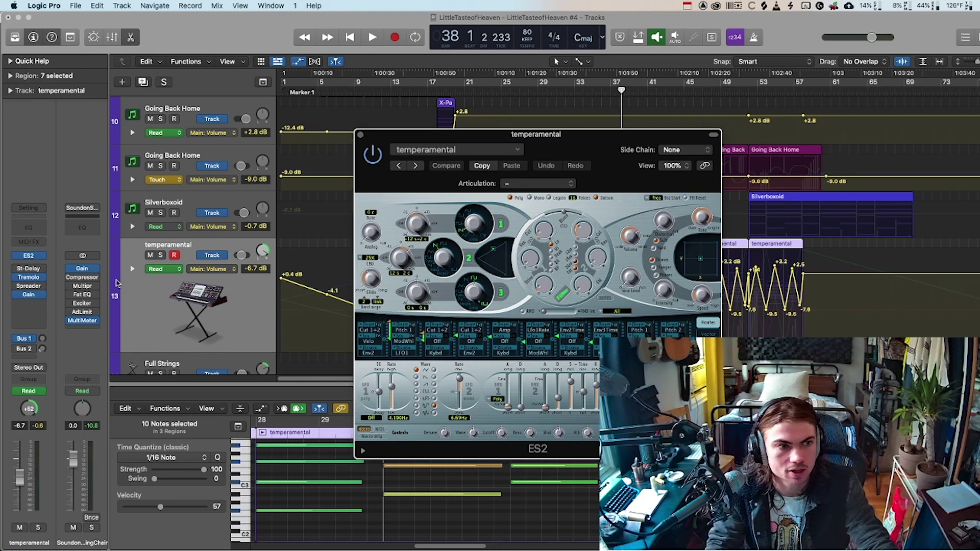
pyautogui.click(19, 298)
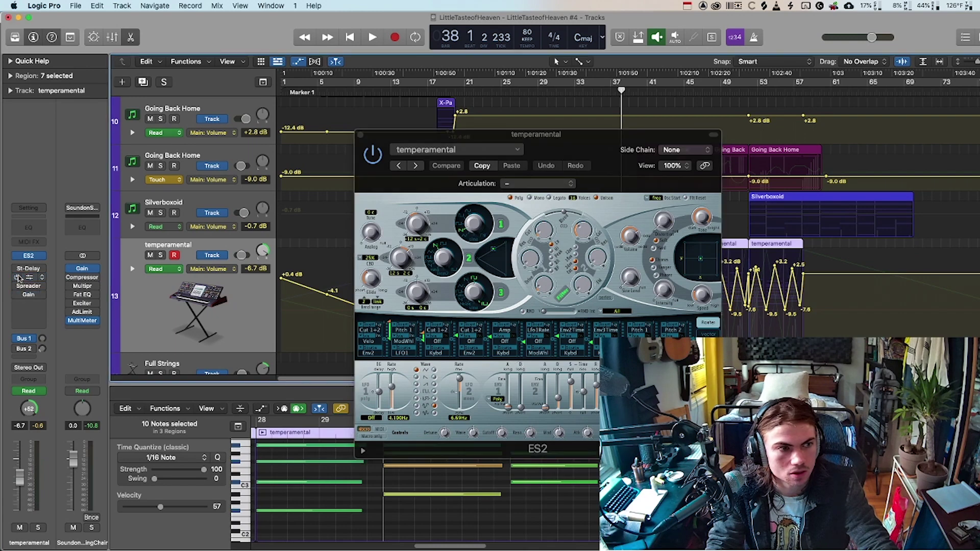
pyautogui.click(510, 90)
pyautogui.press('space')
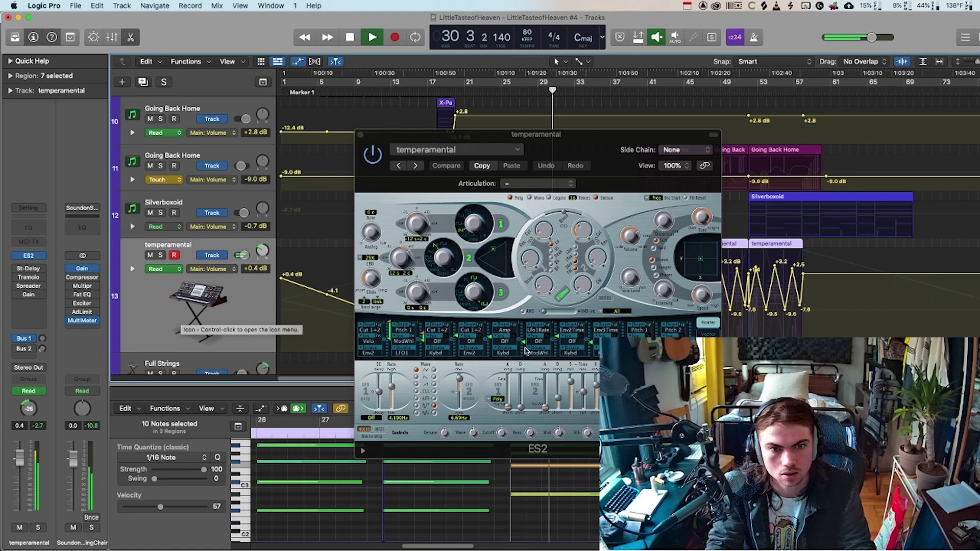
pyautogui.press('space')
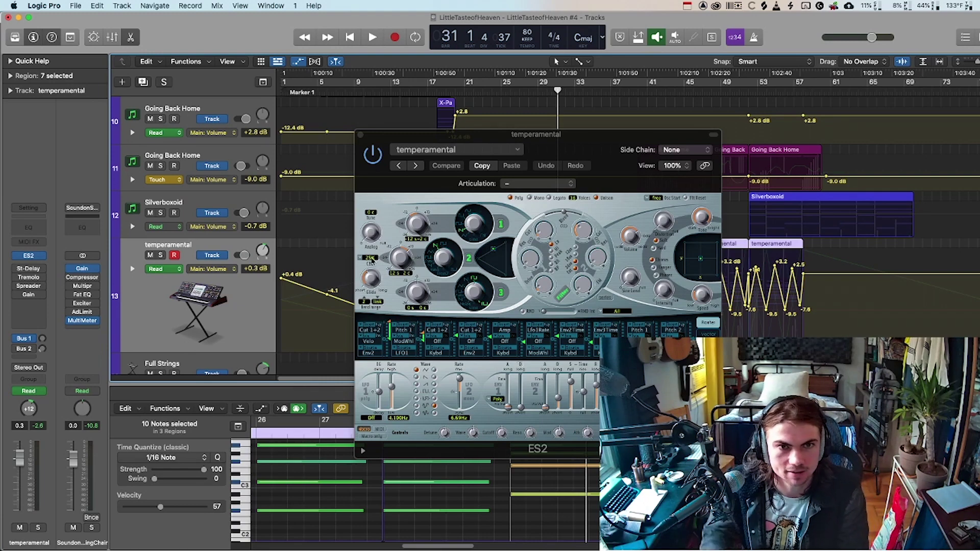
# Start playback with the playhead pulled back to bar 20.
pyautogui.moveTo(558, 90); pyautogui.dragTo(503, 92)
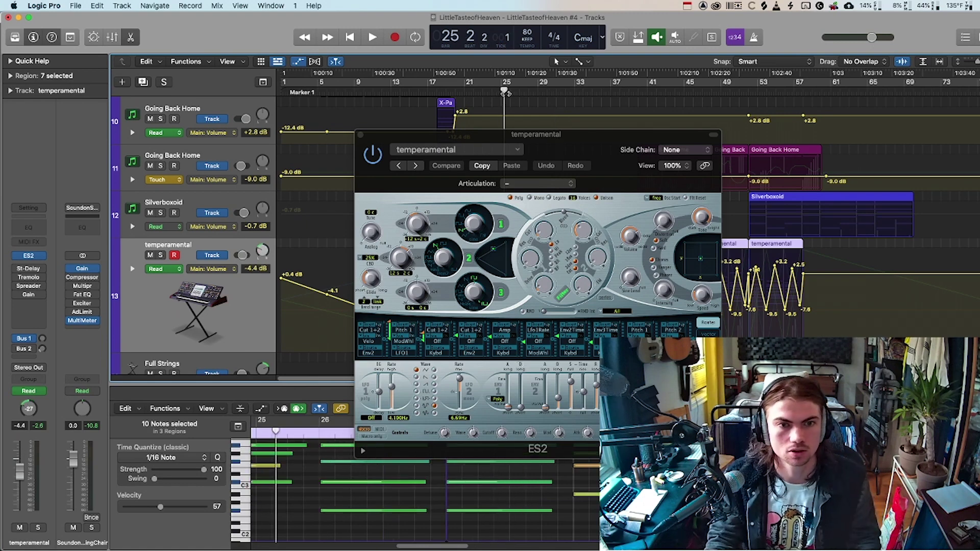
pyautogui.press('space')
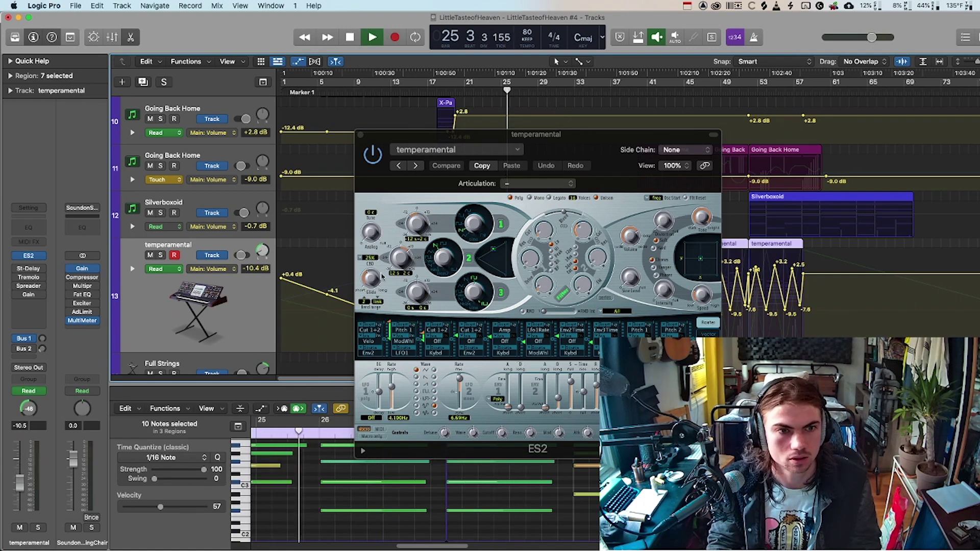
pyautogui.moveTo(516, 93); pyautogui.dragTo(450, 90)
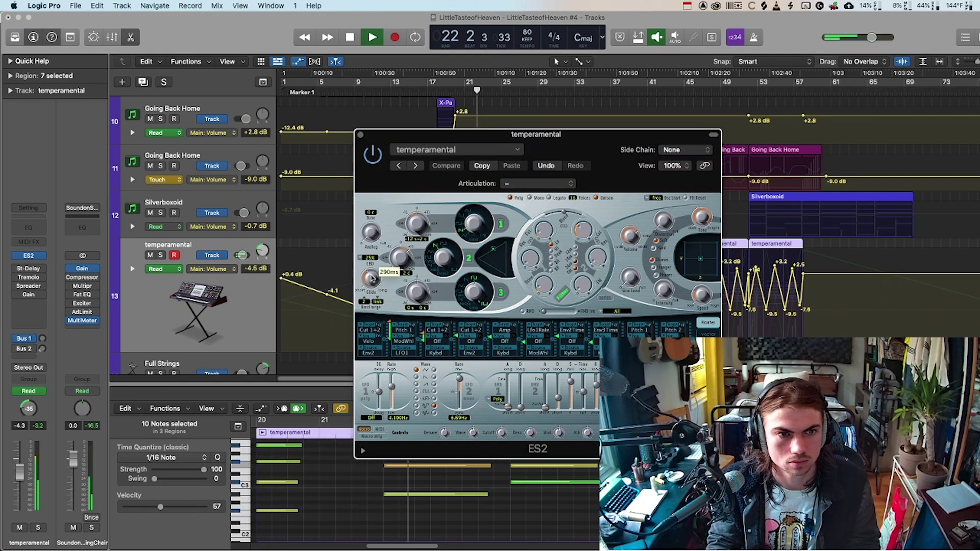
# Lengthen the ES2 glide time, then undo it back to the original setting.
pyautogui.moveTo(372, 278); pyautogui.dragTo(372, 250)
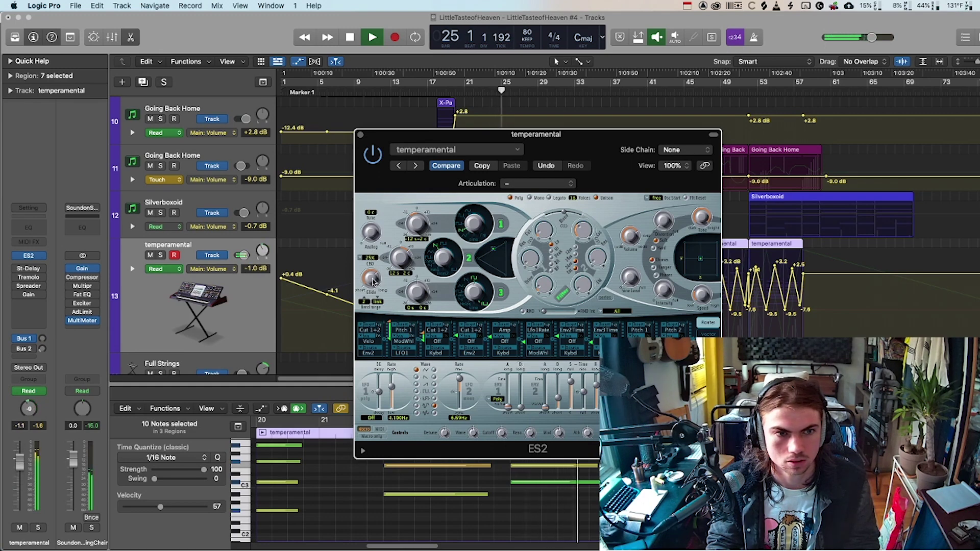
pyautogui.press('super+z')
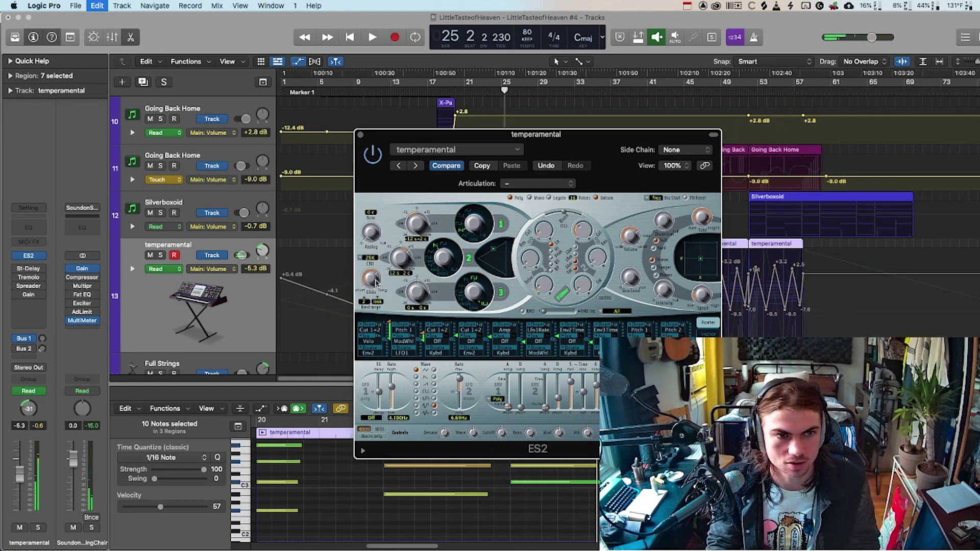
pyautogui.press('super+shift+z')
pyautogui.press('super+z')
pyautogui.press('super+shift+z')
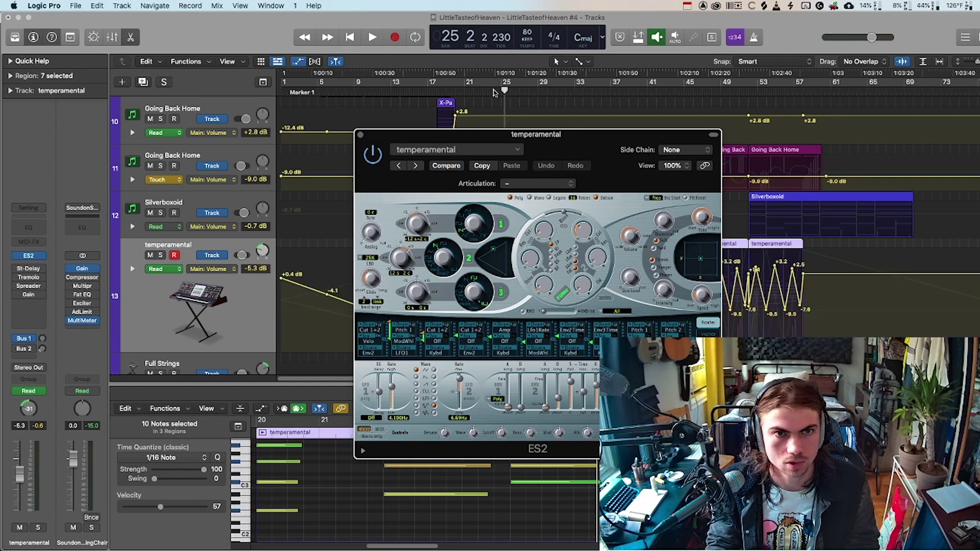
# Return the playhead to bars 19–20 in the main tracks window.
pyautogui.moveTo(489, 88); pyautogui.dragTo(454, 89)
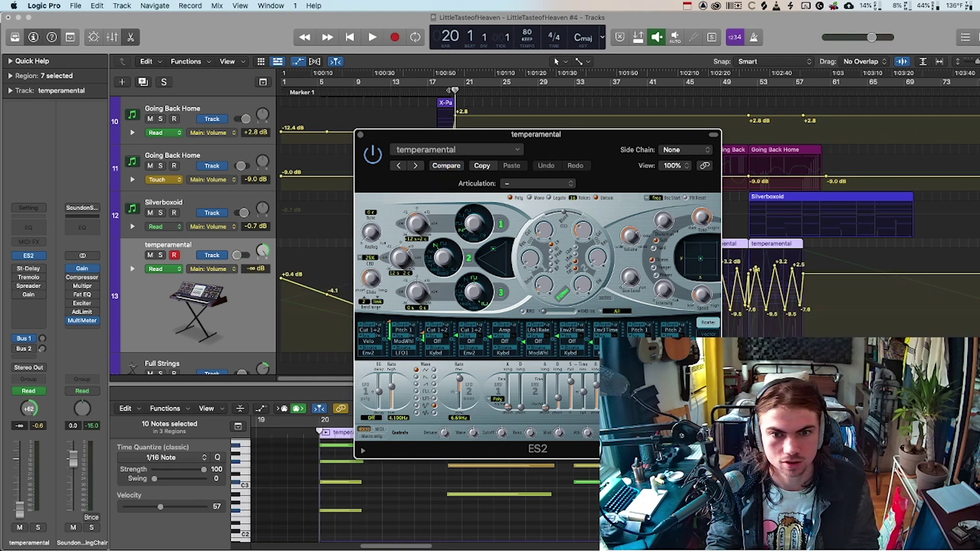
pyautogui.click(451, 89)
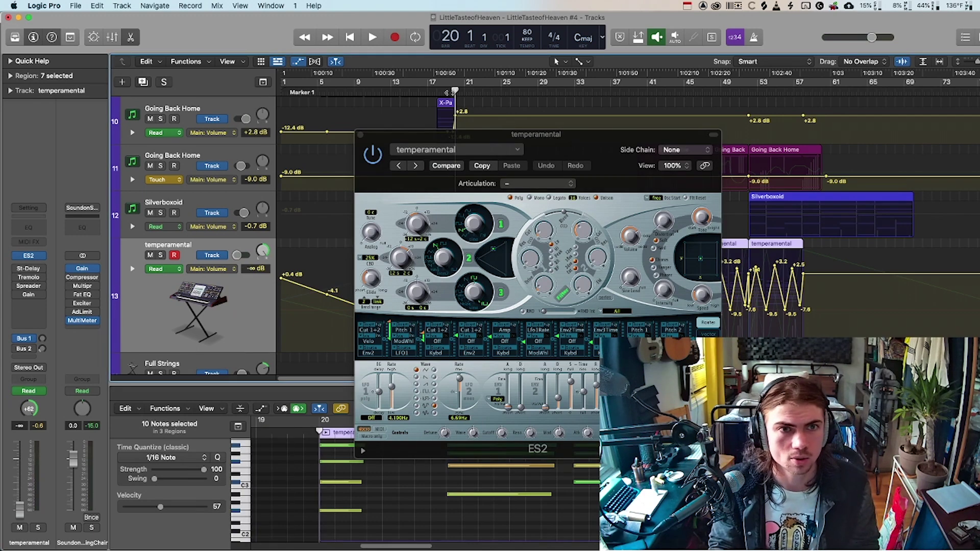
pyautogui.moveTo(452, 92); pyautogui.dragTo(450, 93)
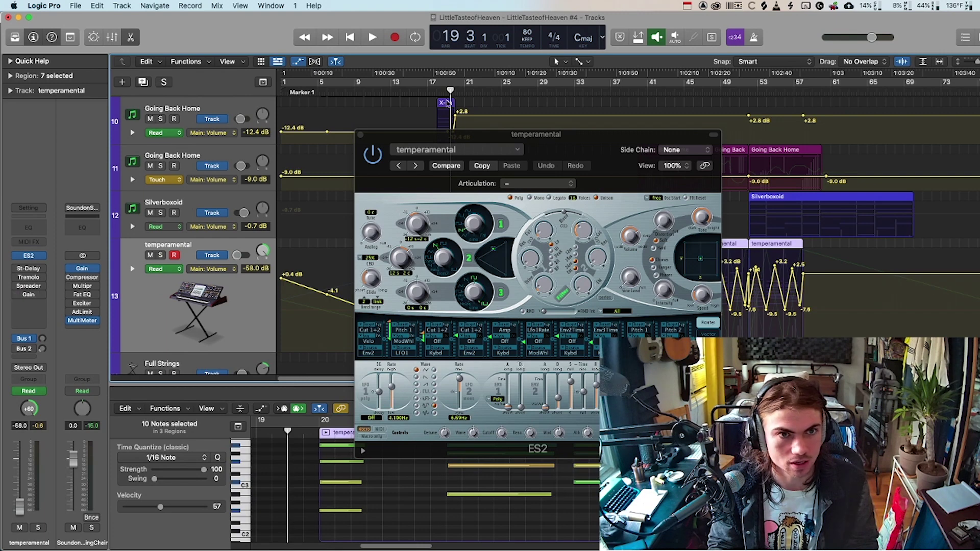
# Swap the ES2 window for Tremolo, lowering Smoothing to about 20% and Phase to 160°.
pyautogui.click(29, 278)
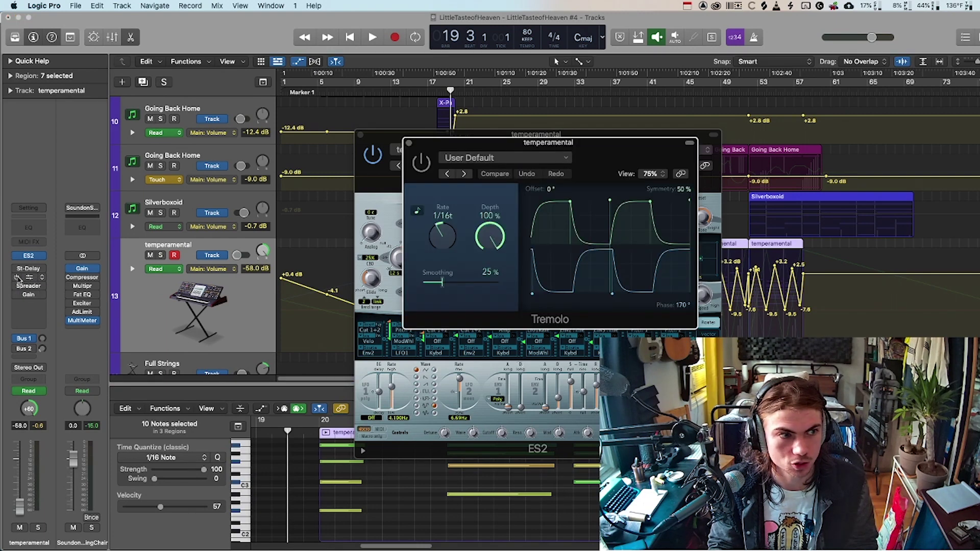
pyautogui.click(361, 135)
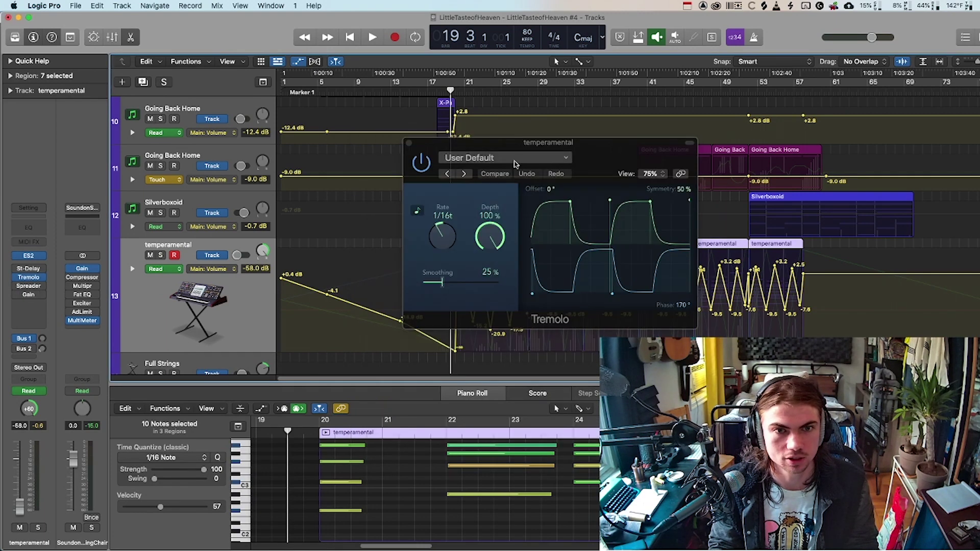
pyautogui.moveTo(538, 151); pyautogui.dragTo(424, 171)
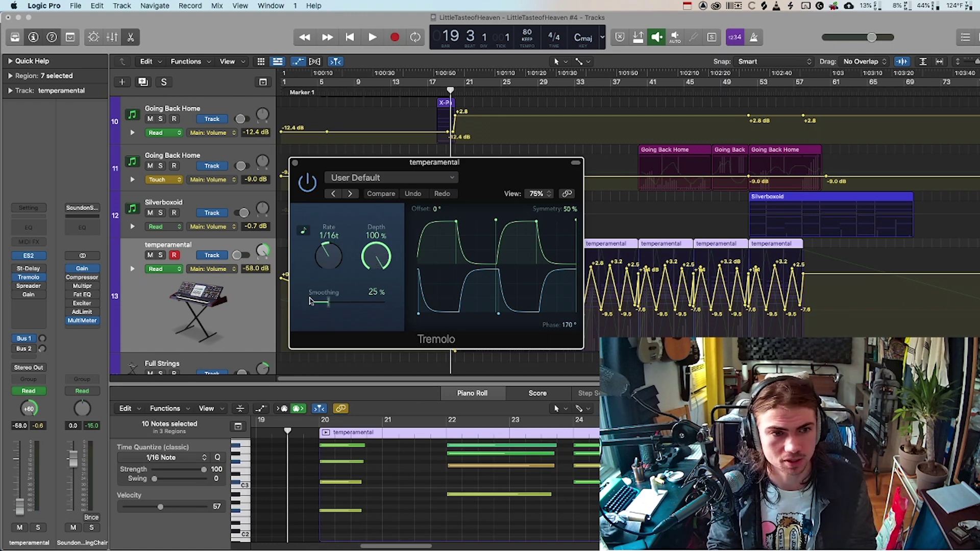
pyautogui.moveTo(328, 306); pyautogui.dragTo(324, 306)
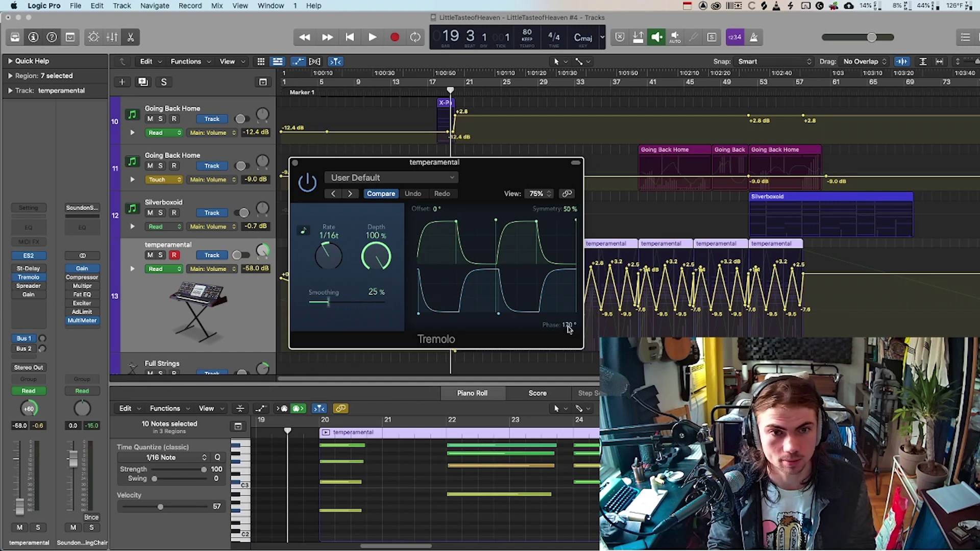
pyautogui.moveTo(566, 328); pyautogui.dragTo(566, 328)
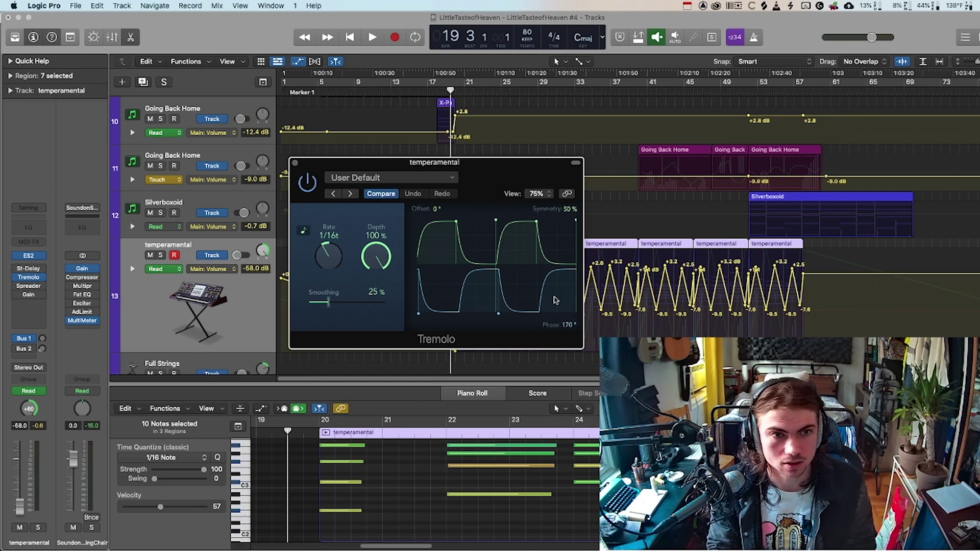
# Move the Tremolo window to the upper right, clear of the track 13 automation.
pyautogui.moveTo(500, 168); pyautogui.dragTo(417, 169)
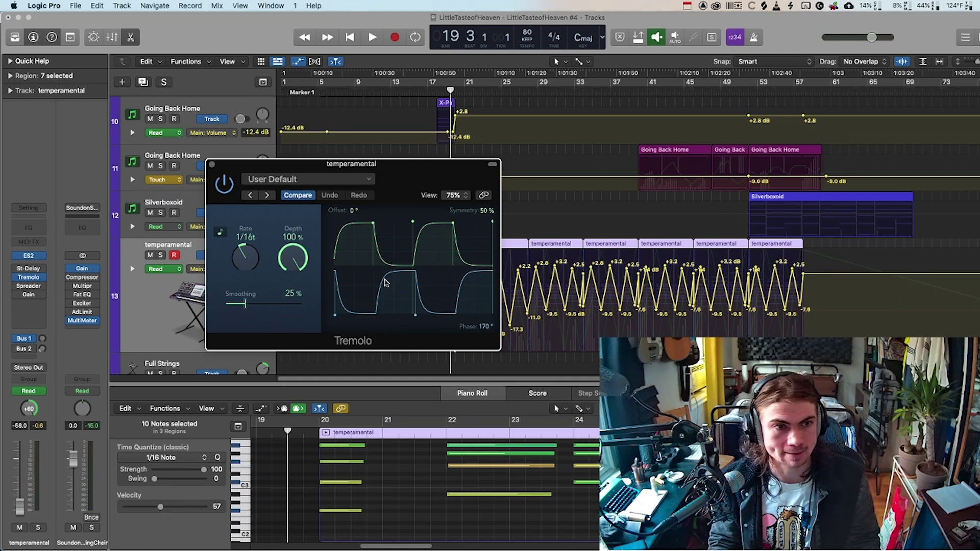
pyautogui.moveTo(468, 183); pyautogui.dragTo(829, 149)
pyautogui.moveTo(752, 147); pyautogui.dragTo(924, 145)
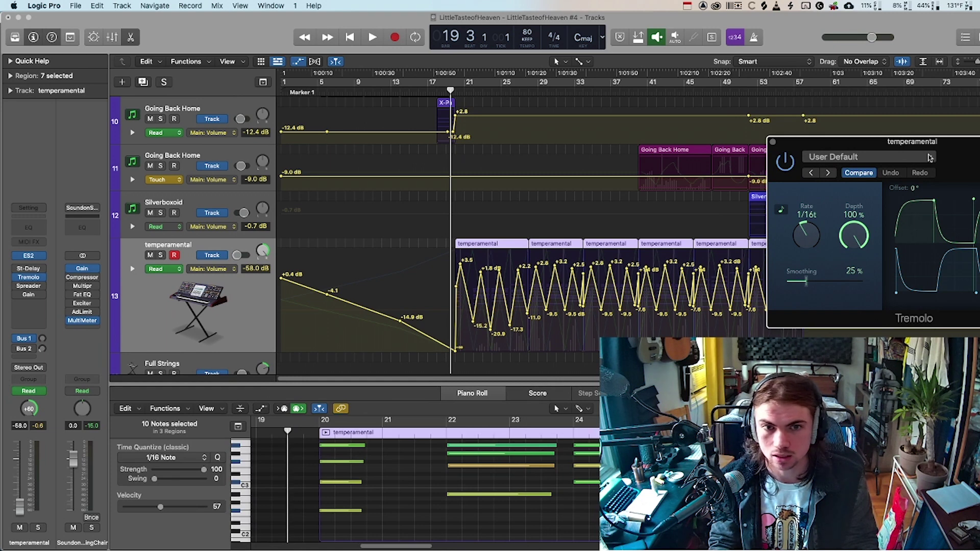
# Play from bar 19 and set track 13's automation lane to Tremolo Stereophase.
pyautogui.moveTo(450, 93); pyautogui.dragTo(446, 91)
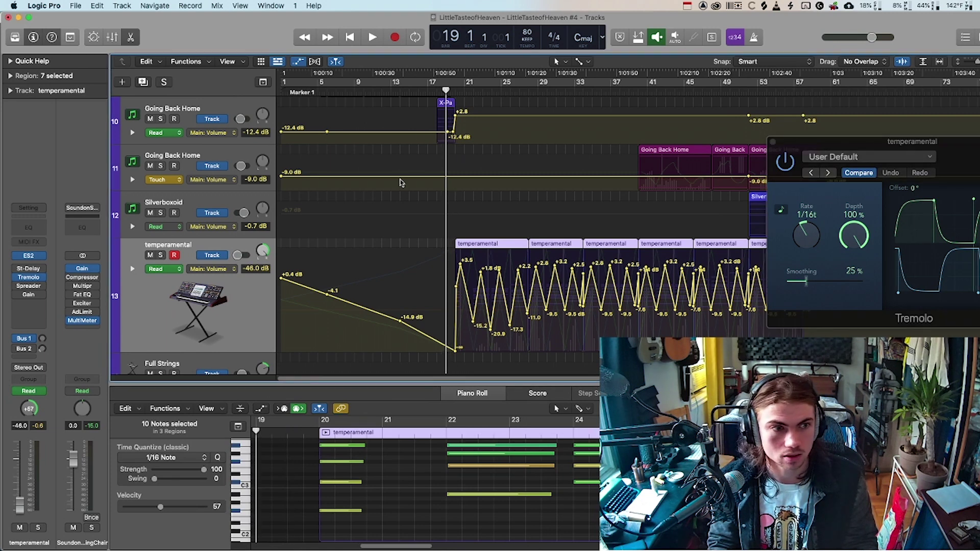
pyautogui.press('space')
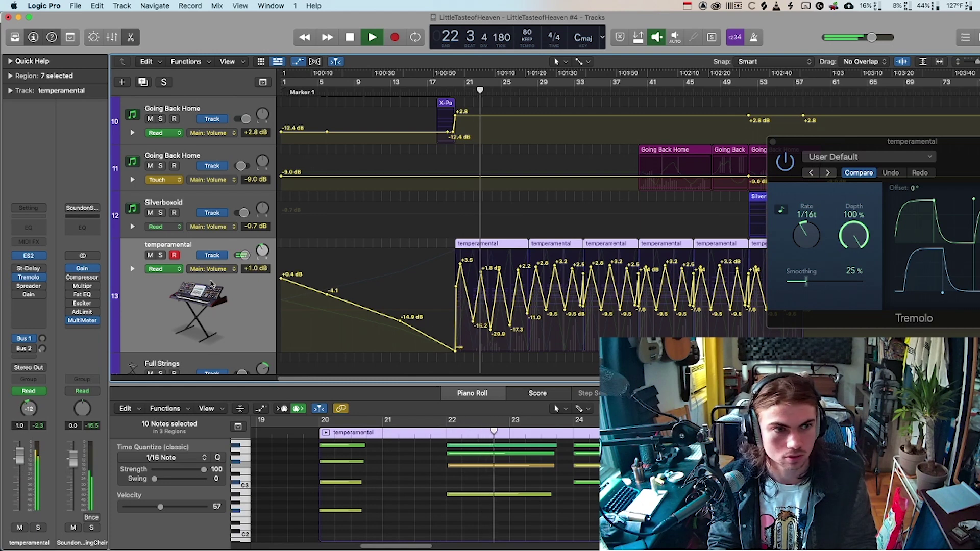
pyautogui.click(210, 269)
pyautogui.click(225, 258)
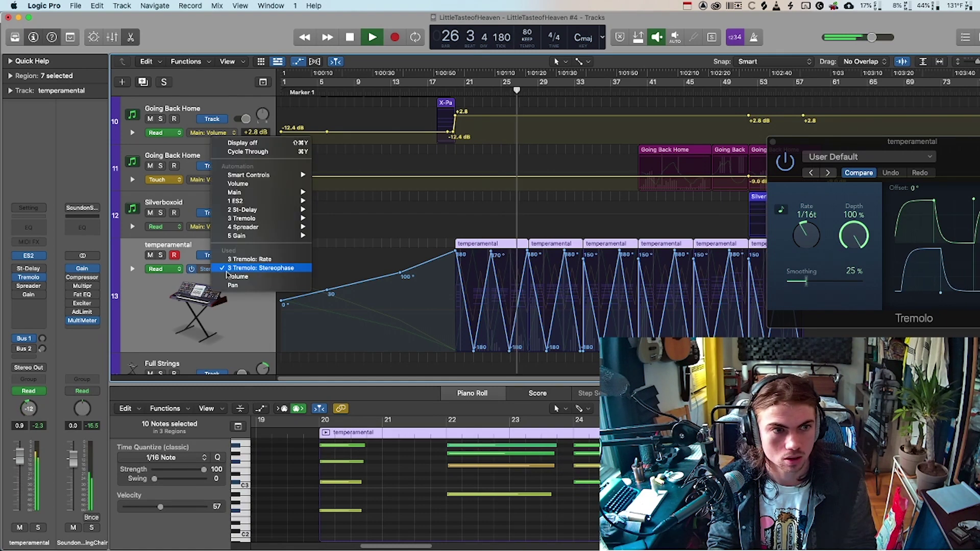
pyautogui.click(212, 269)
pyautogui.click(252, 260)
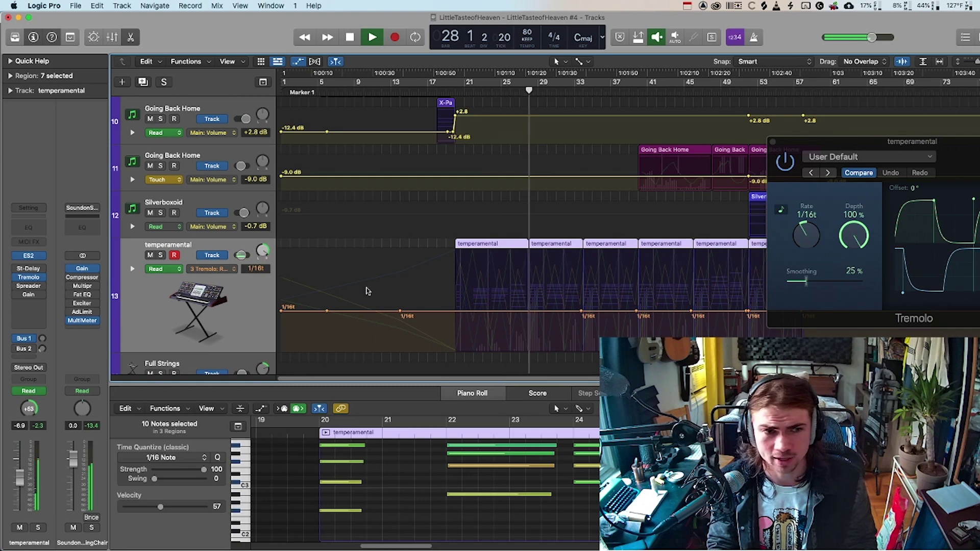
pyautogui.click(225, 273)
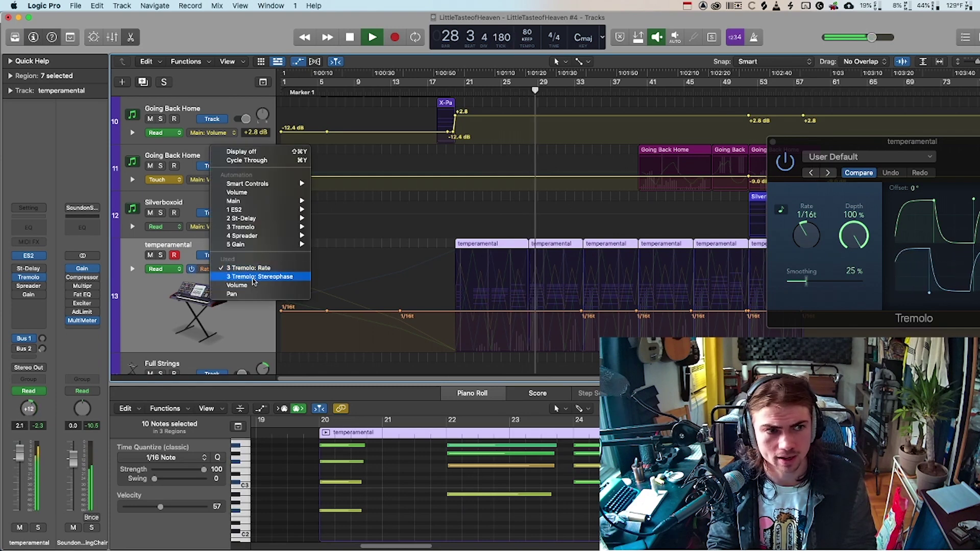
pyautogui.click(261, 279)
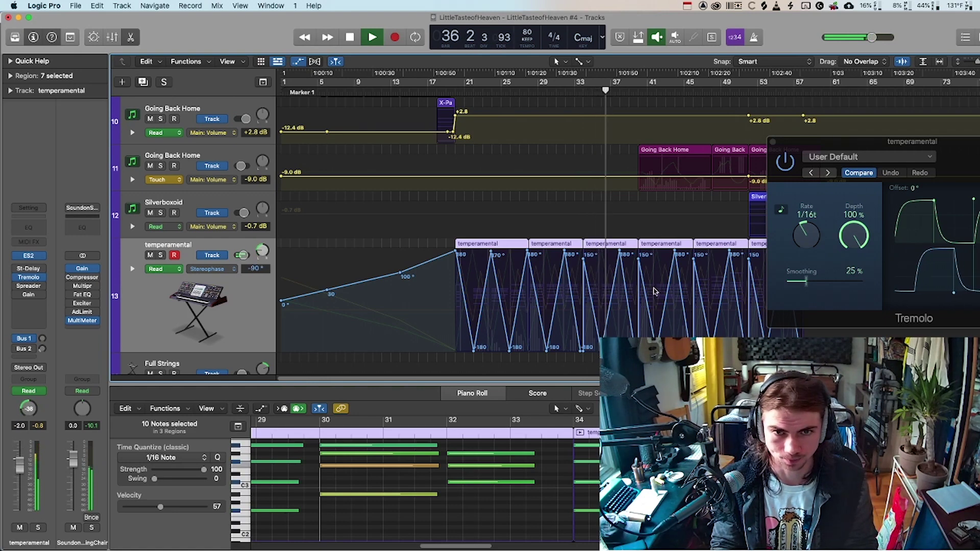
# Close the Tremolo plugin window and scroll down the track list.
pyautogui.click(772, 143)
pyautogui.click(771, 143)
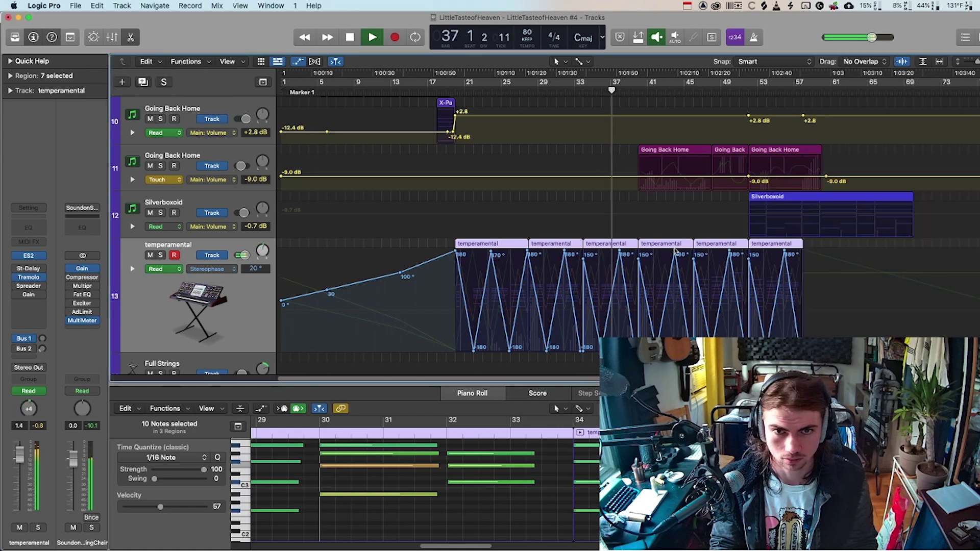
pyautogui.scroll(-5, 678, 250)
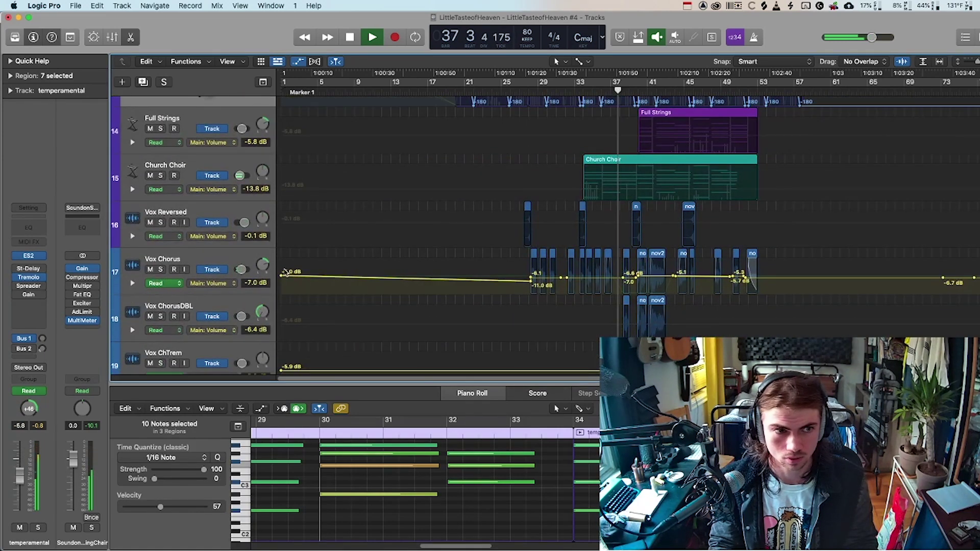
# Hide the automation lanes, solo Church Choir, and play from bar 34.
pyautogui.scroll(3, 222, 208)
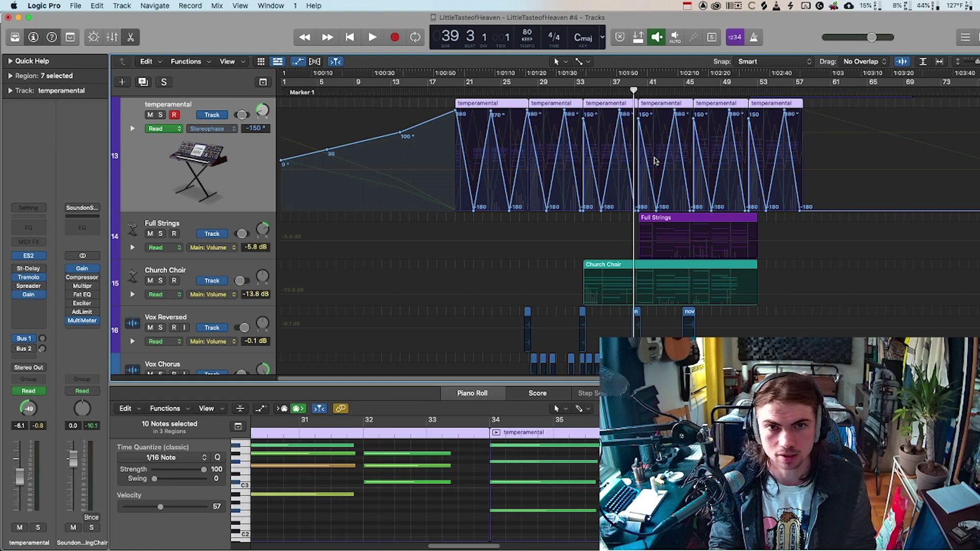
pyautogui.scroll(3, 650, 184)
pyautogui.scroll(-3, 644, 215)
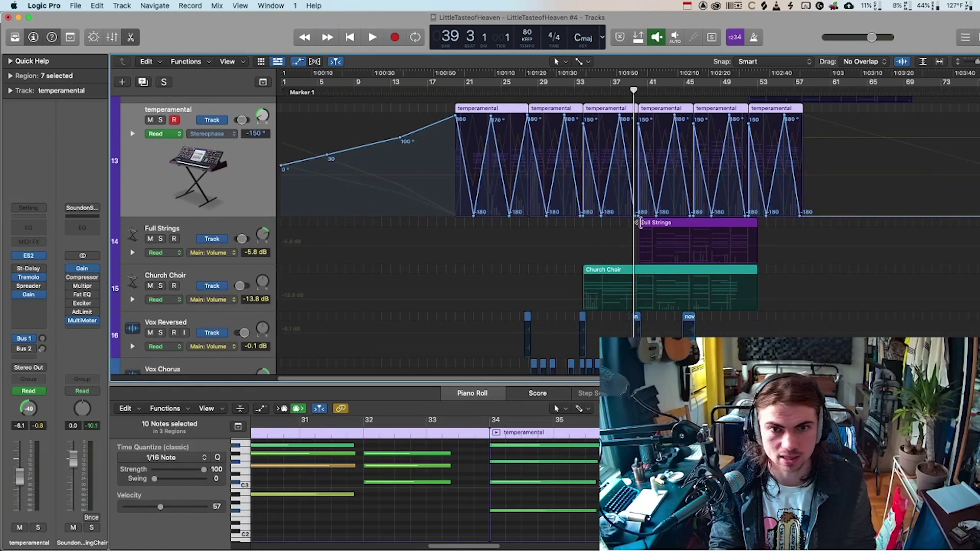
pyautogui.press('a')
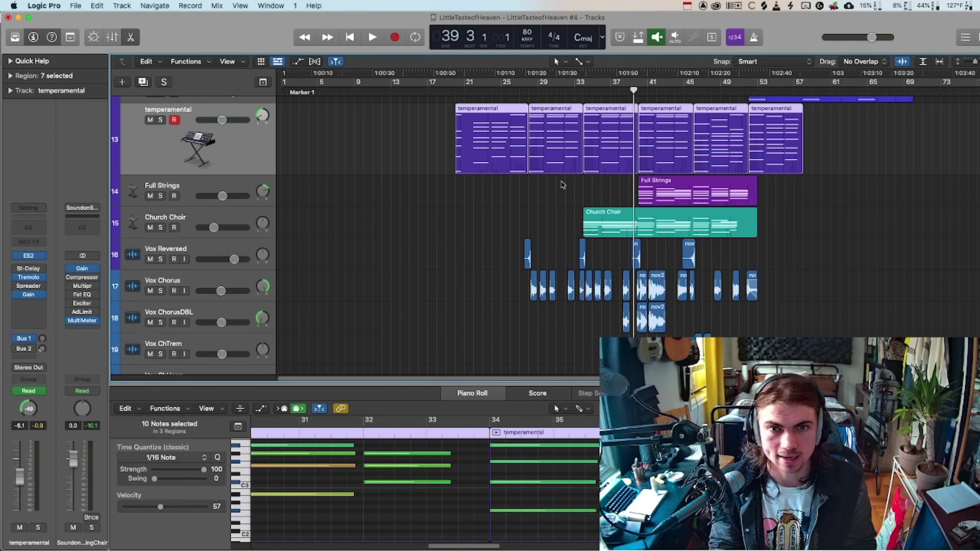
pyautogui.click(208, 183)
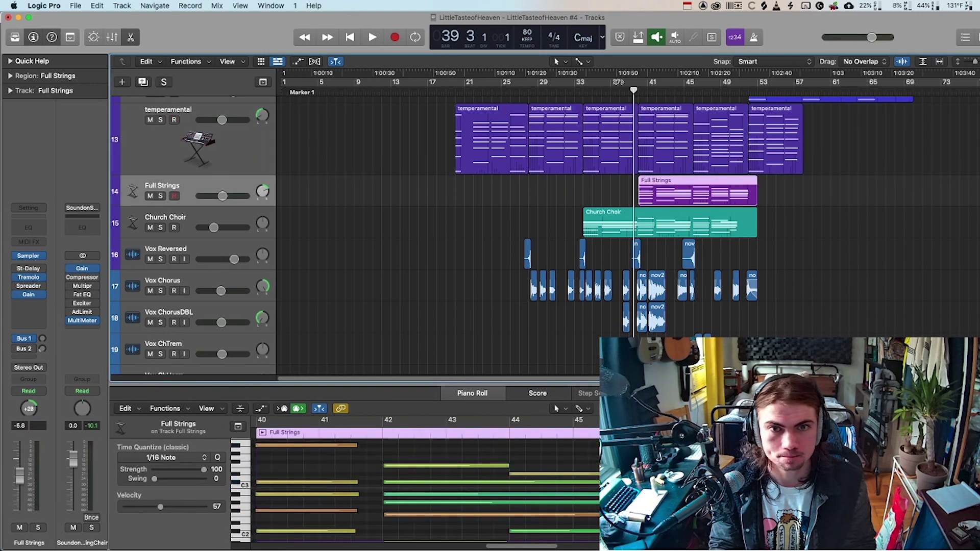
pyautogui.click(161, 228)
pyautogui.click(585, 88)
pyautogui.press('space')
# Lower Church Choir's Tremolo symmetry to 48%, then close the Tremolo window.
pyautogui.click(602, 222)
pyautogui.click(185, 217)
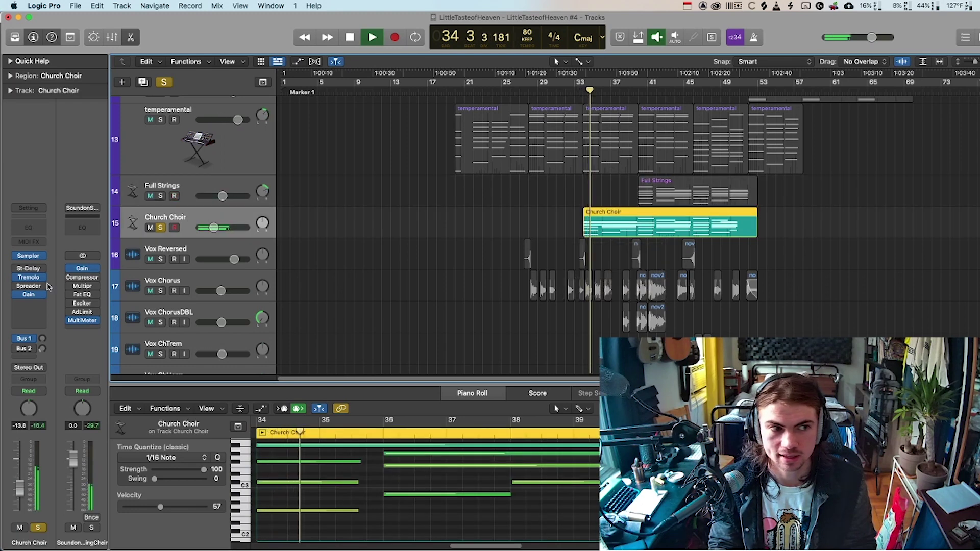
pyautogui.click(28, 278)
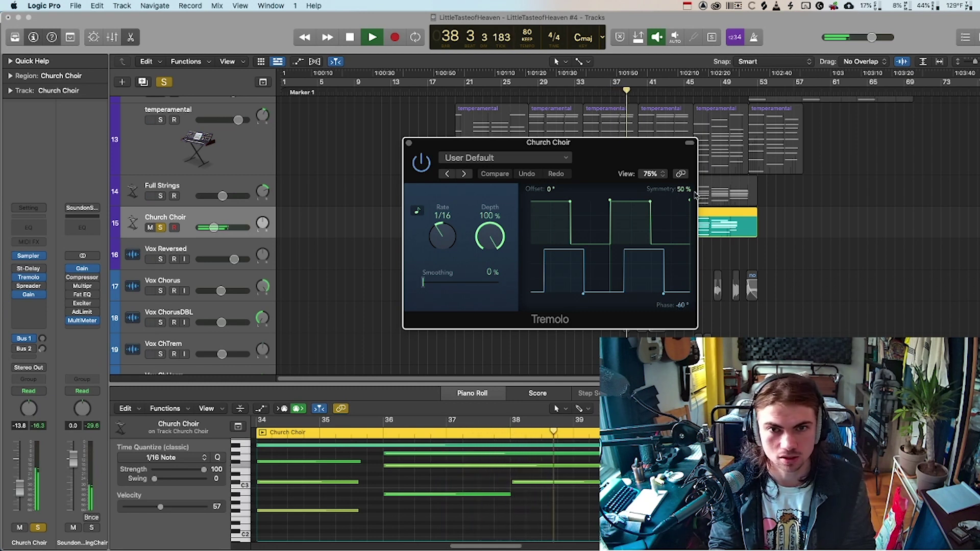
pyautogui.moveTo(677, 192); pyautogui.dragTo(681, 190)
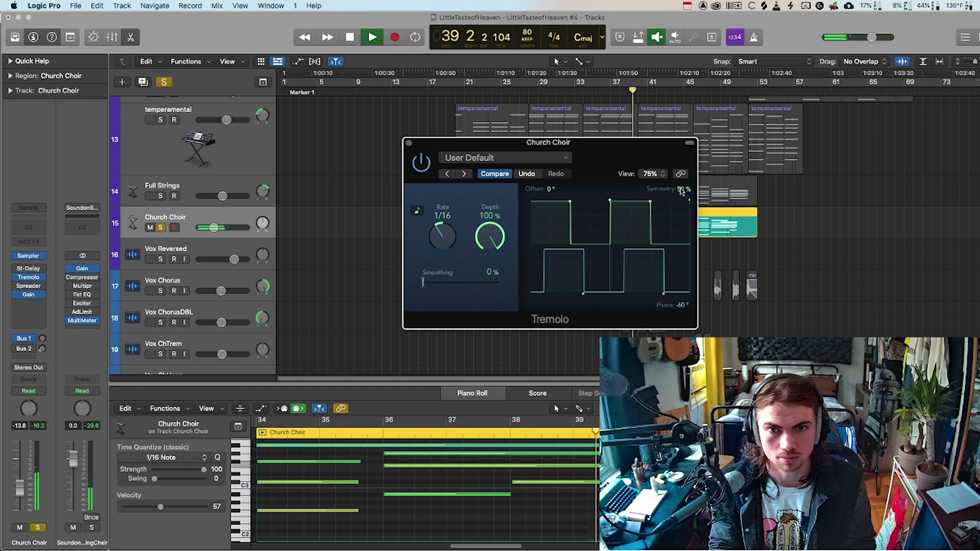
pyautogui.click(409, 145)
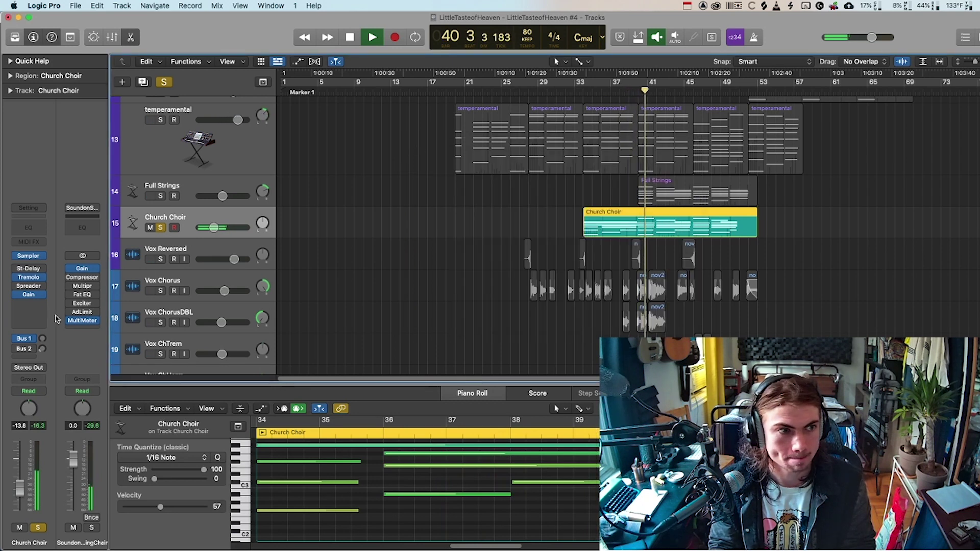
# View Church Choir's Sampler mod matrix, then close the Sampler window.
pyautogui.click(29, 257)
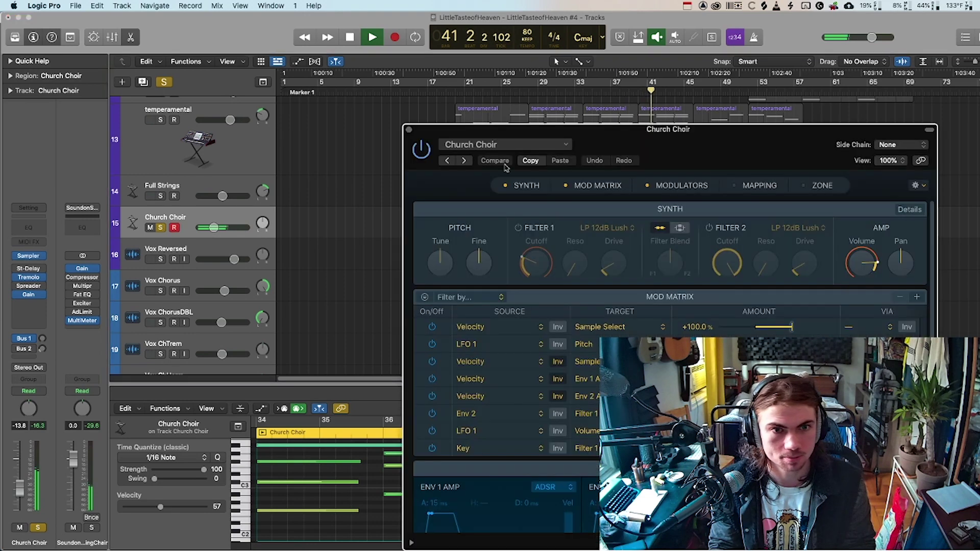
pyautogui.moveTo(670, 138); pyautogui.dragTo(450, 95)
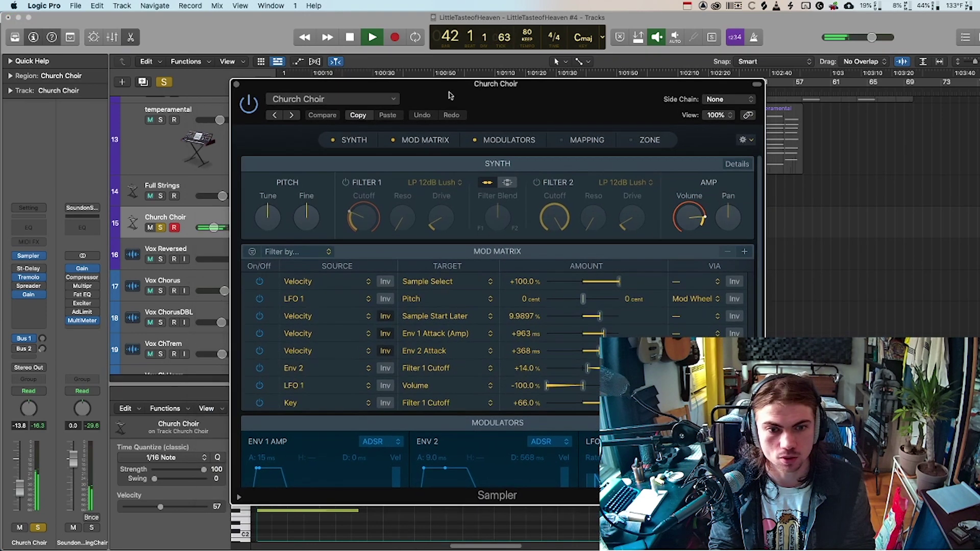
pyautogui.click(235, 84)
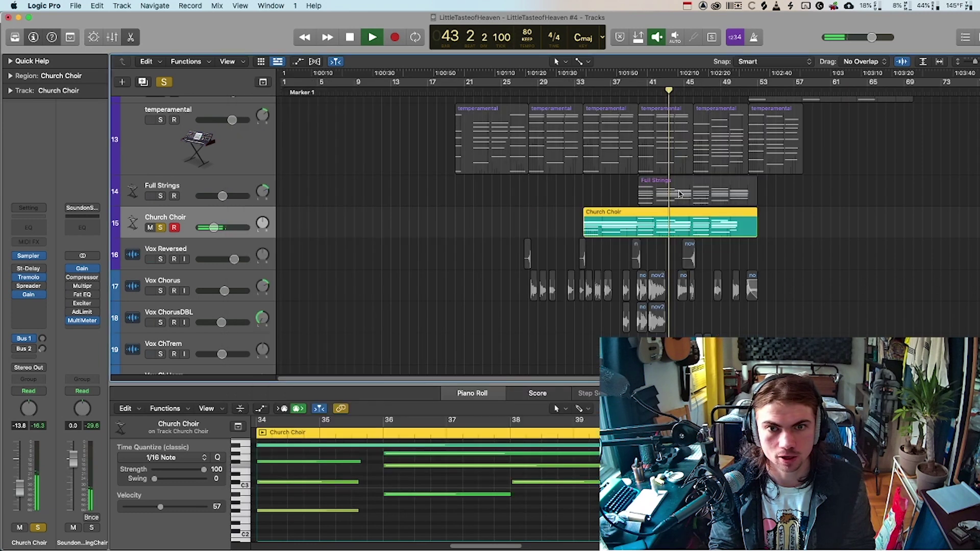
# Unsolo Church Choir, solo Full Strings, and check its Tremolo settings.
pyautogui.click(160, 228)
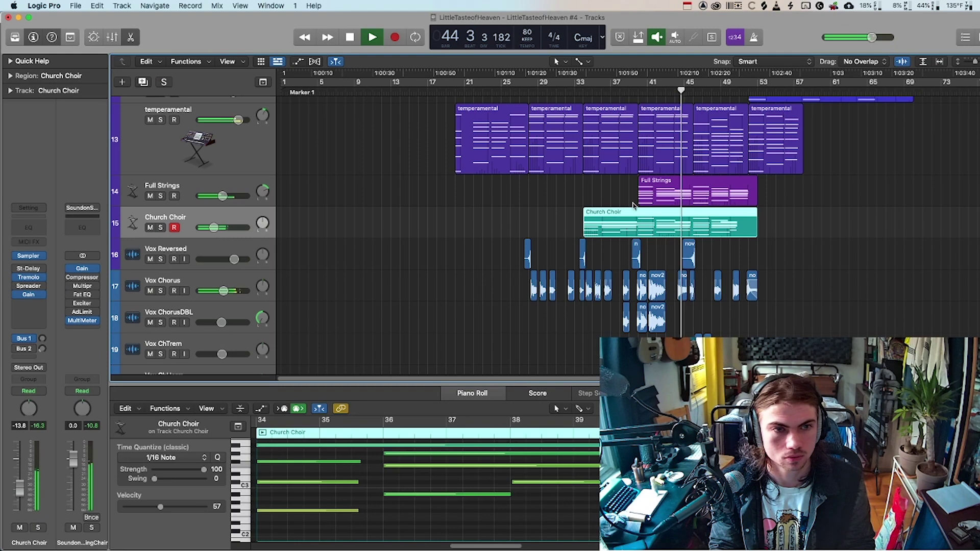
pyautogui.click(161, 196)
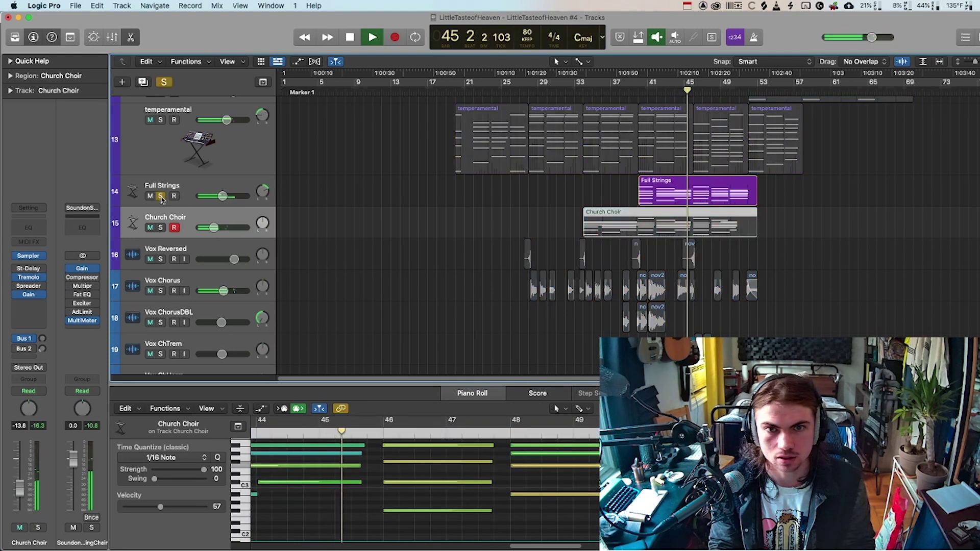
pyautogui.click(194, 186)
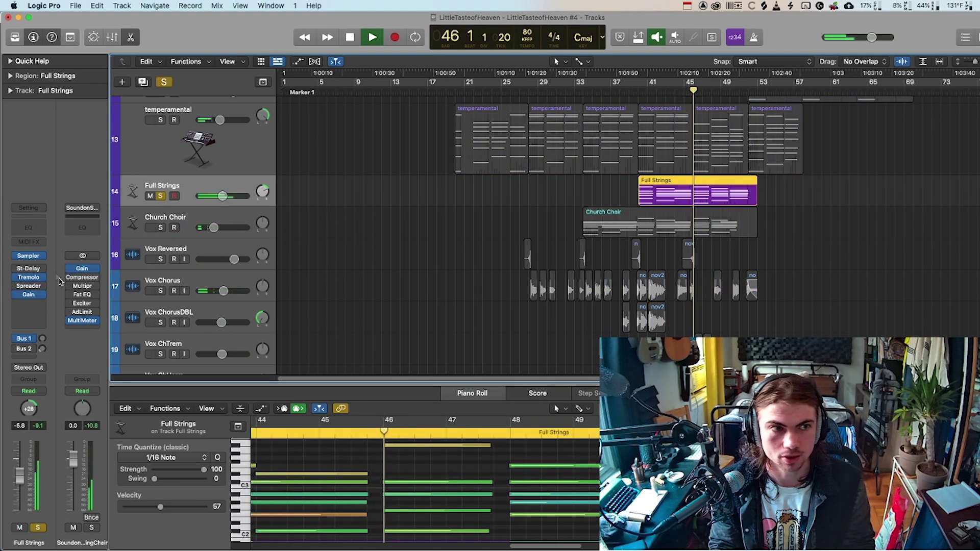
pyautogui.click(28, 277)
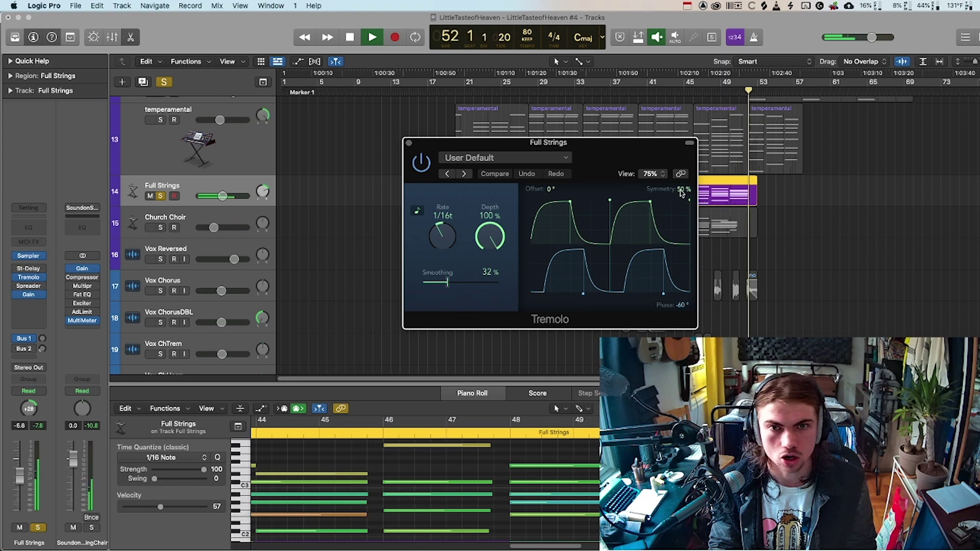
pyautogui.moveTo(606, 142); pyautogui.dragTo(680, 160)
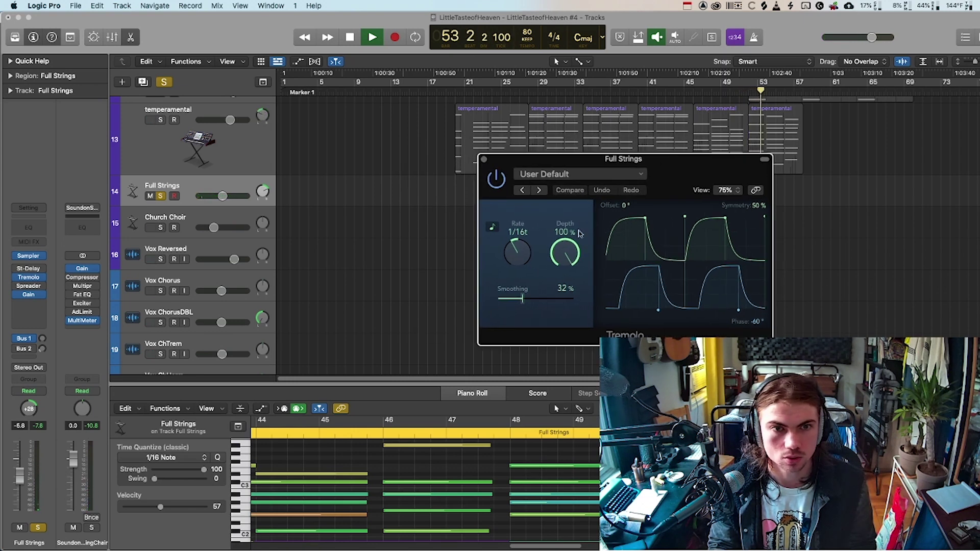
pyautogui.click(484, 160)
# Check Church Choir's Tremolo settings and close the window.
pyautogui.click(189, 213)
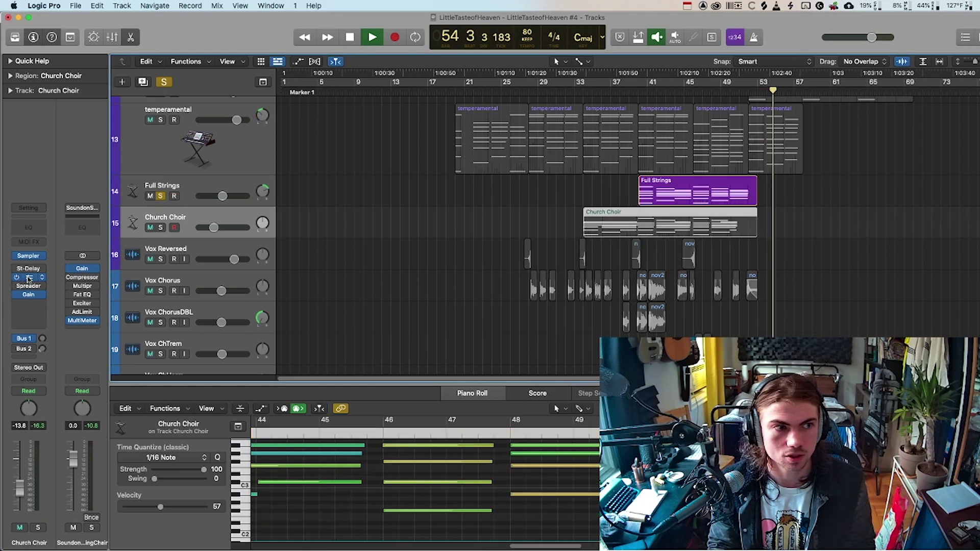
pyautogui.click(29, 277)
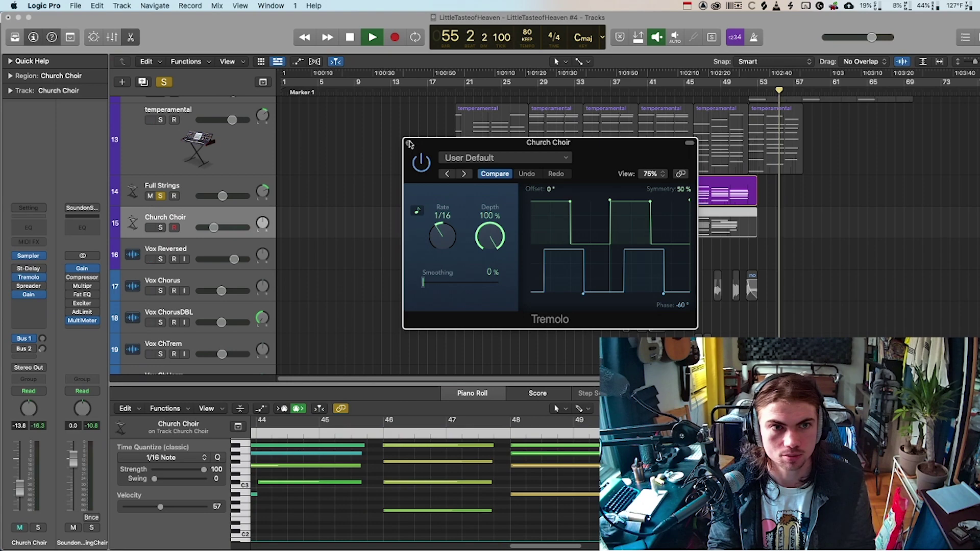
pyautogui.click(410, 145)
# Jump playback to bar 39 and solo the second Going Back Home track.
pyautogui.scroll(-5, 792, 199)
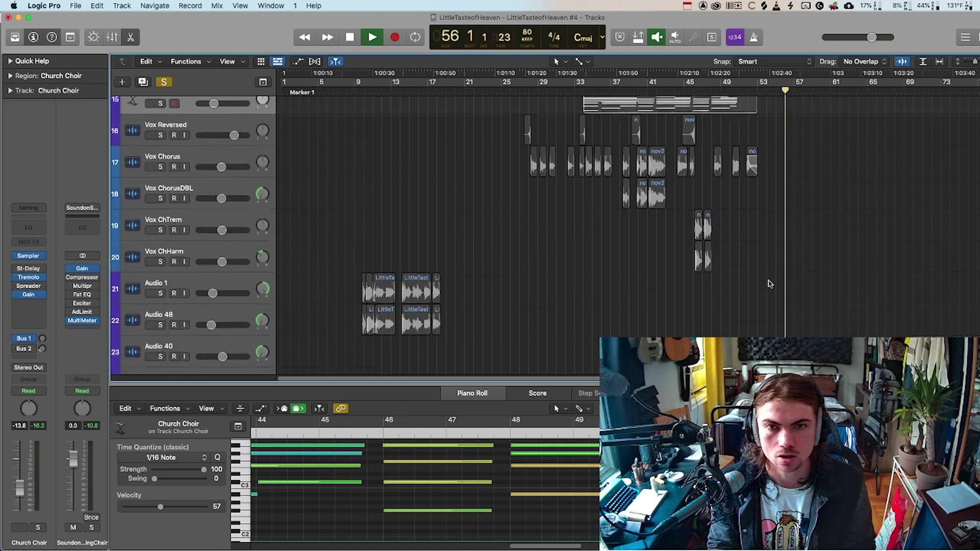
pyautogui.scroll(15, 770, 284)
pyautogui.click(634, 91)
pyautogui.click(160, 280)
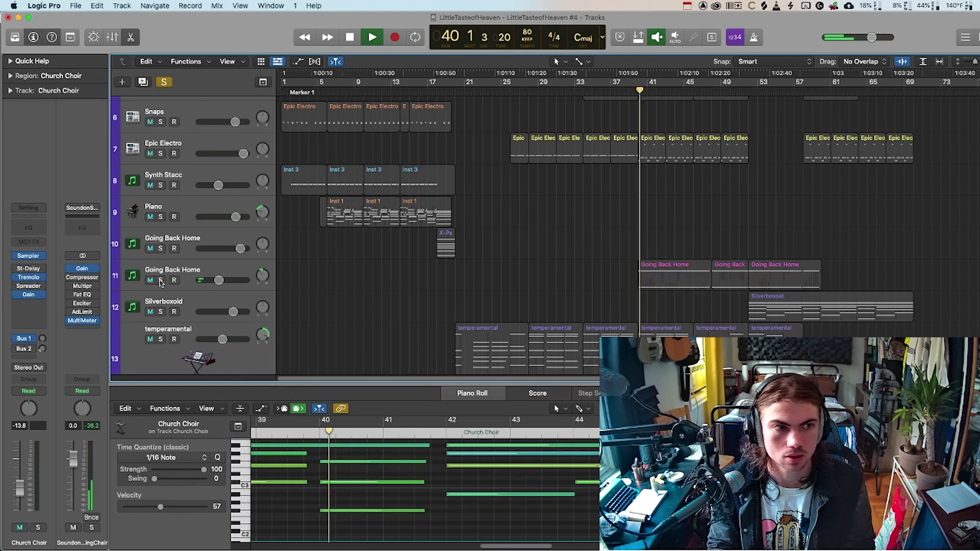
pyautogui.click(160, 281)
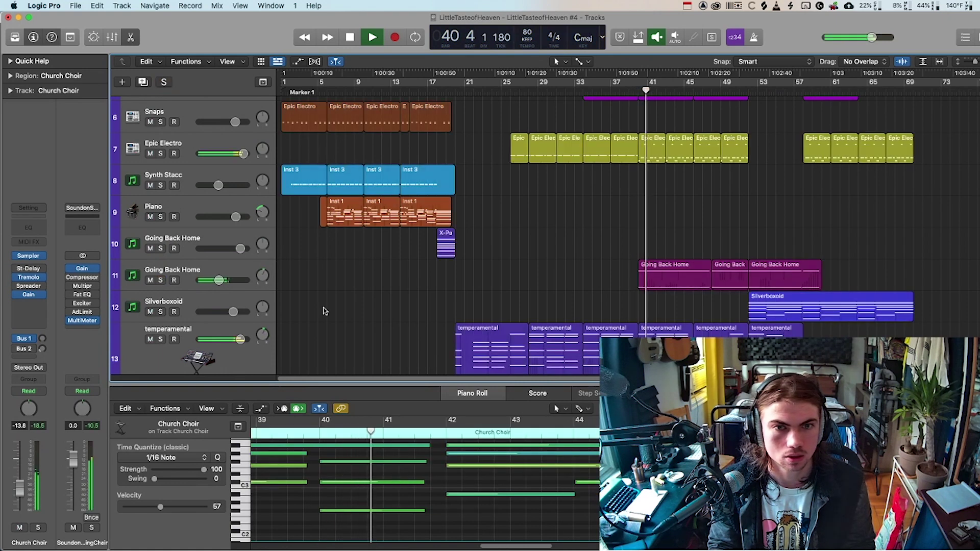
pyautogui.click(160, 280)
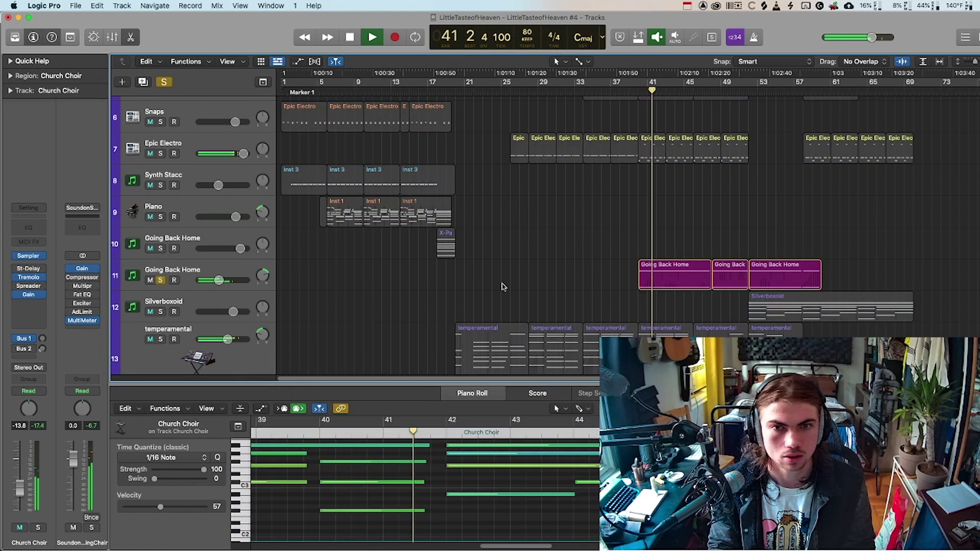
# Review the track's Massive synth patch, then close its window.
pyautogui.click(222, 269)
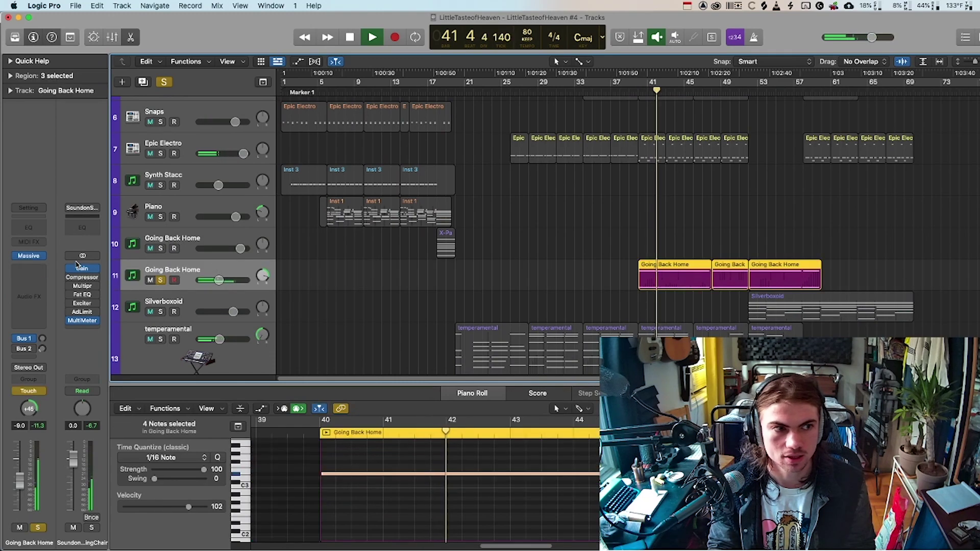
pyautogui.click(31, 257)
pyautogui.moveTo(735, 148); pyautogui.dragTo(586, 92)
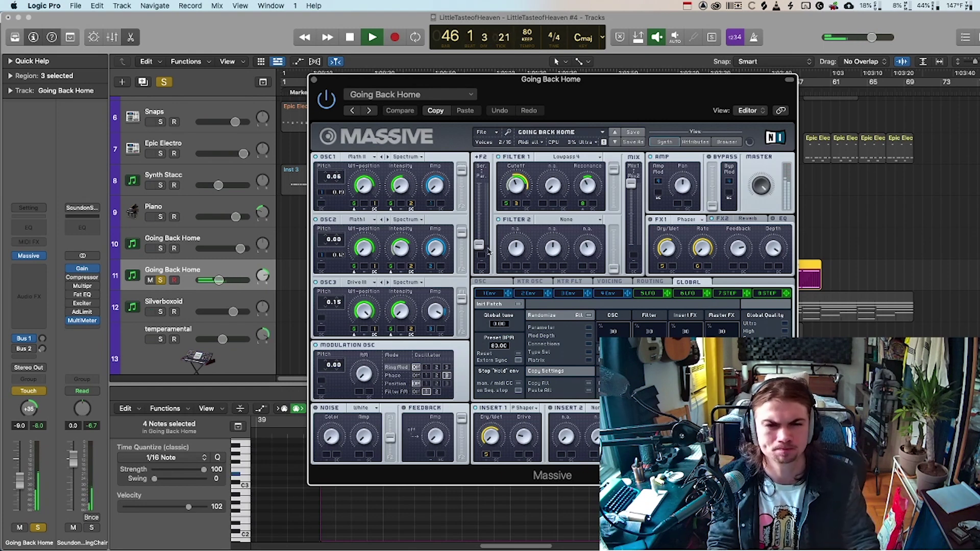
pyautogui.click(313, 82)
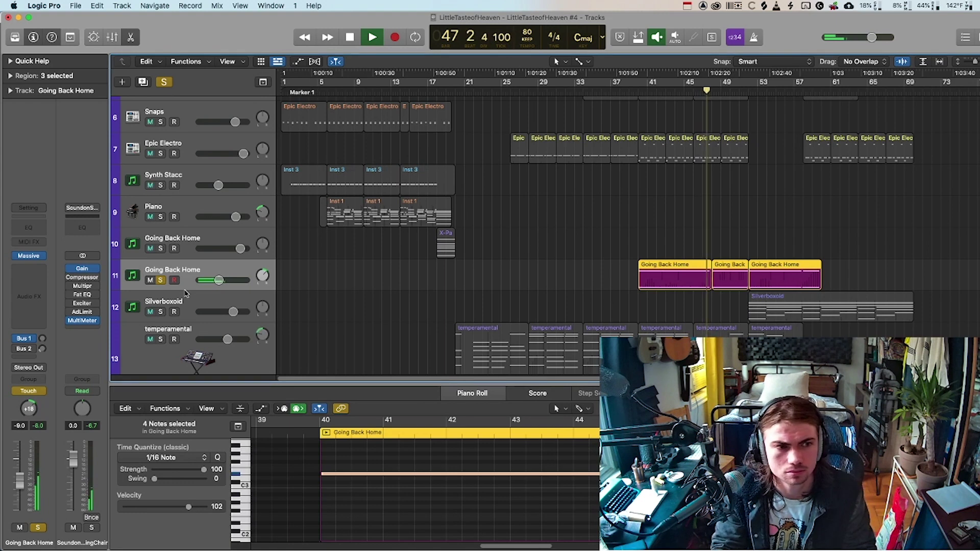
# Make Going Back Home taller, show automation lanes, and unsolo it with S.
pyautogui.moveTo(185, 289); pyautogui.dragTo(186, 361)
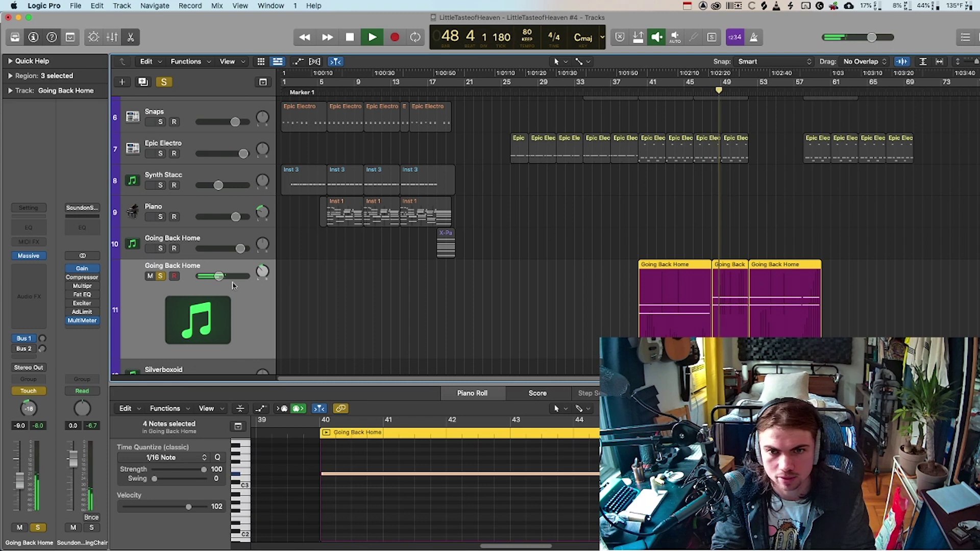
pyautogui.press('a')
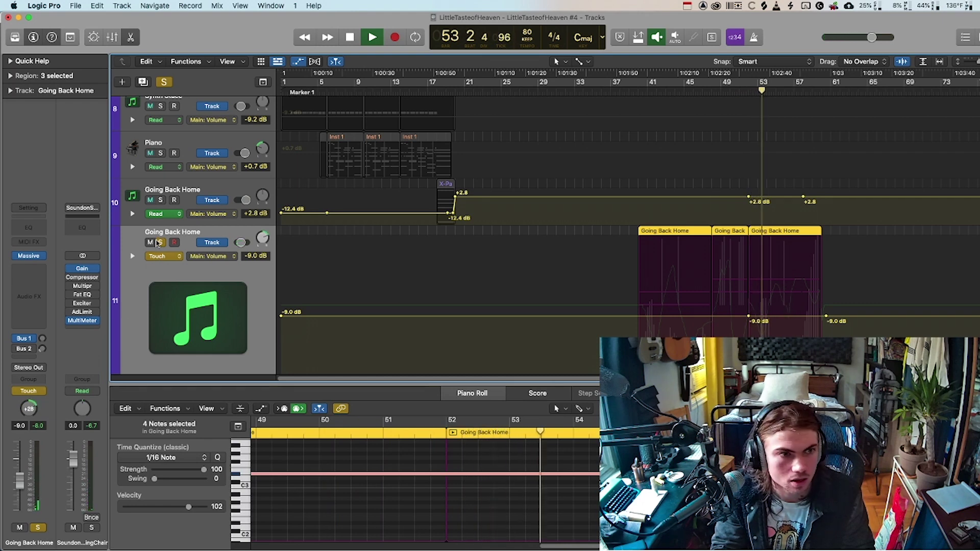
pyautogui.press('s')
# Scroll down to select the Silverboxoid track and stop playback.
pyautogui.scroll(-2, 774, 301)
pyautogui.scroll(-4, 774, 302)
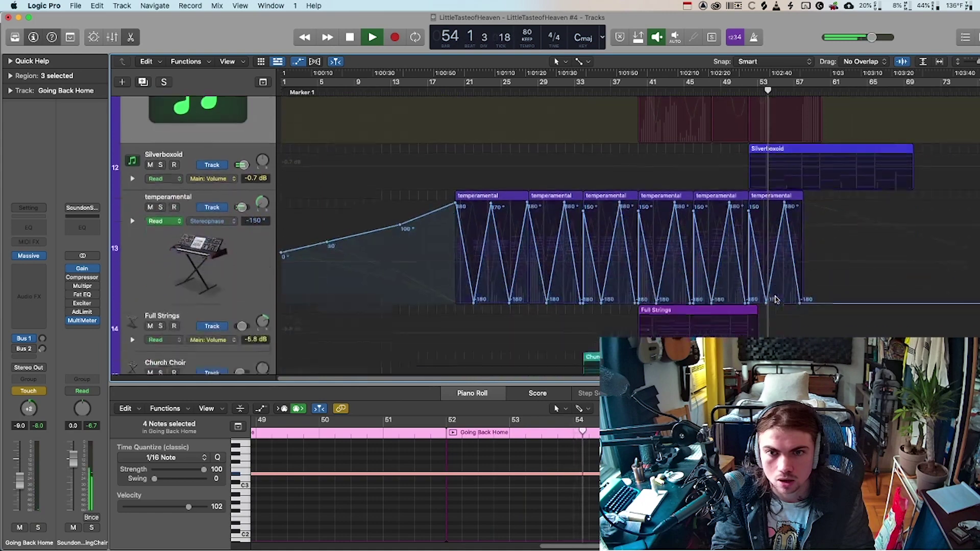
pyautogui.click(201, 146)
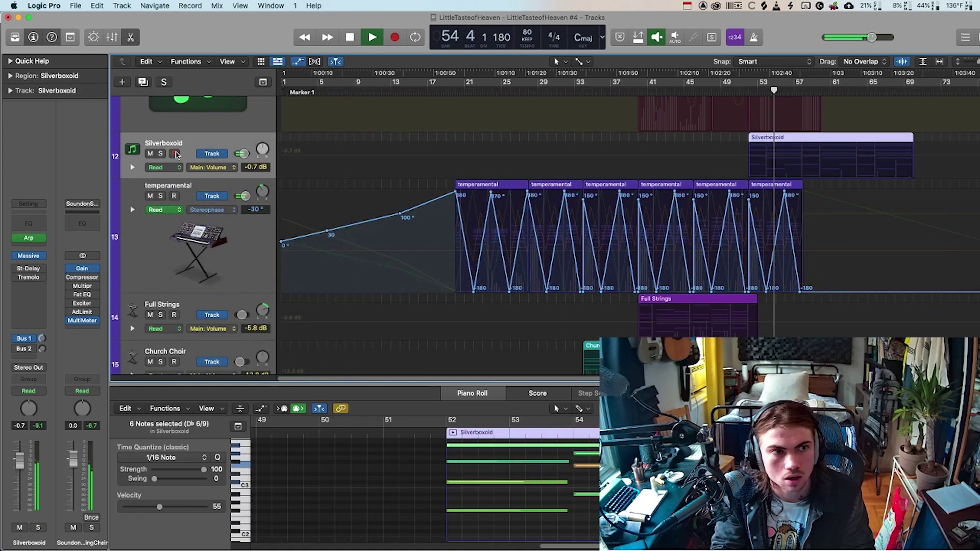
pyautogui.press('space')
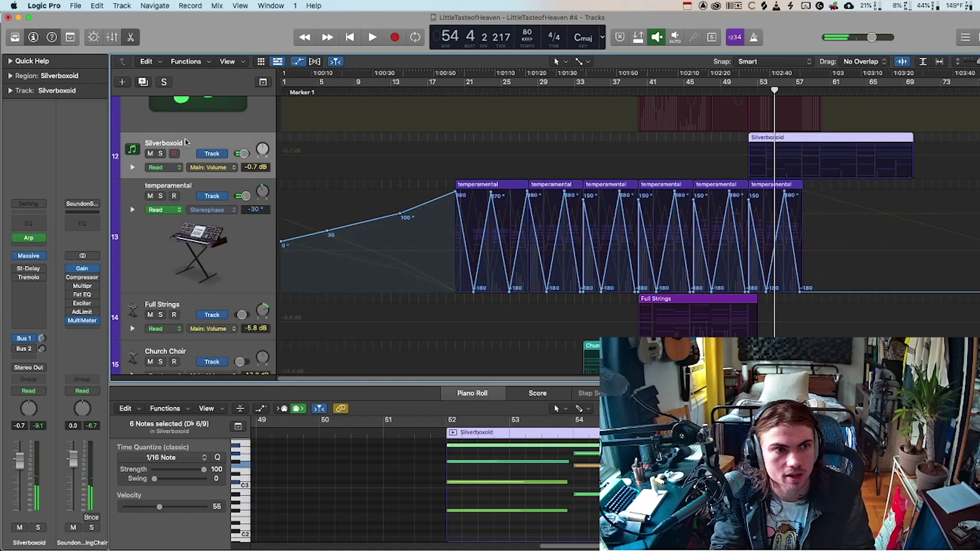
# Hide automation and play from bar 50 while reviewing Silverboxoid's Arpeggiator settings.
pyautogui.press('a')
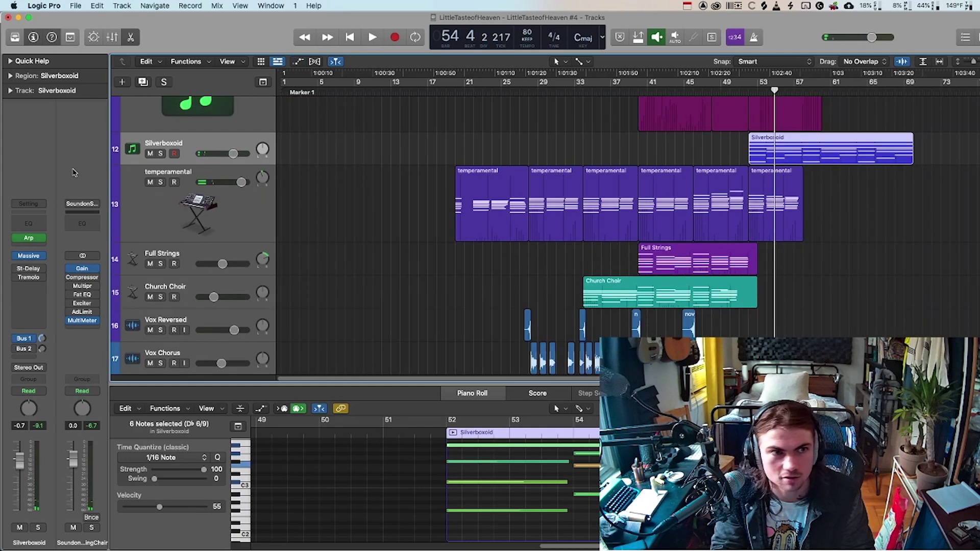
pyautogui.click(746, 91)
pyautogui.click(30, 239)
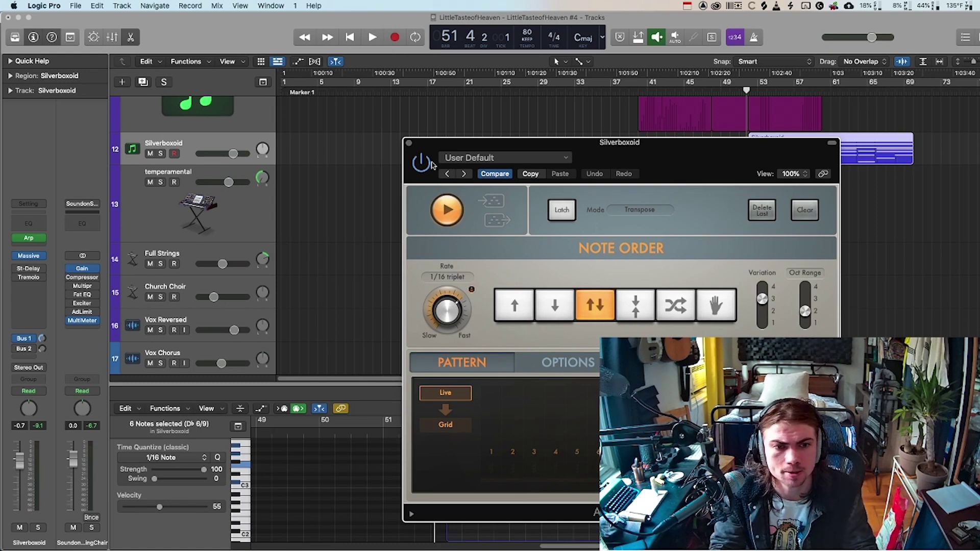
pyautogui.moveTo(742, 92); pyautogui.dragTo(732, 92)
pyautogui.press('space')
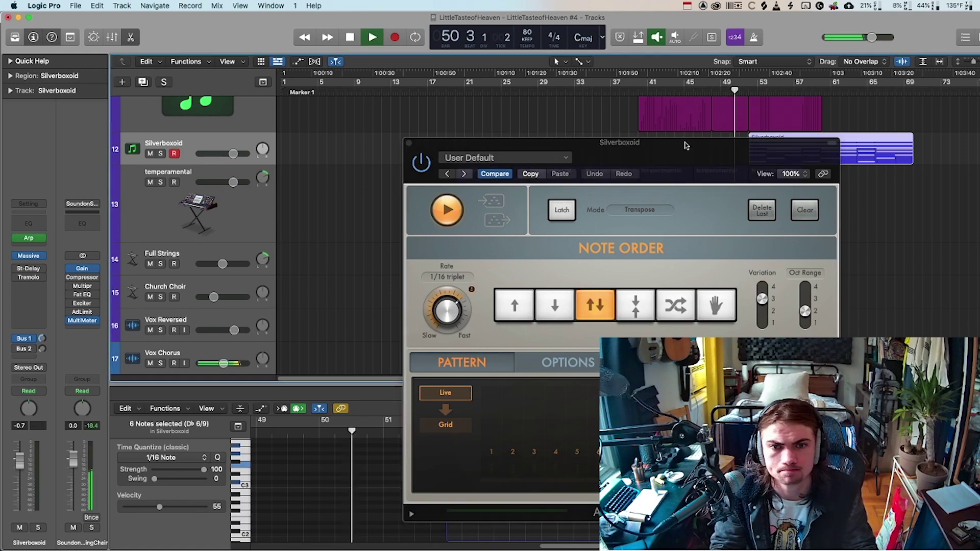
pyautogui.moveTo(684, 147); pyautogui.dragTo(585, 125)
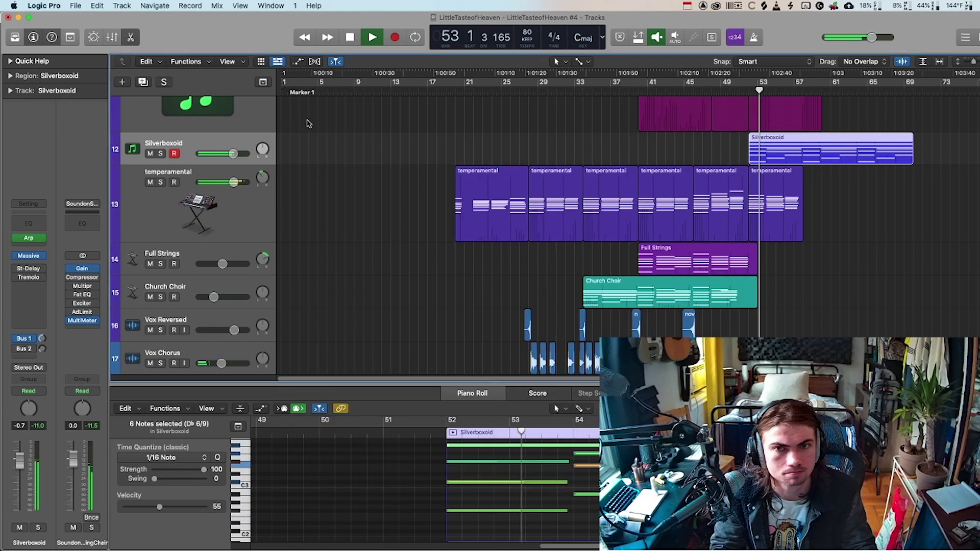
pyautogui.click(308, 120)
# Open Silverboxoid's Massive synth patch and close the Arpeggiator window.
pyautogui.click(29, 238)
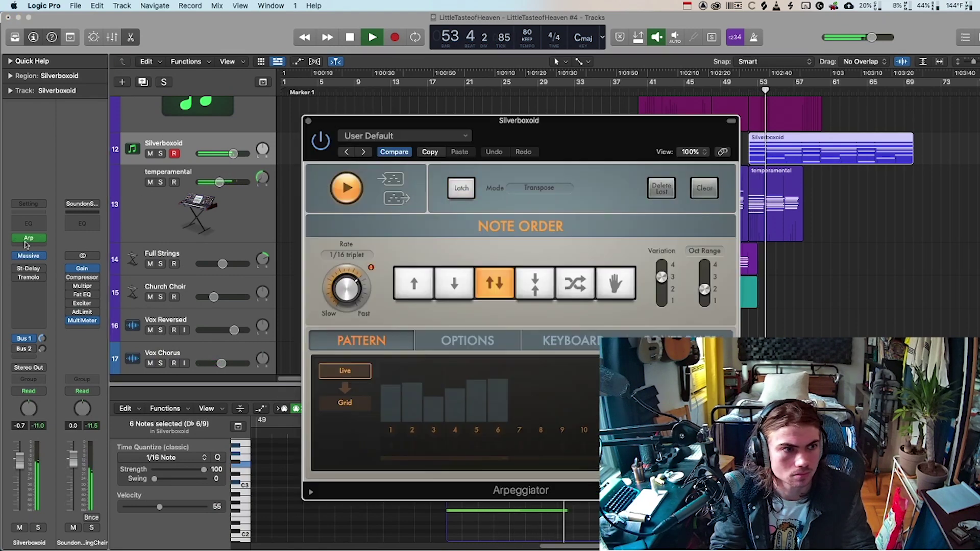
pyautogui.click(29, 255)
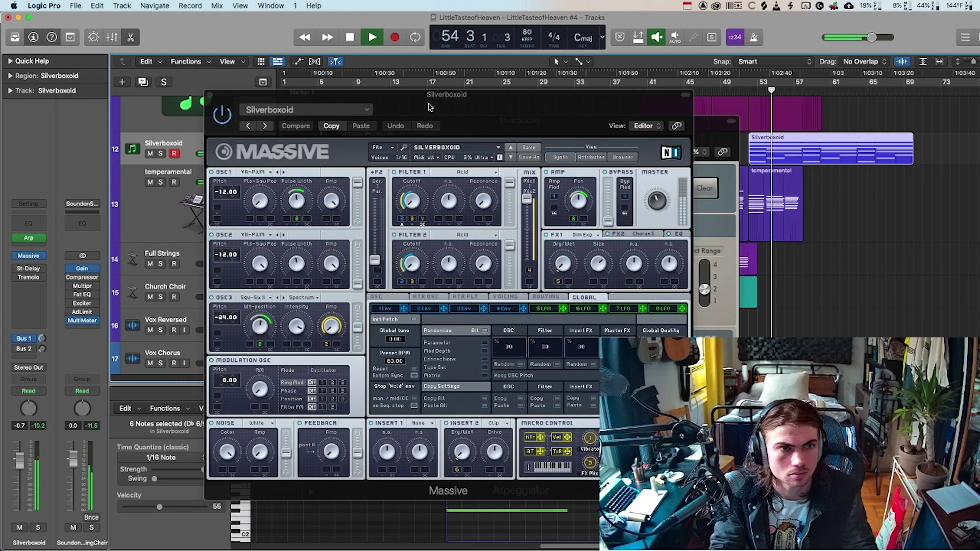
pyautogui.moveTo(448, 98); pyautogui.dragTo(699, 98)
pyautogui.click(308, 121)
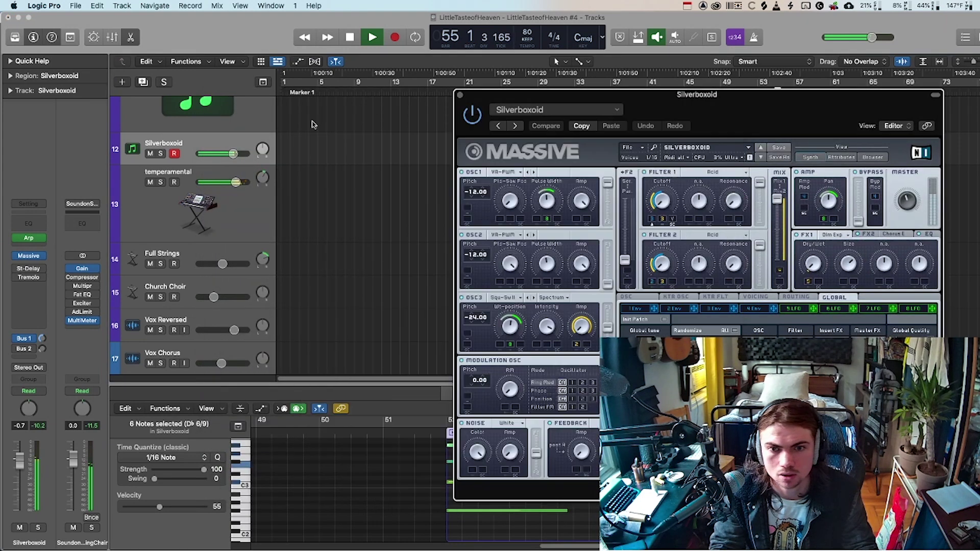
pyautogui.moveTo(782, 96); pyautogui.dragTo(519, 93)
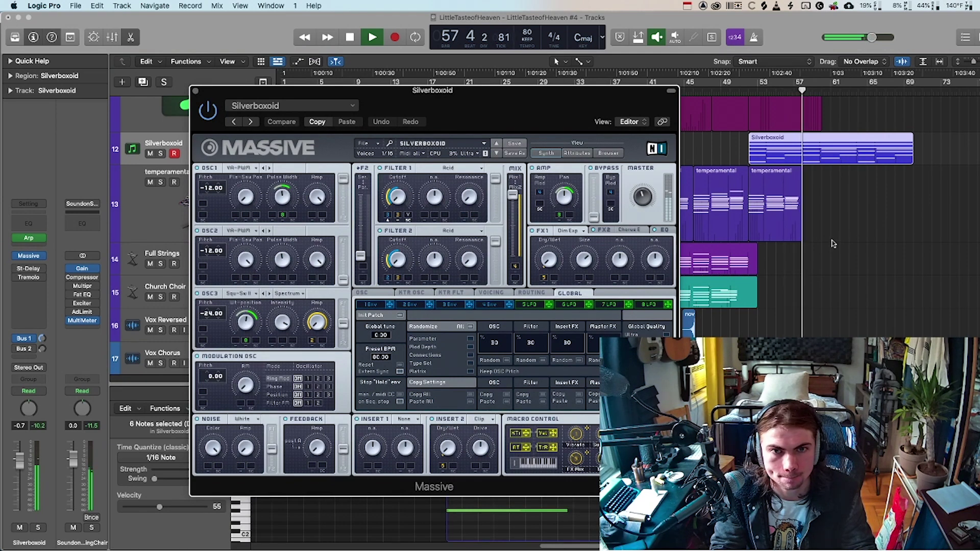
# Close the Massive window, scroll to the top of the track list, and stop playback.
pyautogui.click(195, 91)
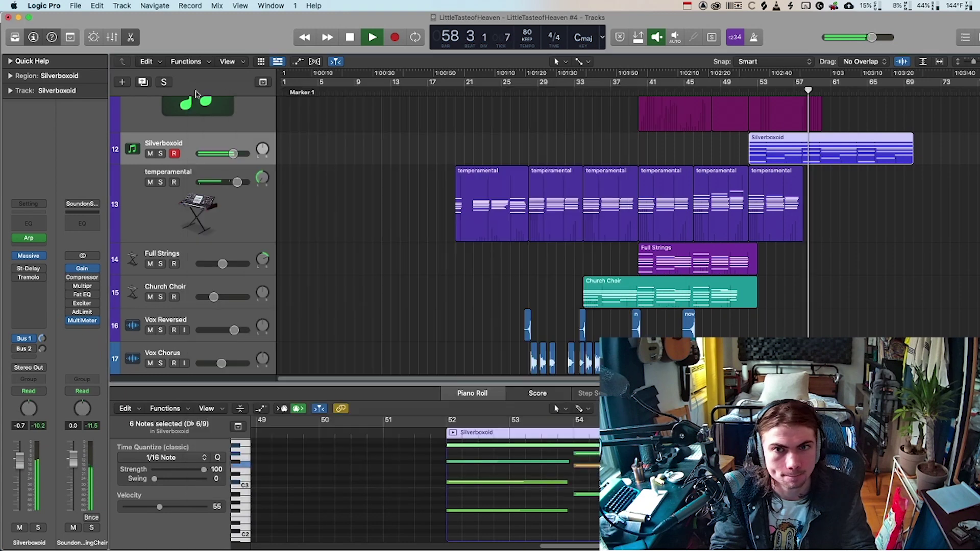
pyautogui.scroll(-10, 832, 210)
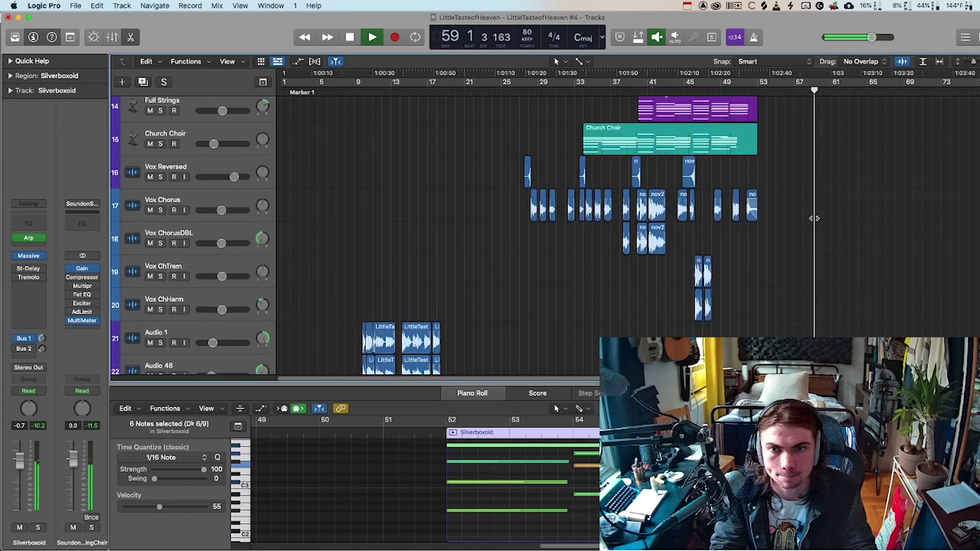
pyautogui.scroll(12, 811, 225)
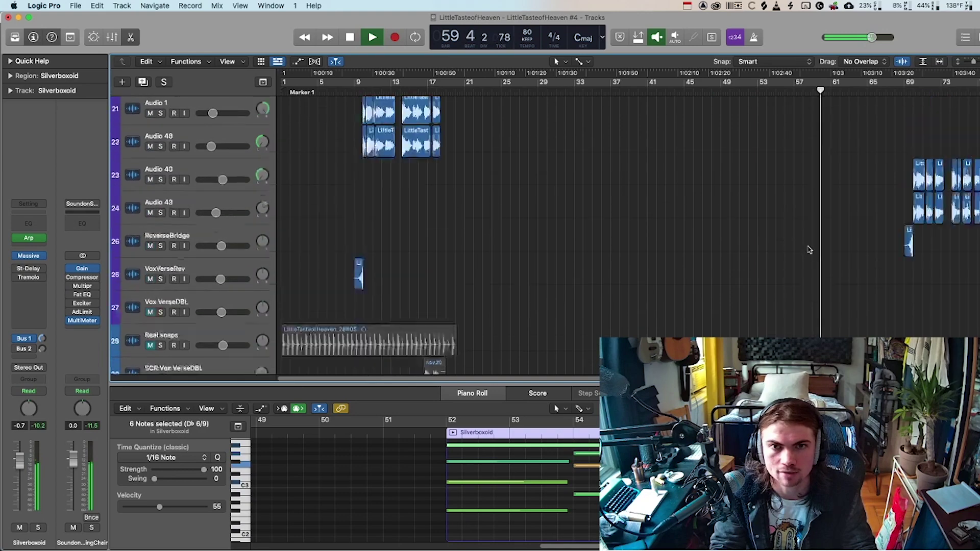
pyautogui.scroll(6, 641, 102)
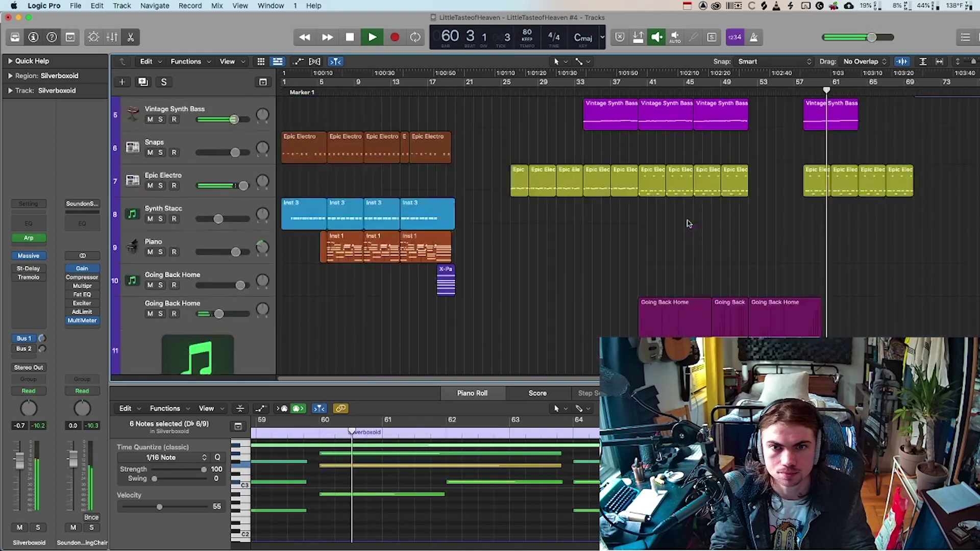
pyautogui.press('space')
# Play from bar 33 with Vintage Synth Bass selected and its ES2 window open.
pyautogui.click(576, 90)
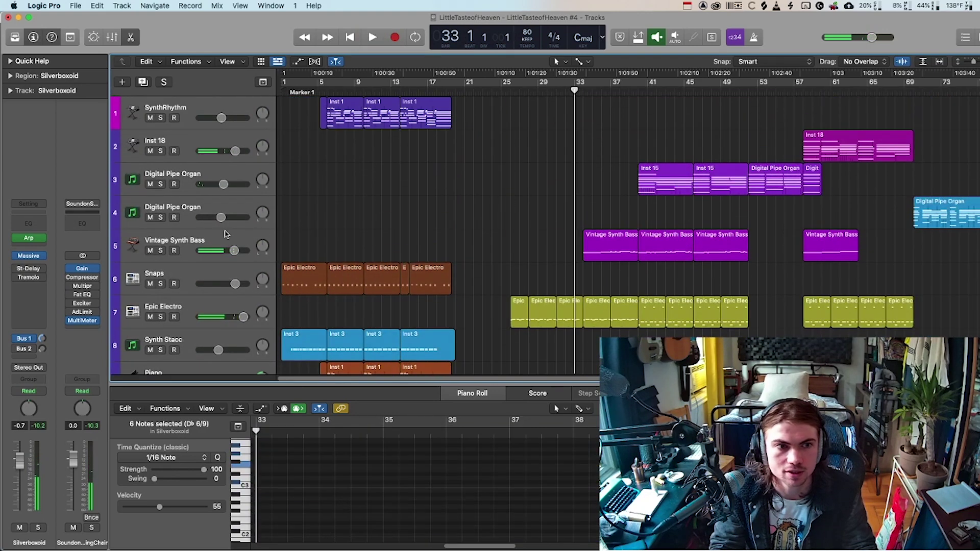
pyautogui.click(207, 238)
pyautogui.press('space')
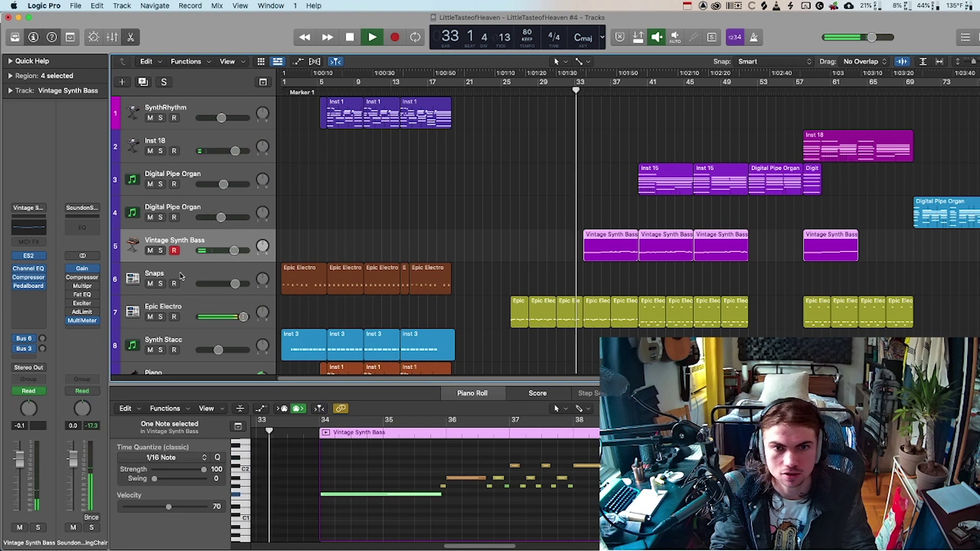
pyautogui.click(26, 256)
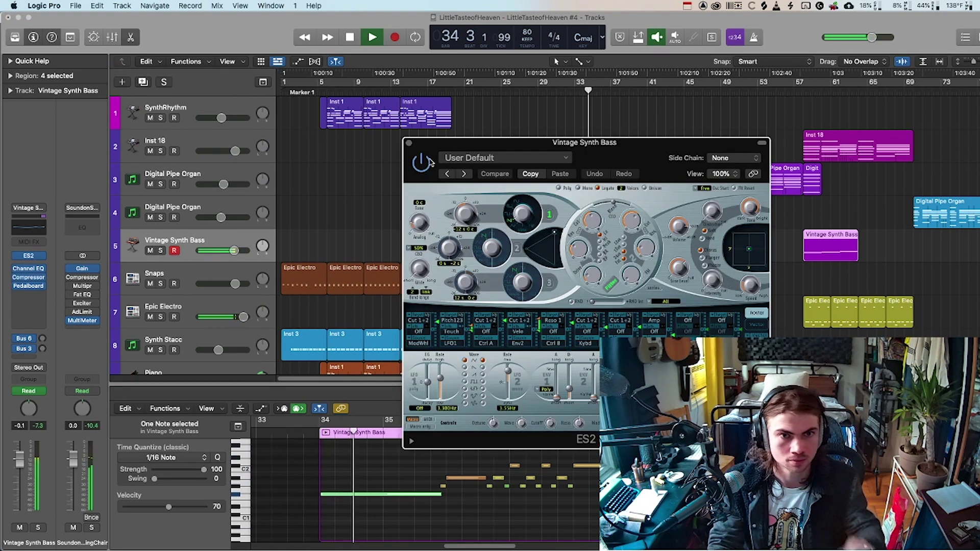
# Close ES2, stop playback, and open Vintage Synth Bass's Pedalboard in the lower right.
pyautogui.click(407, 143)
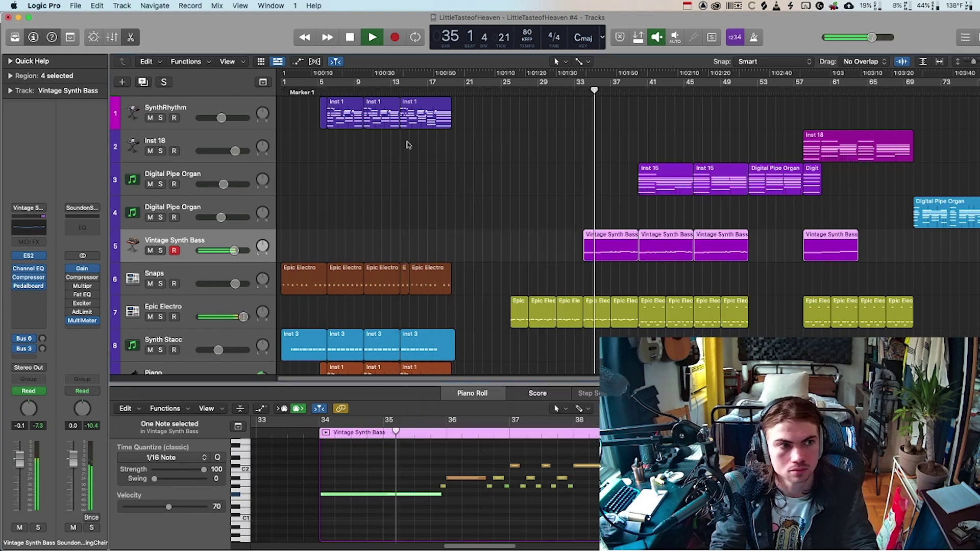
pyautogui.press('space')
pyautogui.click(30, 287)
pyautogui.moveTo(738, 162); pyautogui.dragTo(687, 132)
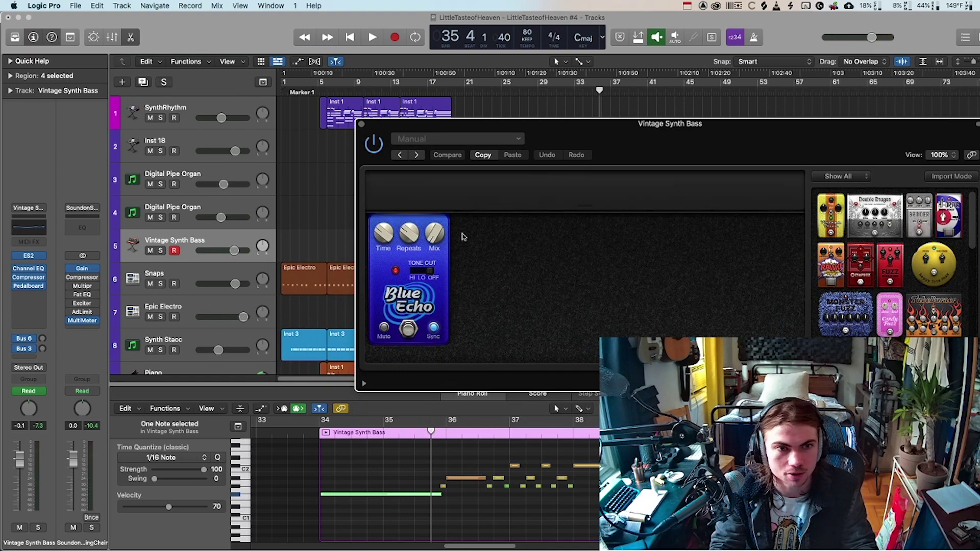
pyautogui.moveTo(616, 132); pyautogui.dragTo(758, 270)
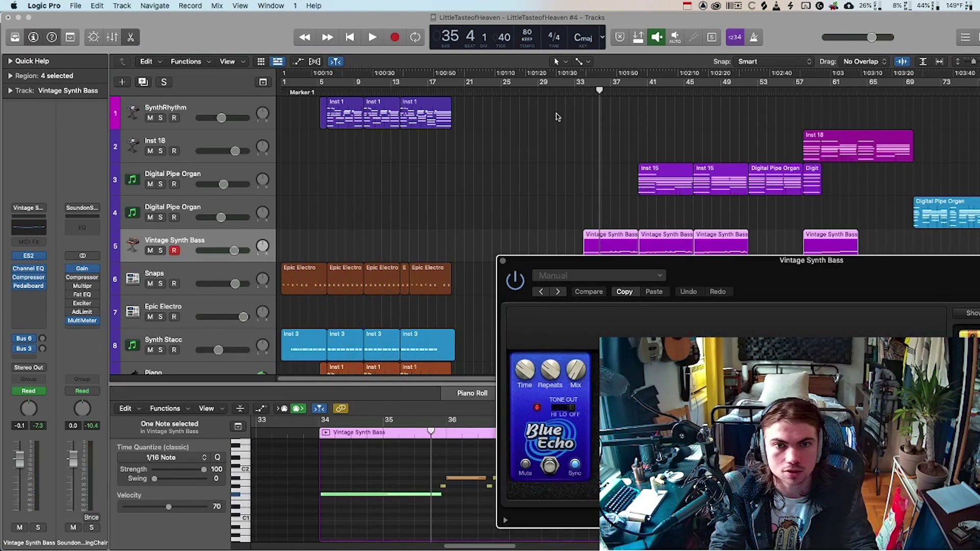
# Solo Vintage Synth Bass from bar 33, adjust the Blue Echo pedal, then close Pedalboard.
pyautogui.click(579, 91)
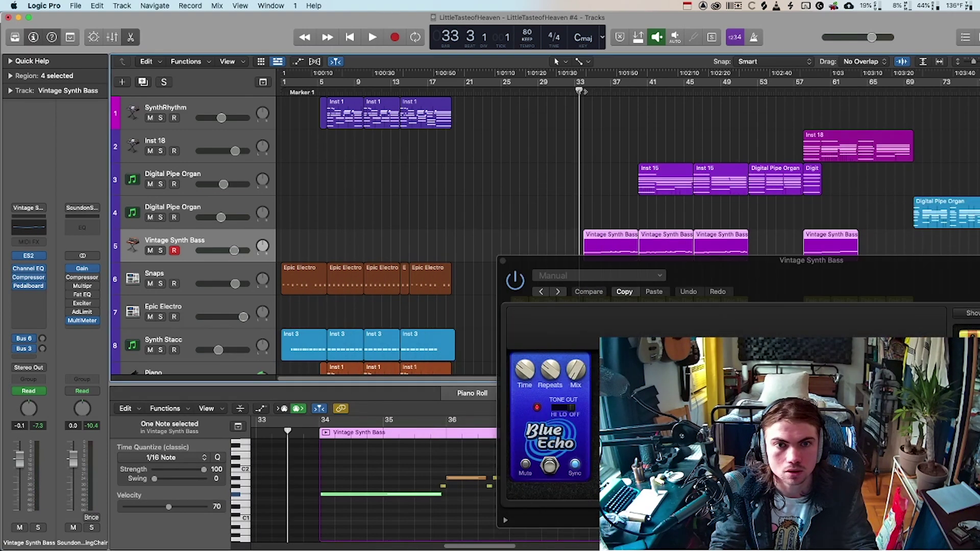
pyautogui.click(161, 250)
pyautogui.press('space')
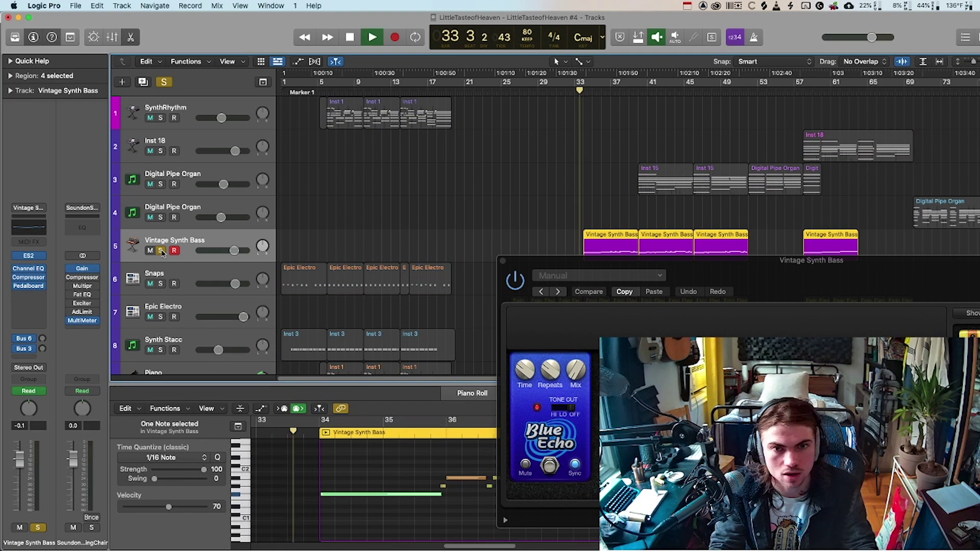
pyautogui.click(554, 468)
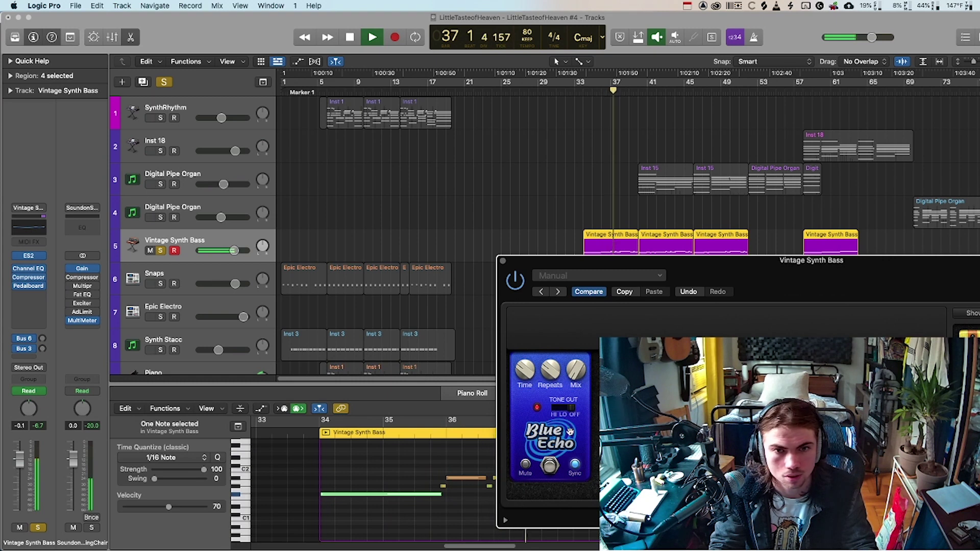
pyautogui.click(503, 261)
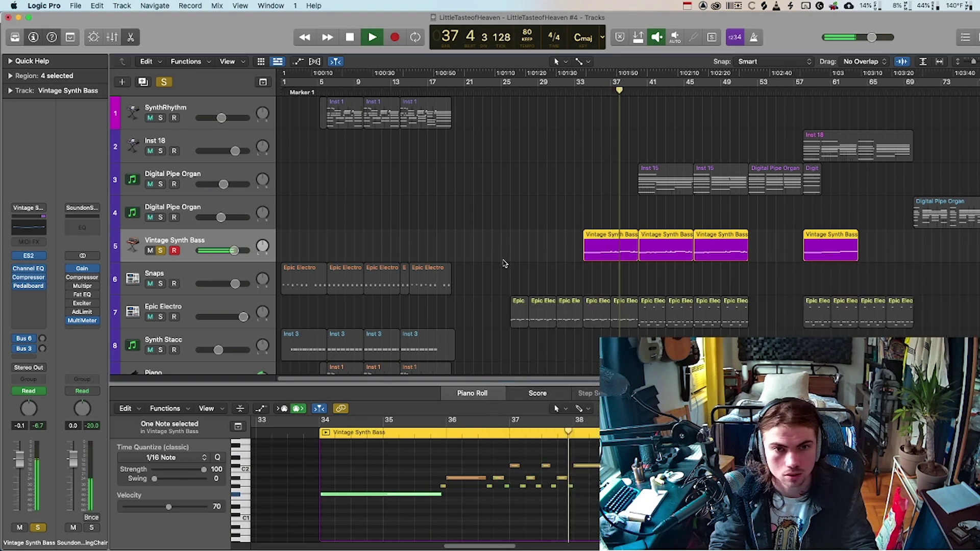
# Check the Vintage Synth Bass Compressor and ES2 synth settings, stopping playback at bar 40.
pyautogui.click(31, 278)
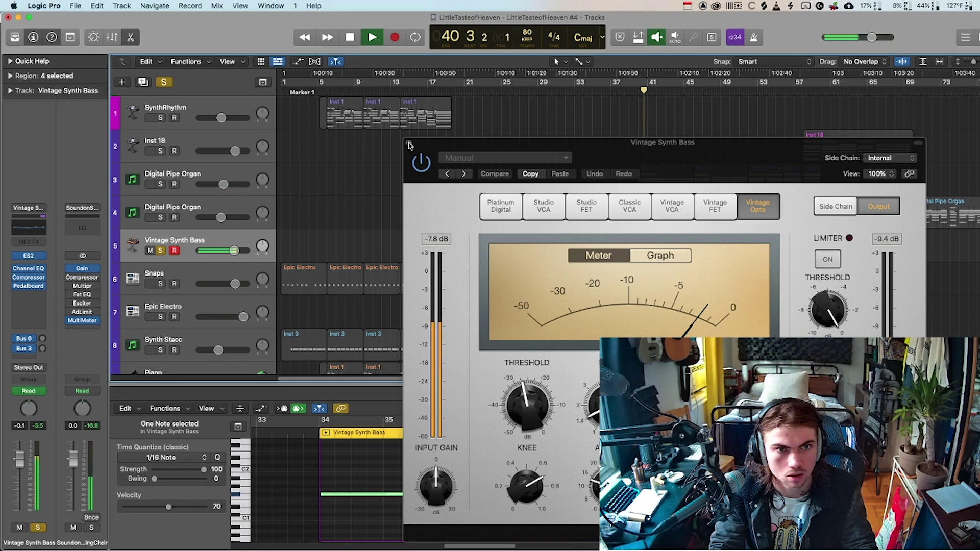
pyautogui.click(409, 146)
pyautogui.press('space')
pyautogui.click(29, 256)
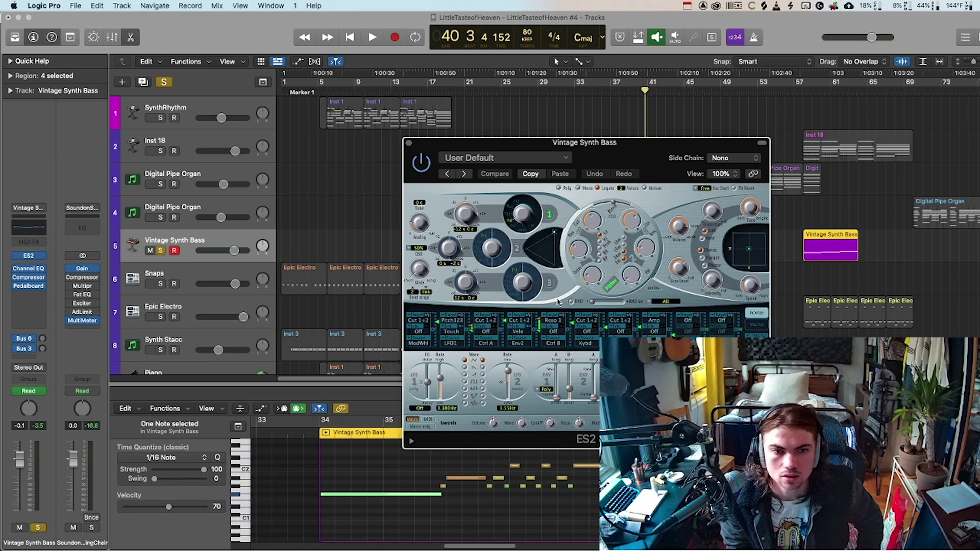
pyautogui.click(409, 143)
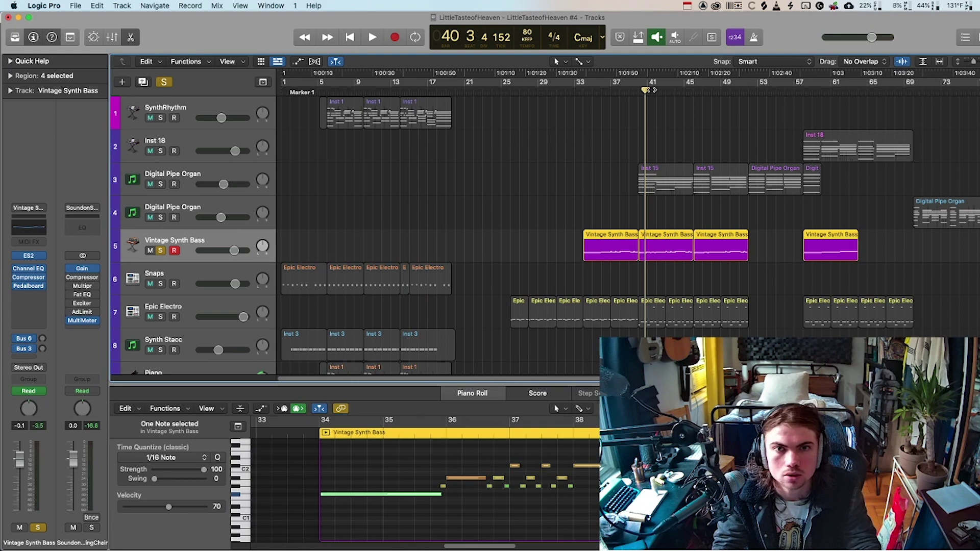
# Resume playback from about bar 39 with Digital Pipe Organ soloed instead of Vintage Synth Bass.
pyautogui.press('space')
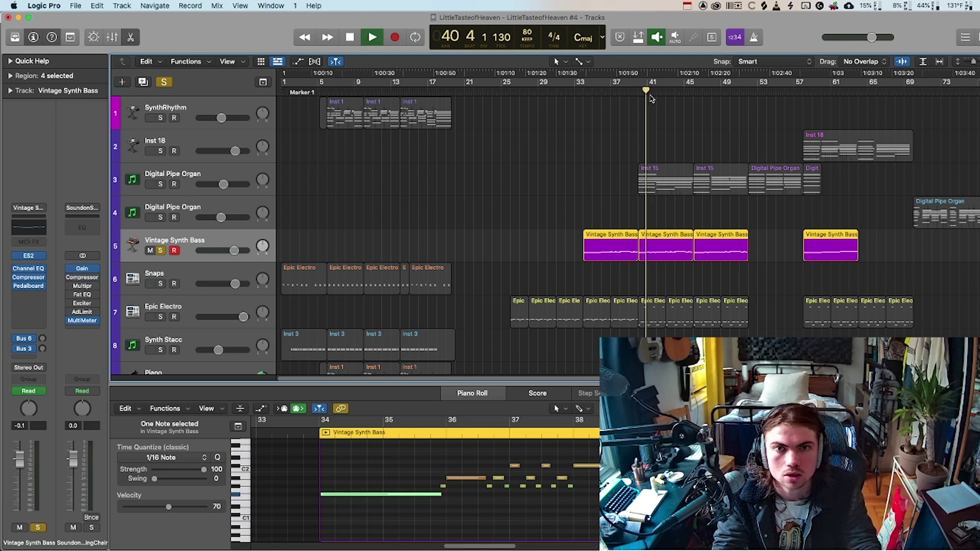
pyautogui.click(161, 250)
pyautogui.click(161, 183)
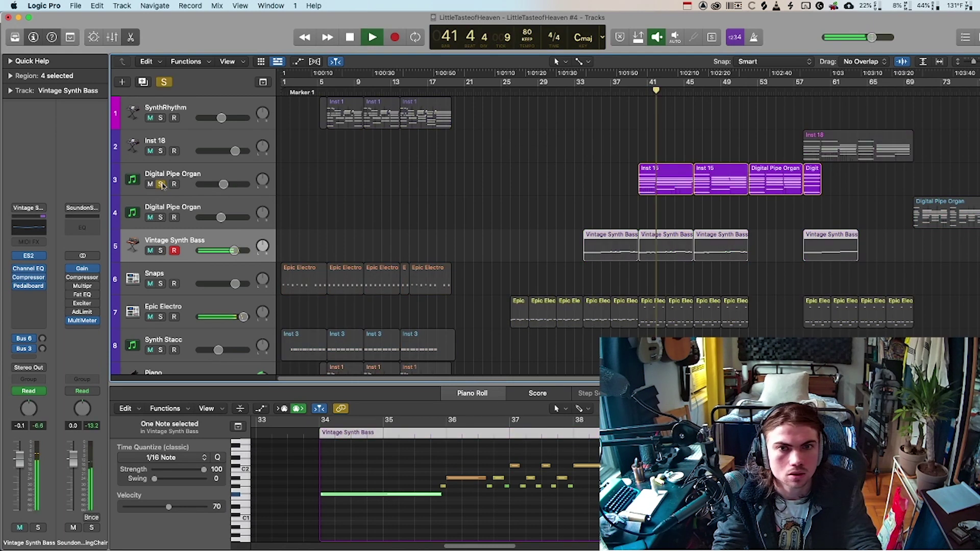
pyautogui.click(638, 89)
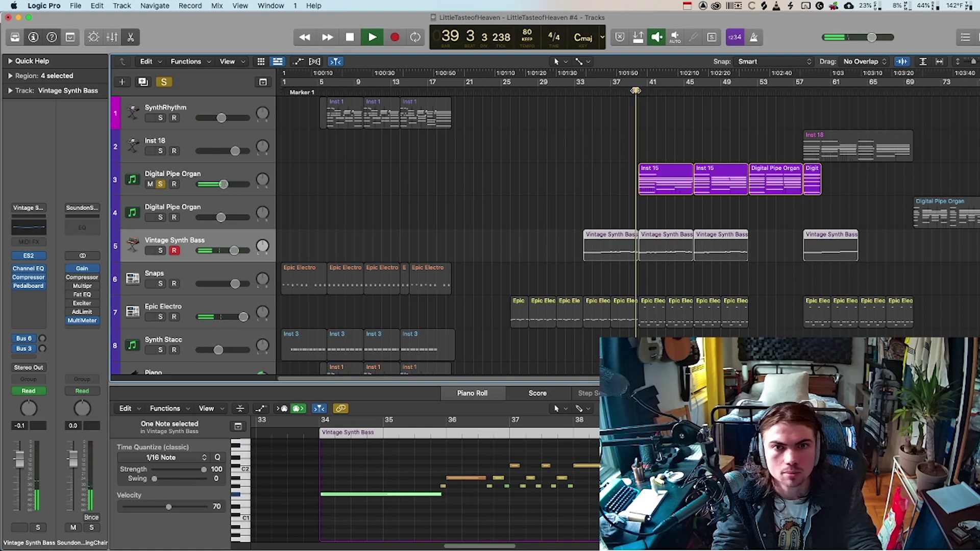
pyautogui.click(240, 176)
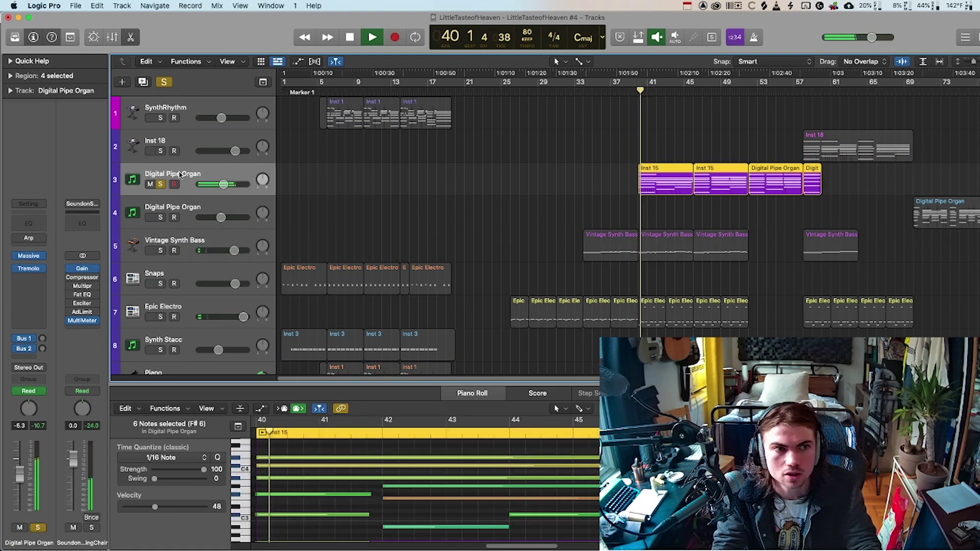
# Review the Digital Pipe Organ's Tremolo settings, then unsolo the track.
pyautogui.click(30, 269)
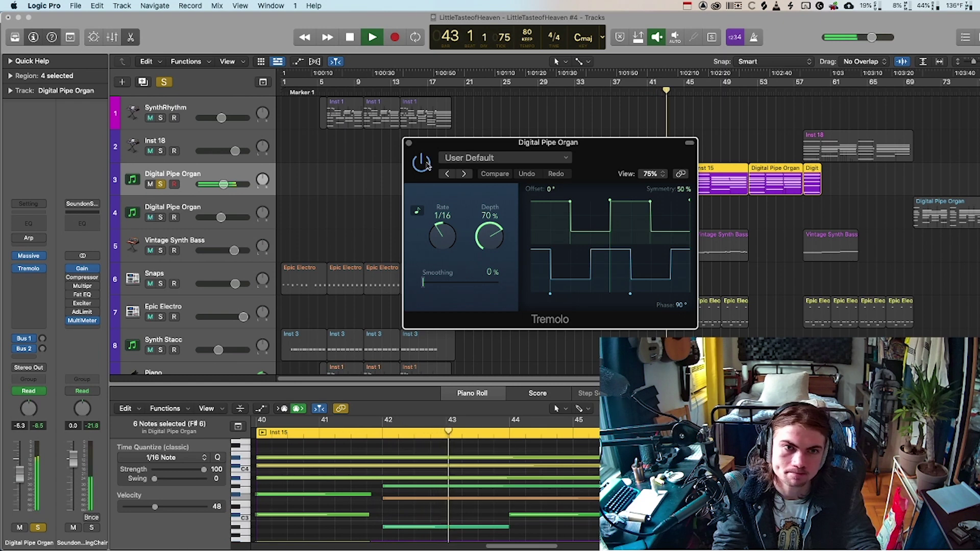
pyautogui.click(408, 144)
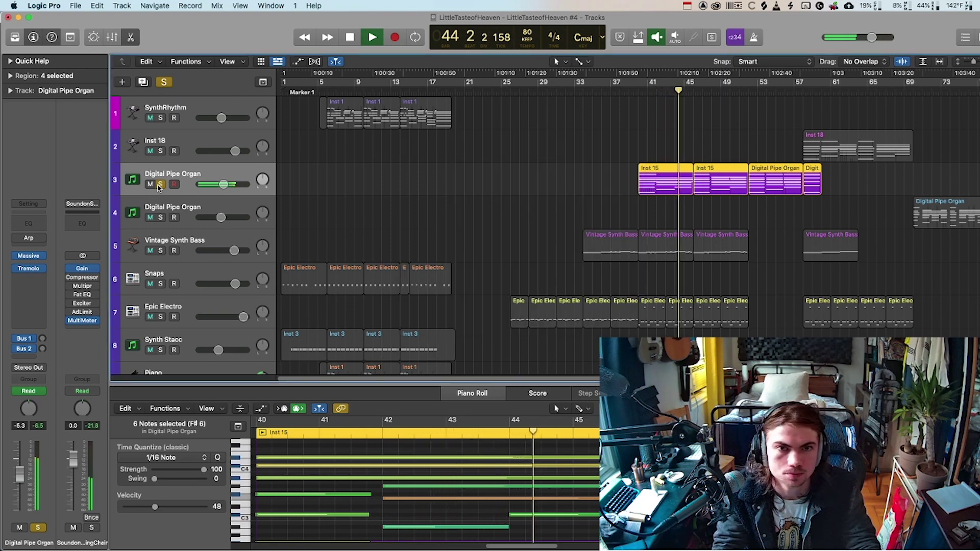
pyautogui.press('s')
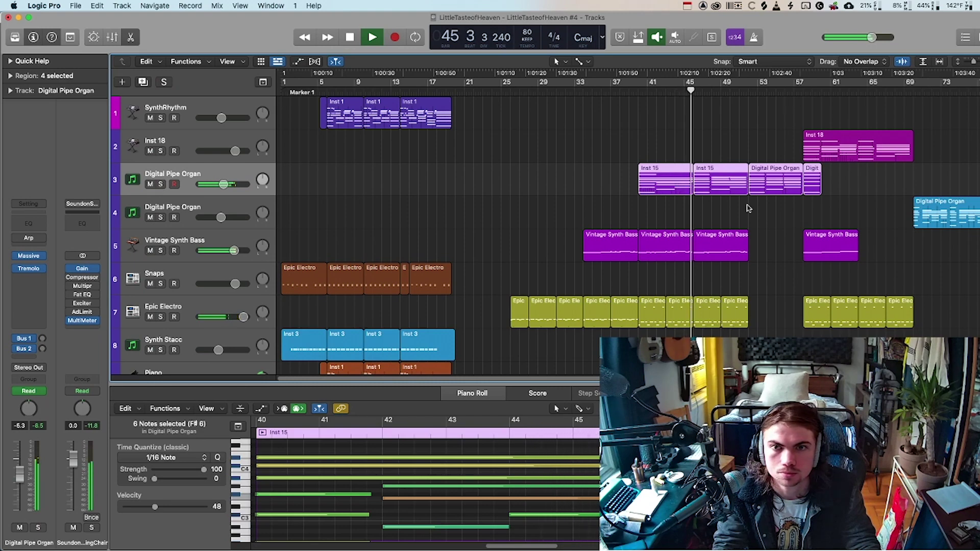
# Shrink all track heights so most of the arrangement's tracks fit on screen during playback.
pyautogui.scroll(-10, 746, 209)
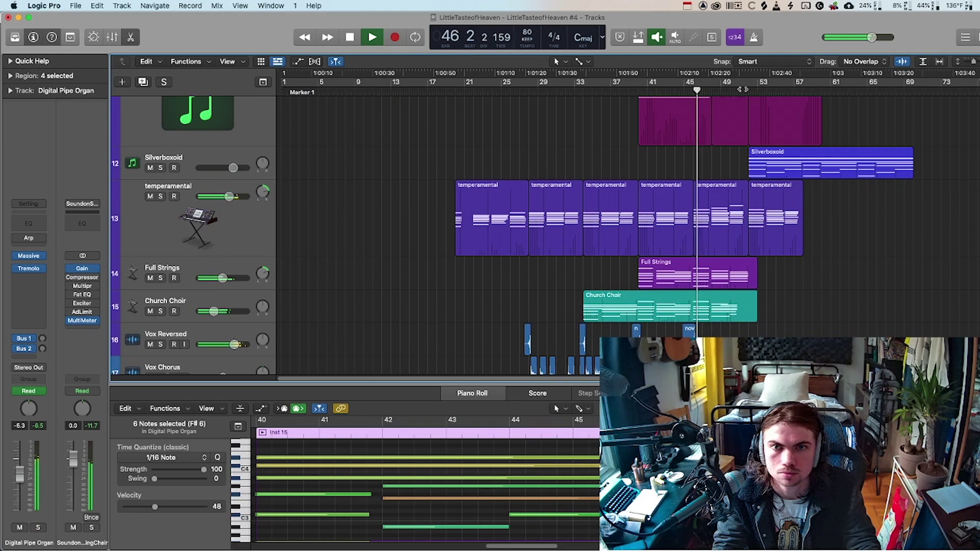
pyautogui.scroll(-4, 732, 240)
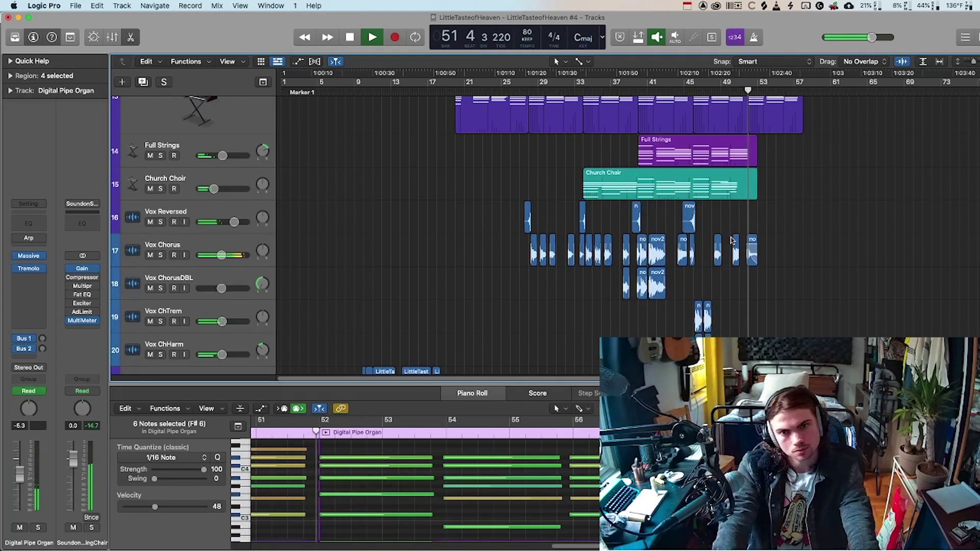
pyautogui.scroll(-2, 732, 240)
pyautogui.scroll(5, 732, 235)
pyautogui.scroll(-4, 732, 230)
pyautogui.scroll(-15, 732, 230)
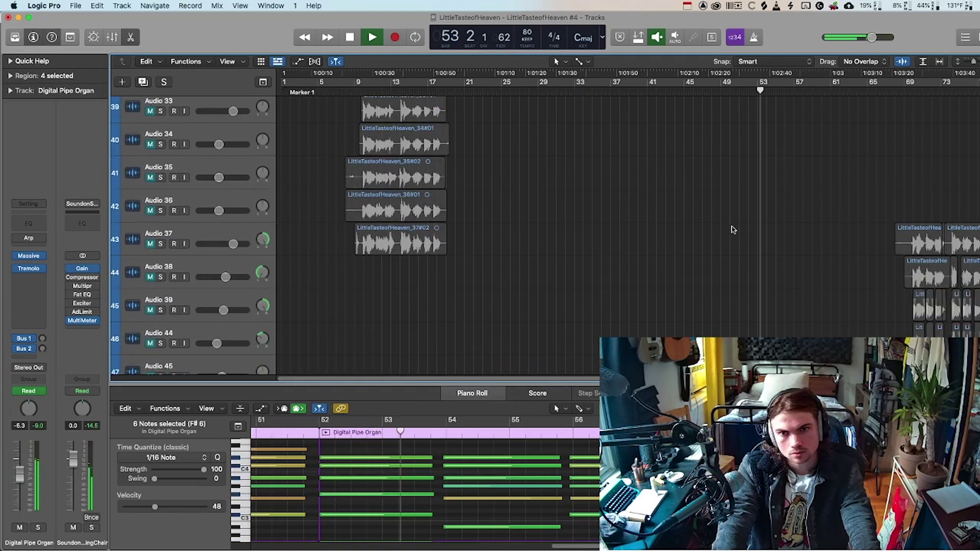
pyautogui.scroll(3, 733, 230)
pyautogui.press('super+Up')
pyautogui.press('super+Up')
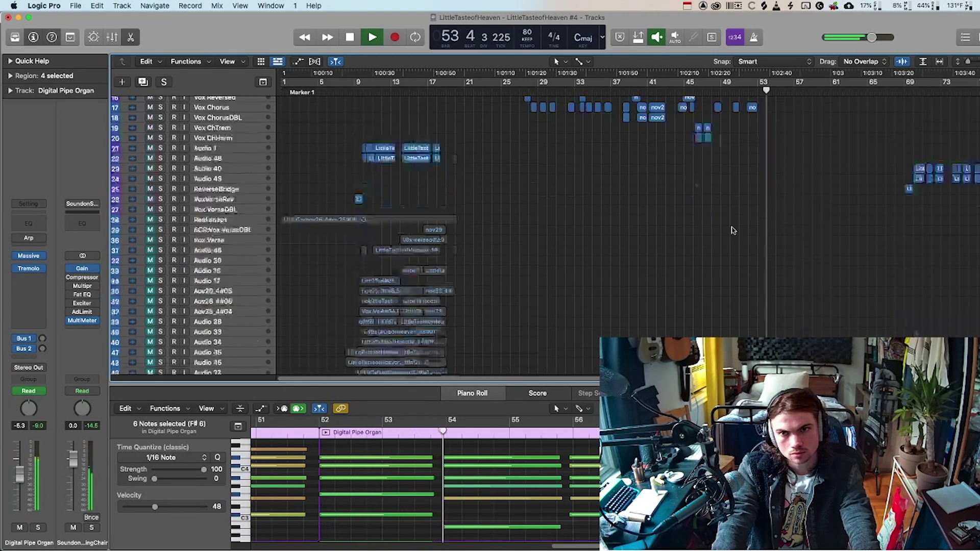
pyautogui.scroll(6, 732, 231)
pyautogui.hscroll(2, 740, 228)
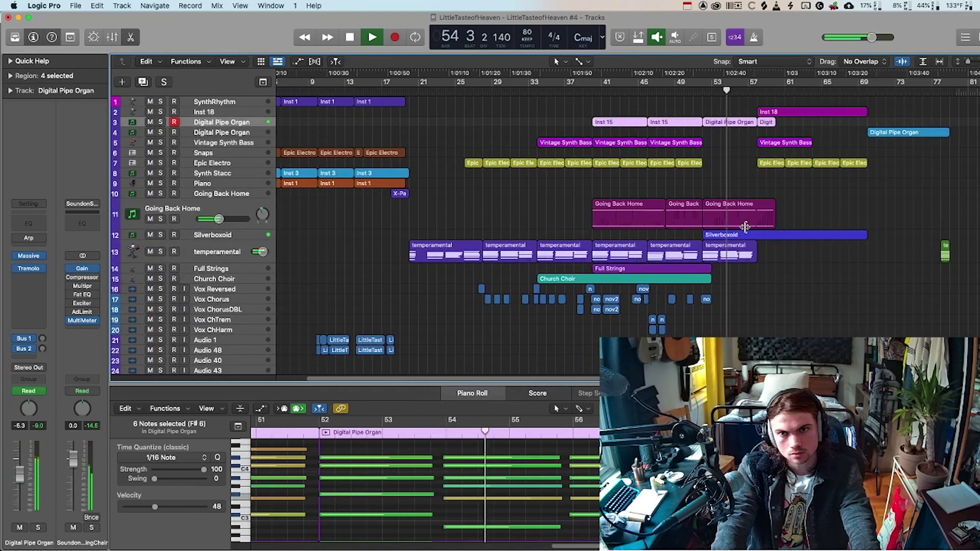
pyautogui.hscroll(2, 742, 225)
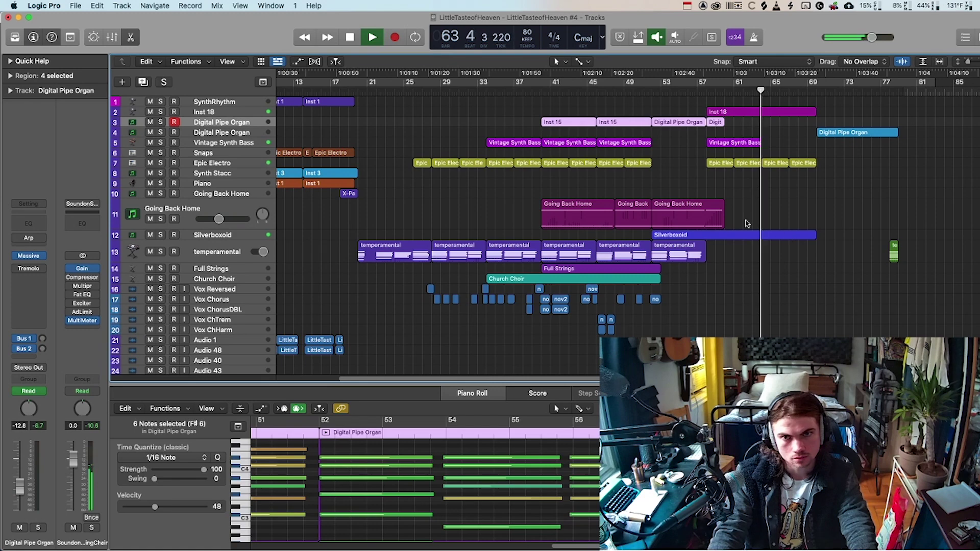
pyautogui.hscroll(5, 746, 223)
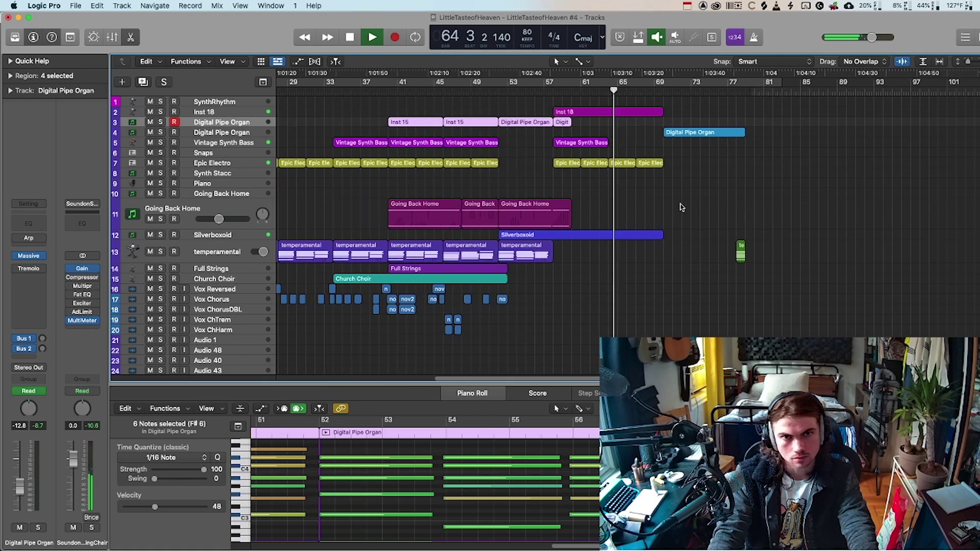
pyautogui.scroll(-8, 682, 207)
pyautogui.scroll(7, 682, 206)
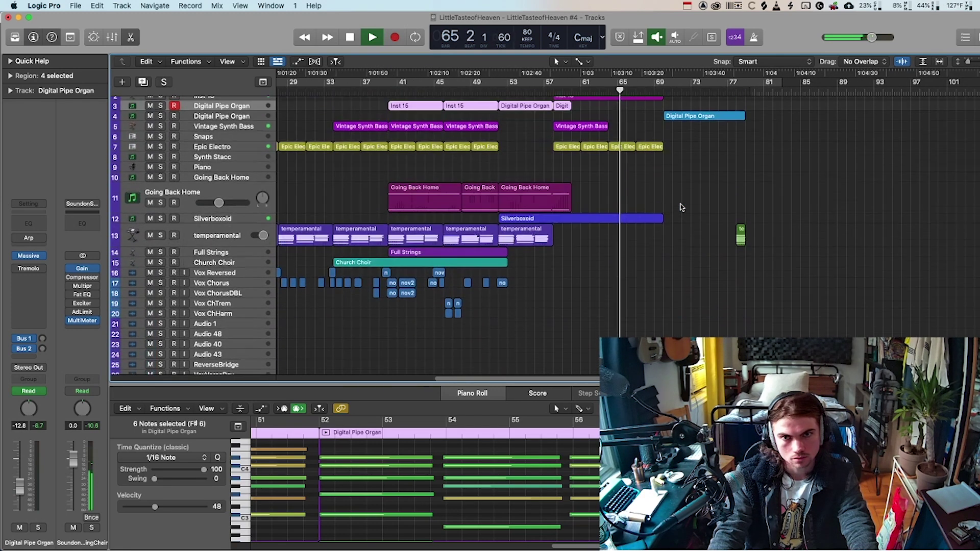
pyautogui.scroll(2, 682, 207)
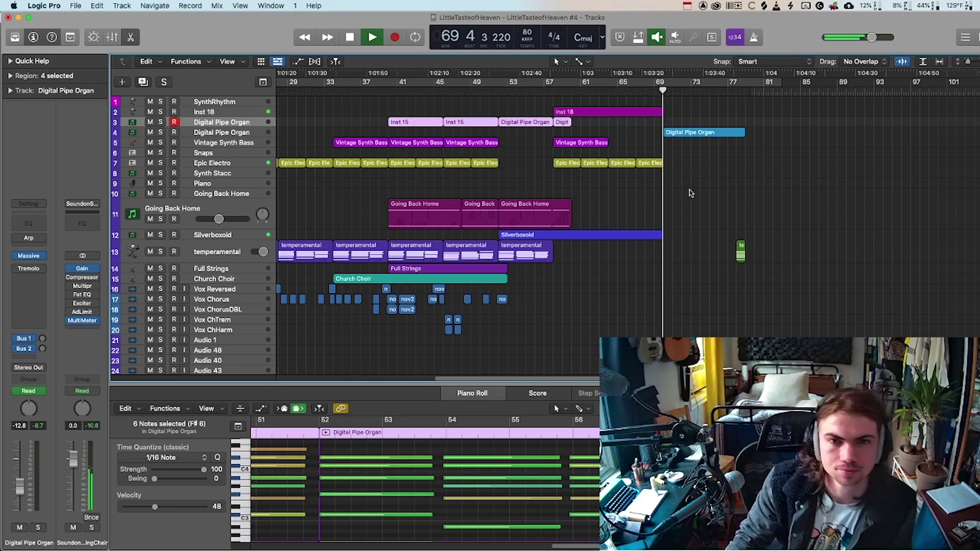
# Select the Audio 43 track and its regions, briefly soloing and unsoloing it.
pyautogui.scroll(-3, 236, 357)
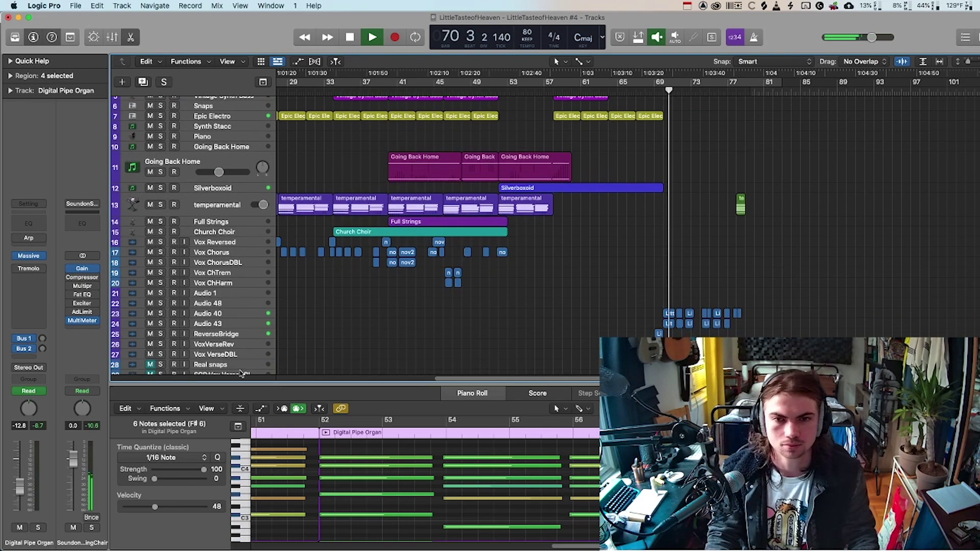
pyautogui.click(211, 325)
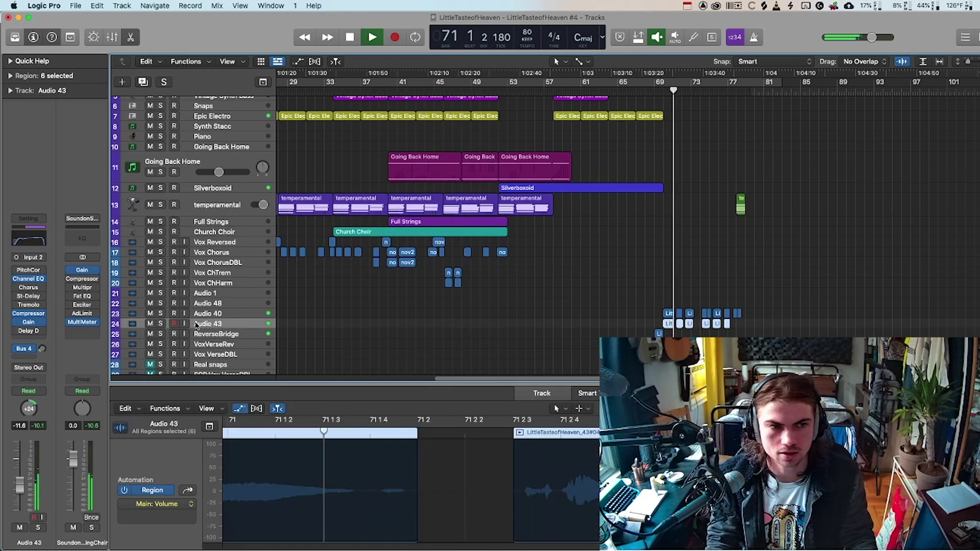
pyautogui.click(161, 324)
pyautogui.click(161, 324)
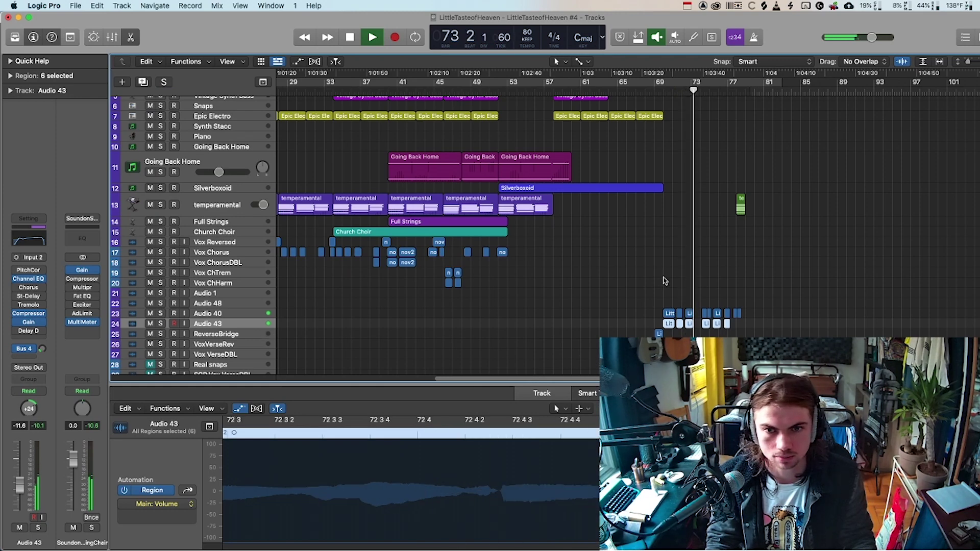
pyautogui.scroll(-5, 666, 282)
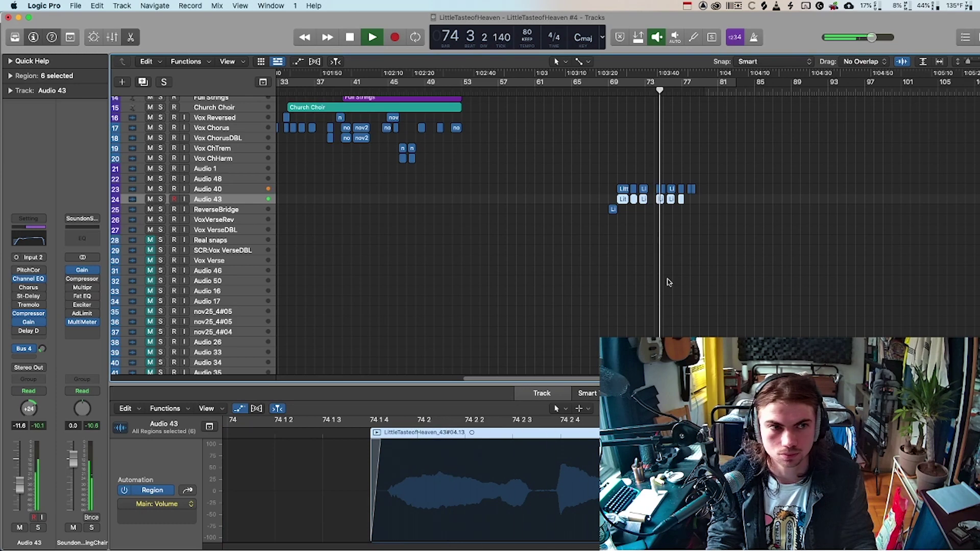
pyautogui.scroll(-10, 669, 282)
pyautogui.scroll(12, 671, 286)
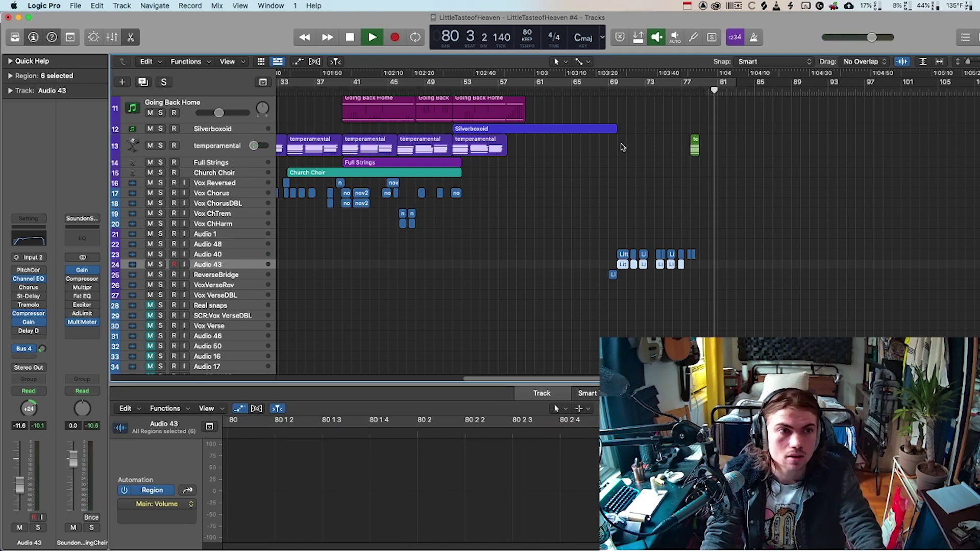
pyautogui.scroll(-2, 638, 149)
# Show the temperamental track's Main: Volume automation lane, then stop playback at bar 85.
pyautogui.press('a')
pyautogui.scroll(4, 688, 183)
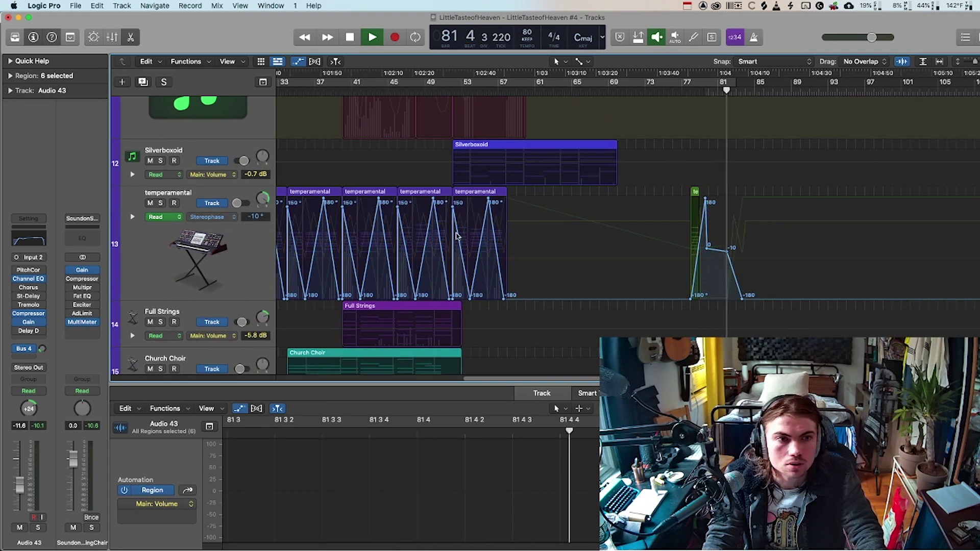
pyautogui.click(176, 216)
pyautogui.click(157, 216)
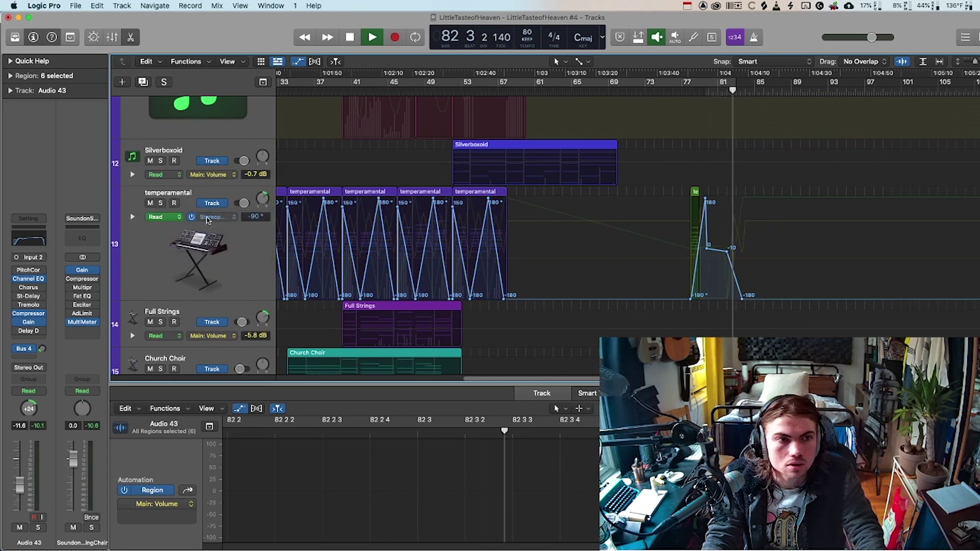
pyautogui.click(208, 217)
pyautogui.click(236, 228)
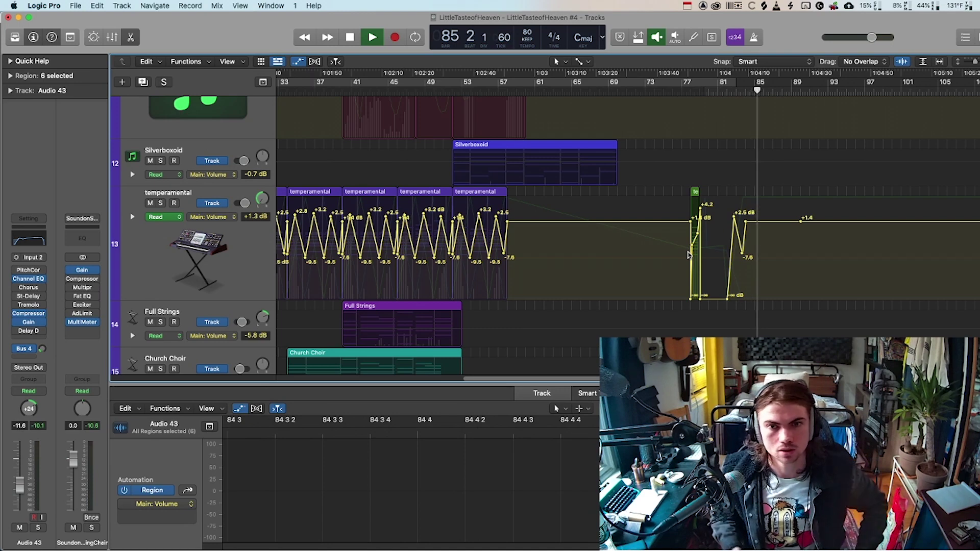
pyautogui.press('space')
pyautogui.scroll(-3, 605, 281)
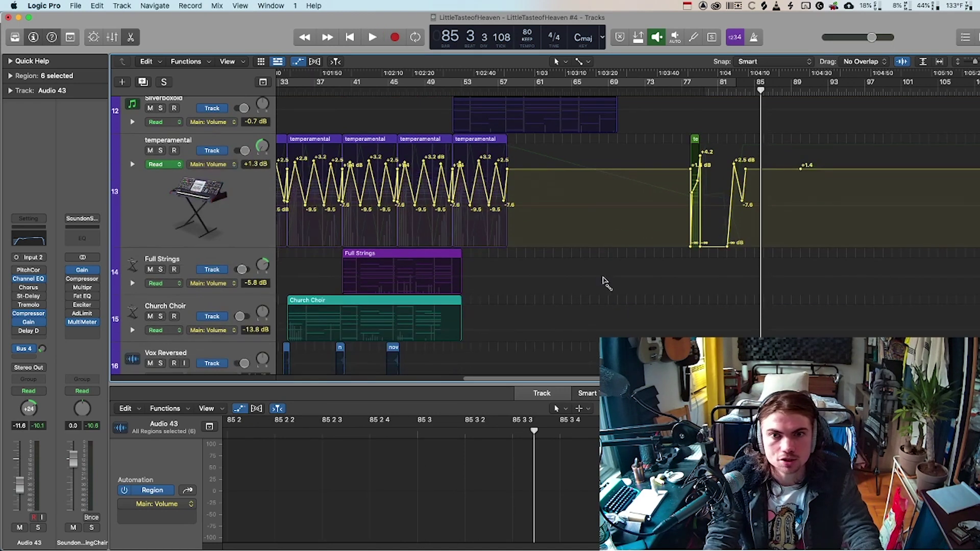
# Hide automation lanes and show the temperamental track's notes in the Piano Roll from bar 1.
pyautogui.press('a')
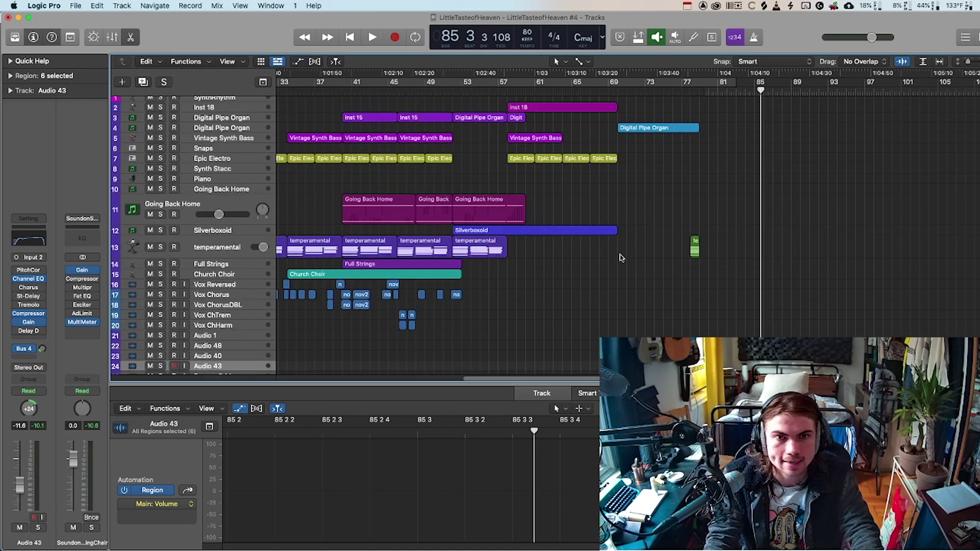
pyautogui.scroll(-10, 620, 257)
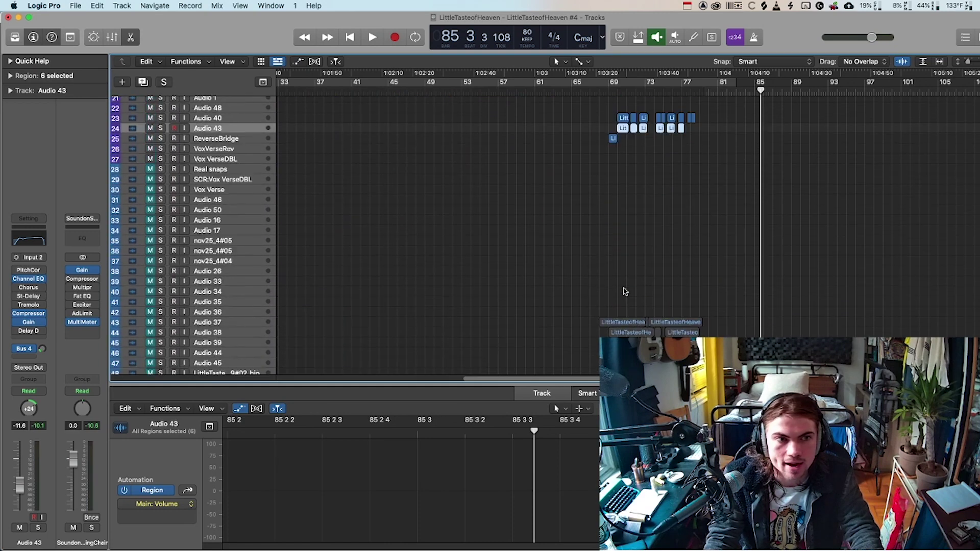
pyautogui.scroll(5, 625, 291)
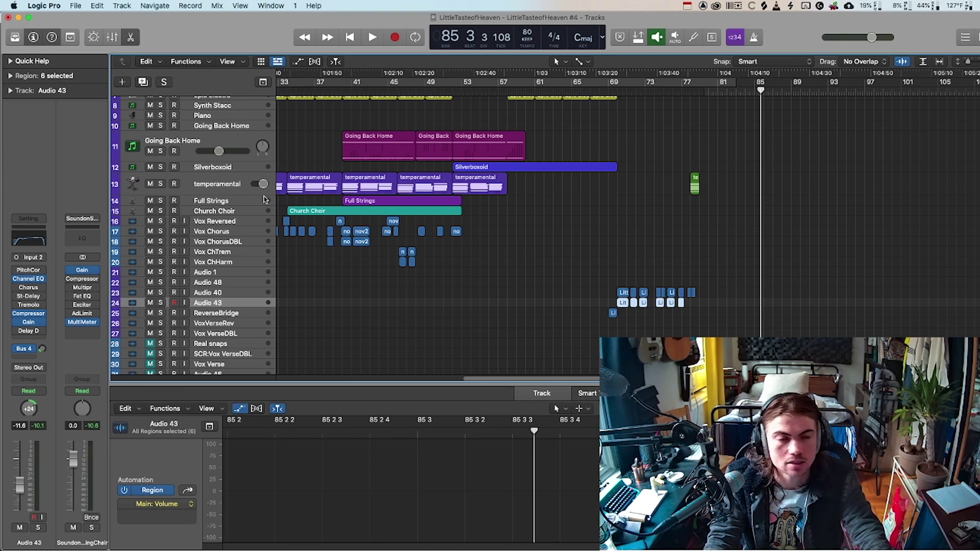
pyautogui.click(214, 189)
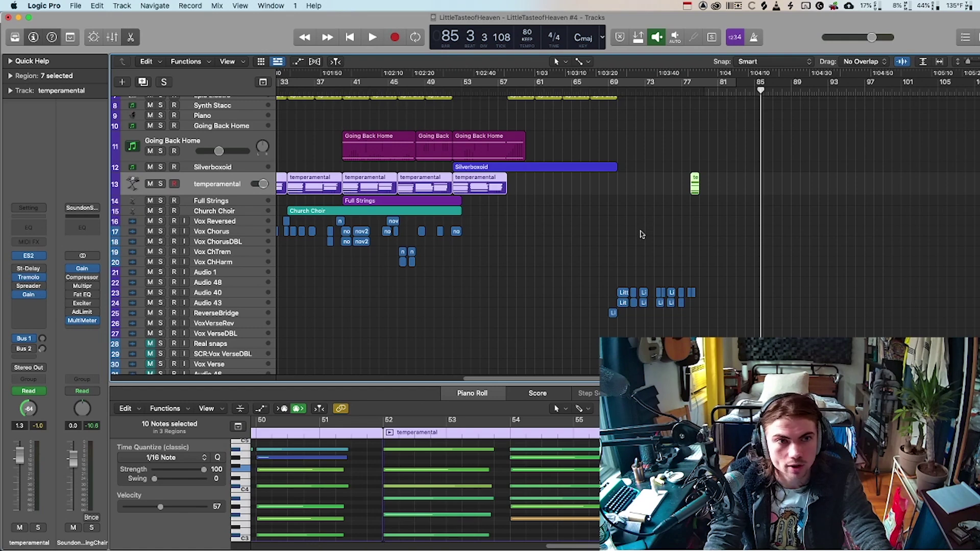
pyautogui.scroll(3, 633, 242)
pyautogui.scroll(-1, 628, 247)
pyautogui.hscroll(-10, 633, 268)
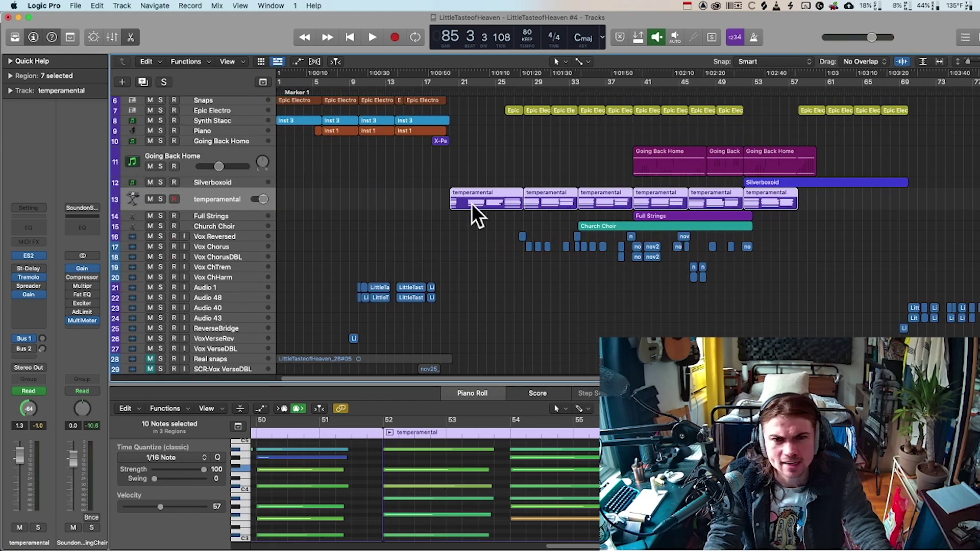